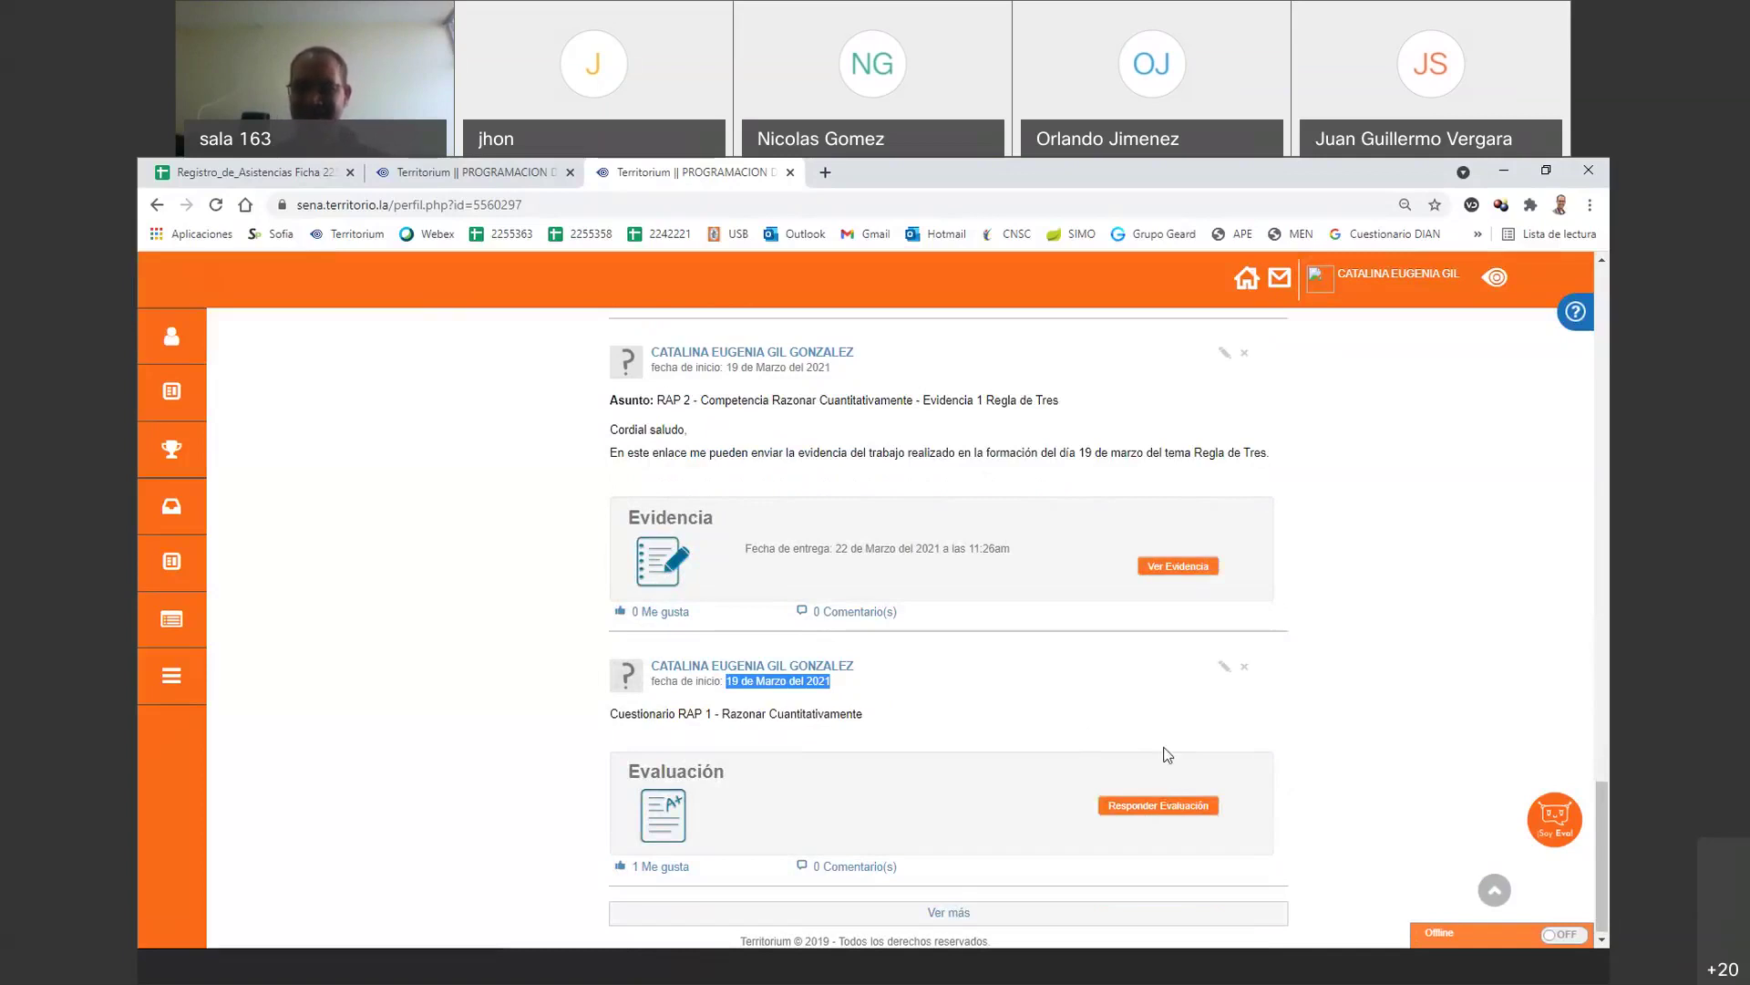
- Review the lists of approved and pending apprentices in the RAP 1 post, highlighting entries in the pending list
{"action": "scroll", "coordinate": [1168, 755], "scroll_direction": "up", "scroll_amount": 8}
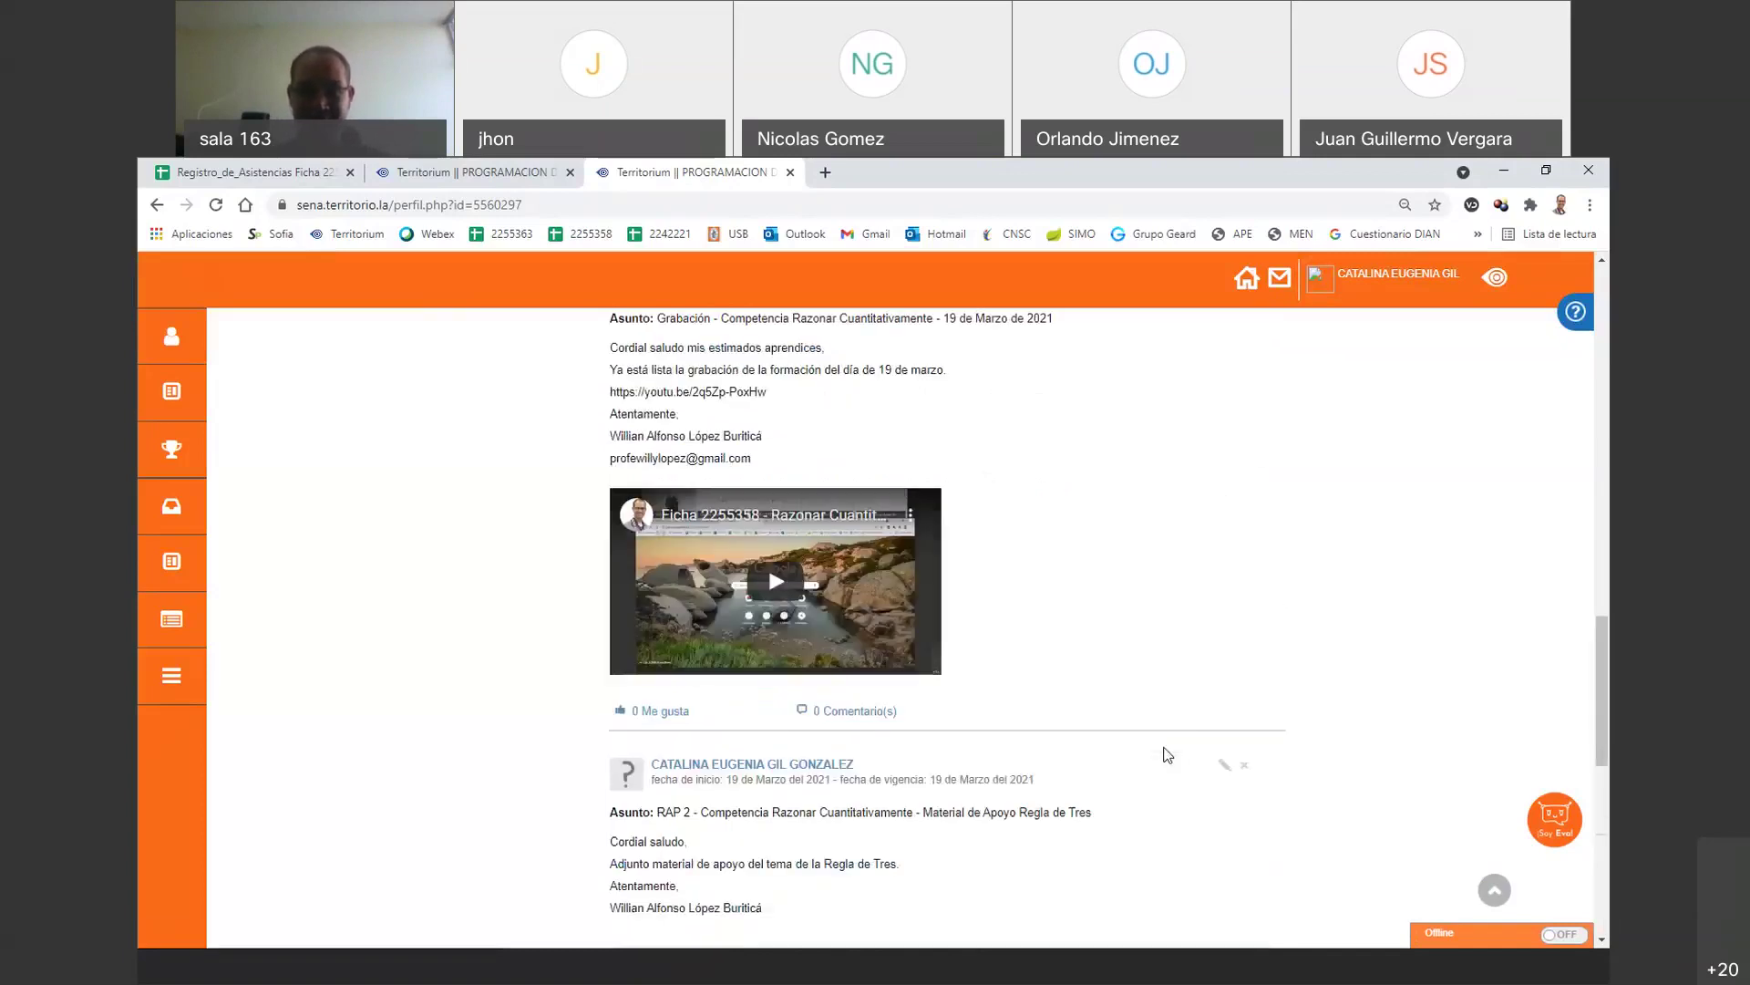
{"action": "scroll", "coordinate": [1168, 755], "scroll_direction": "up", "scroll_amount": 8}
{"action": "left_click_drag", "start_coordinate": [620, 696], "coordinate": [1034, 700]}
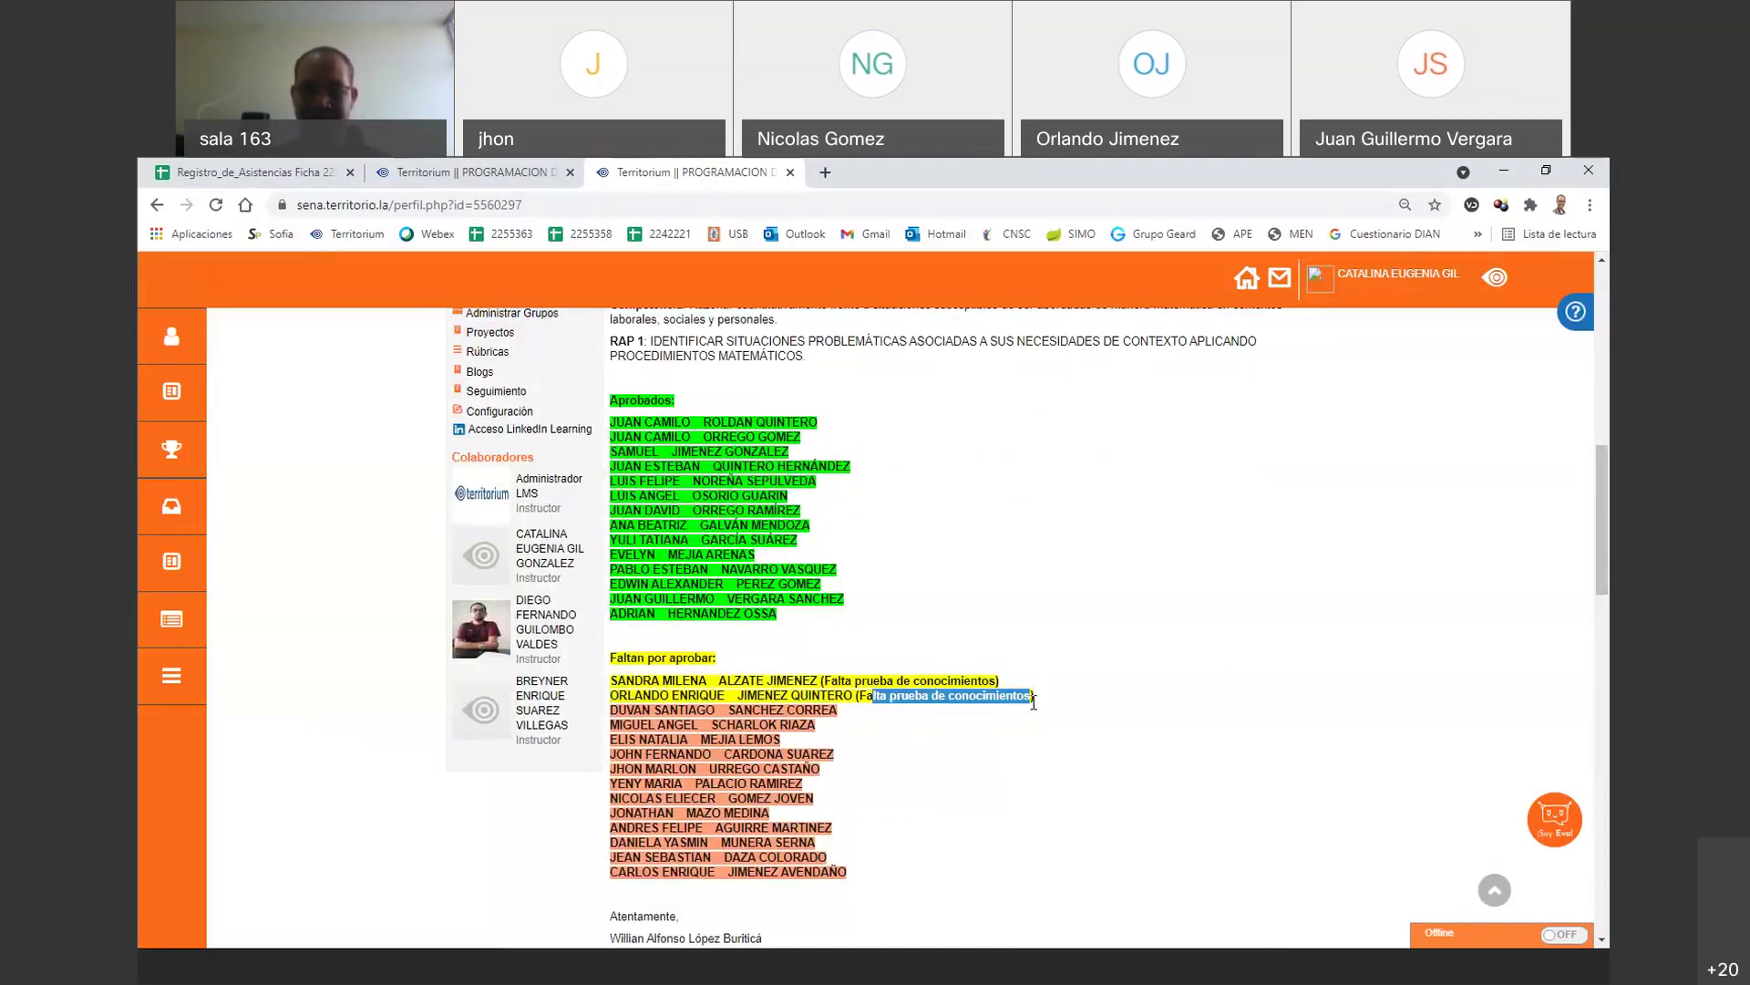
{"action": "left_click", "coordinate": [881, 866]}
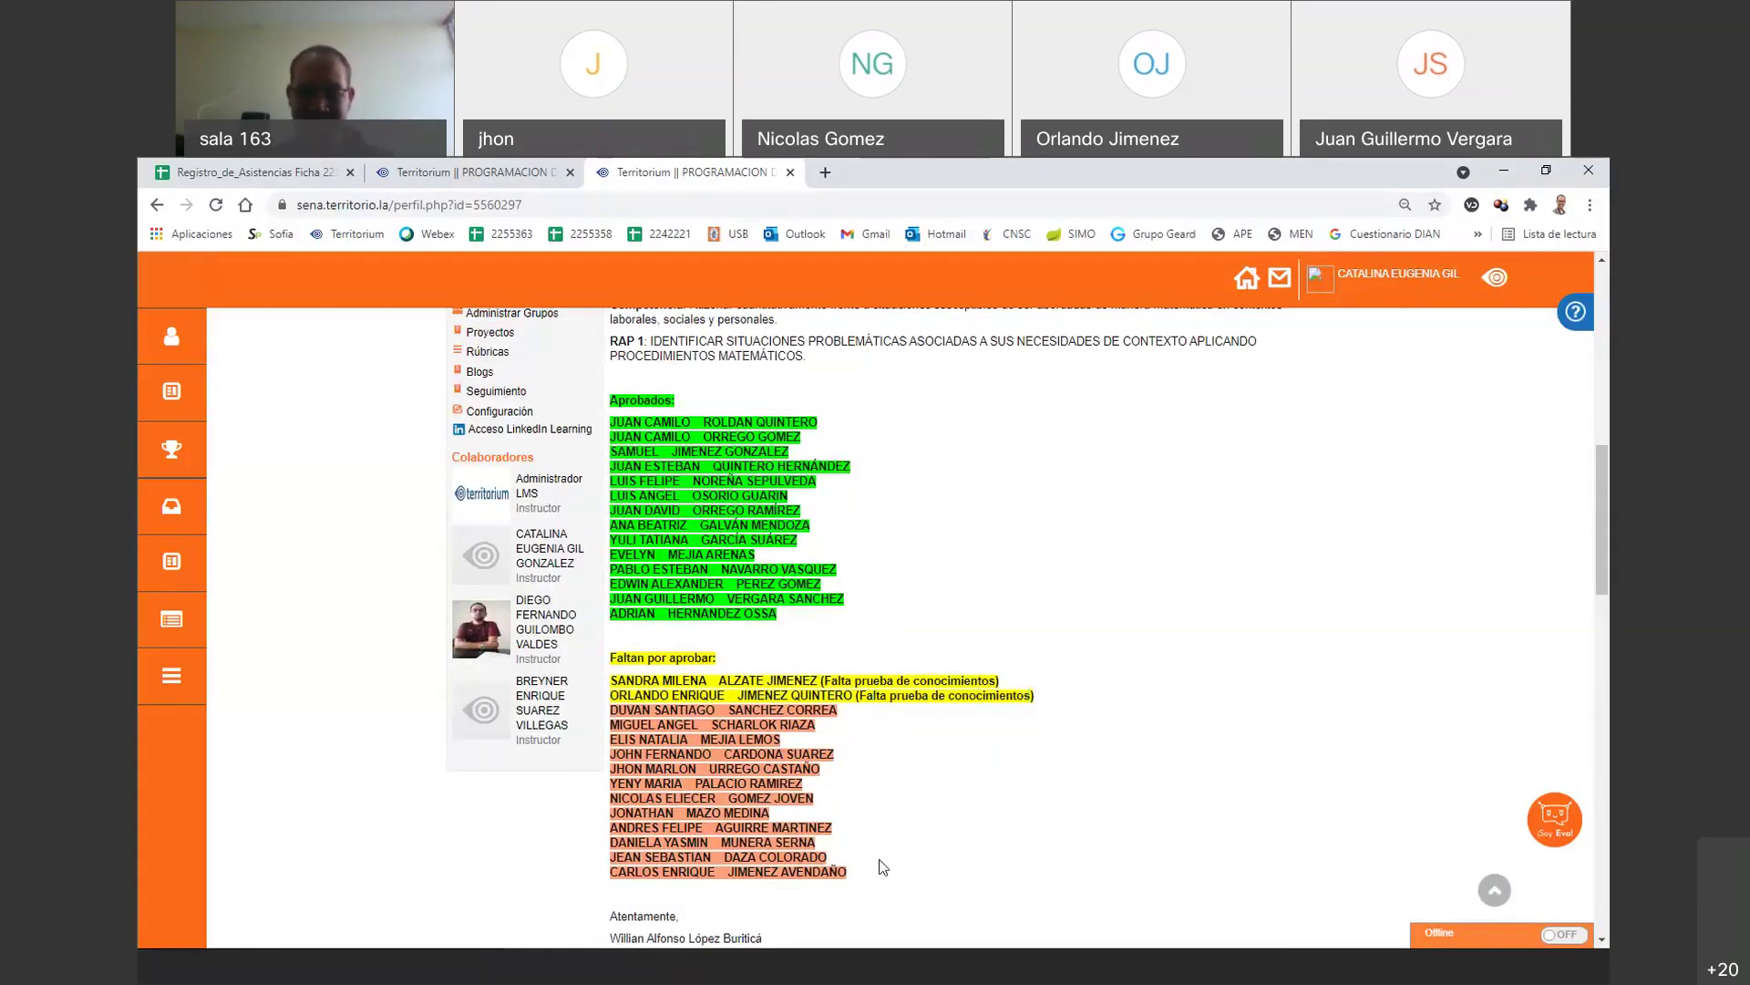
{"action": "left_click_drag", "start_coordinate": [880, 866], "coordinate": [692, 790]}
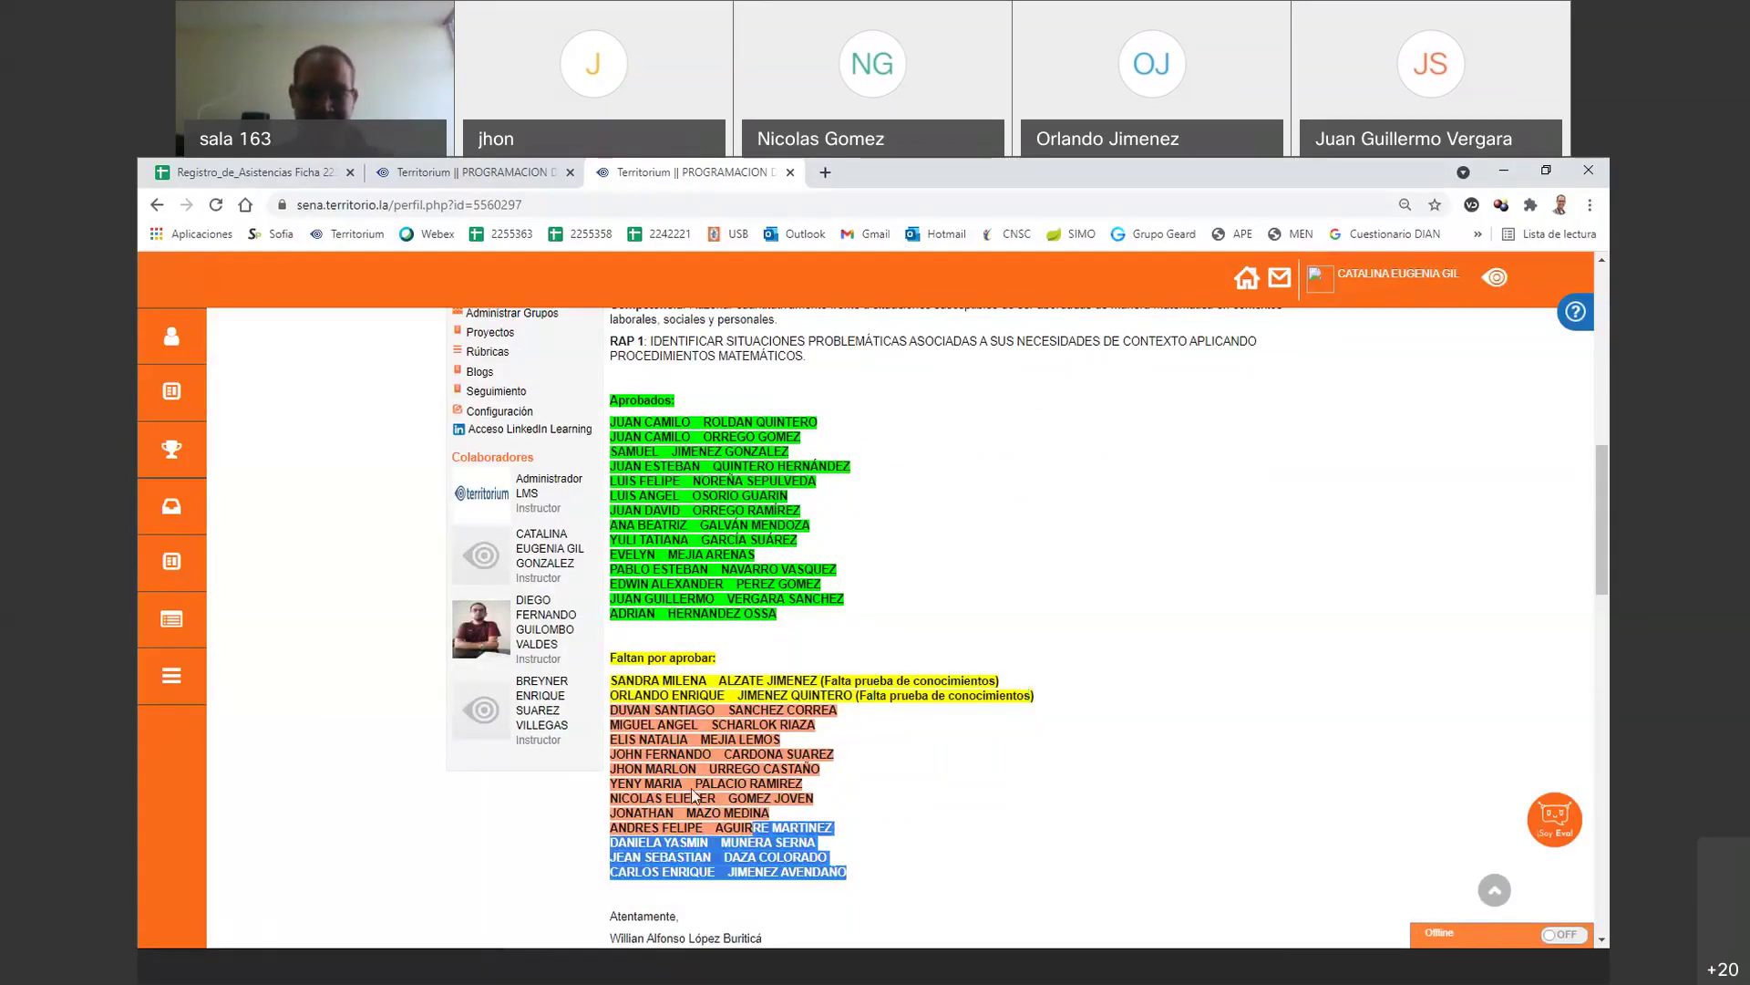
{"action": "left_click", "coordinate": [1077, 825]}
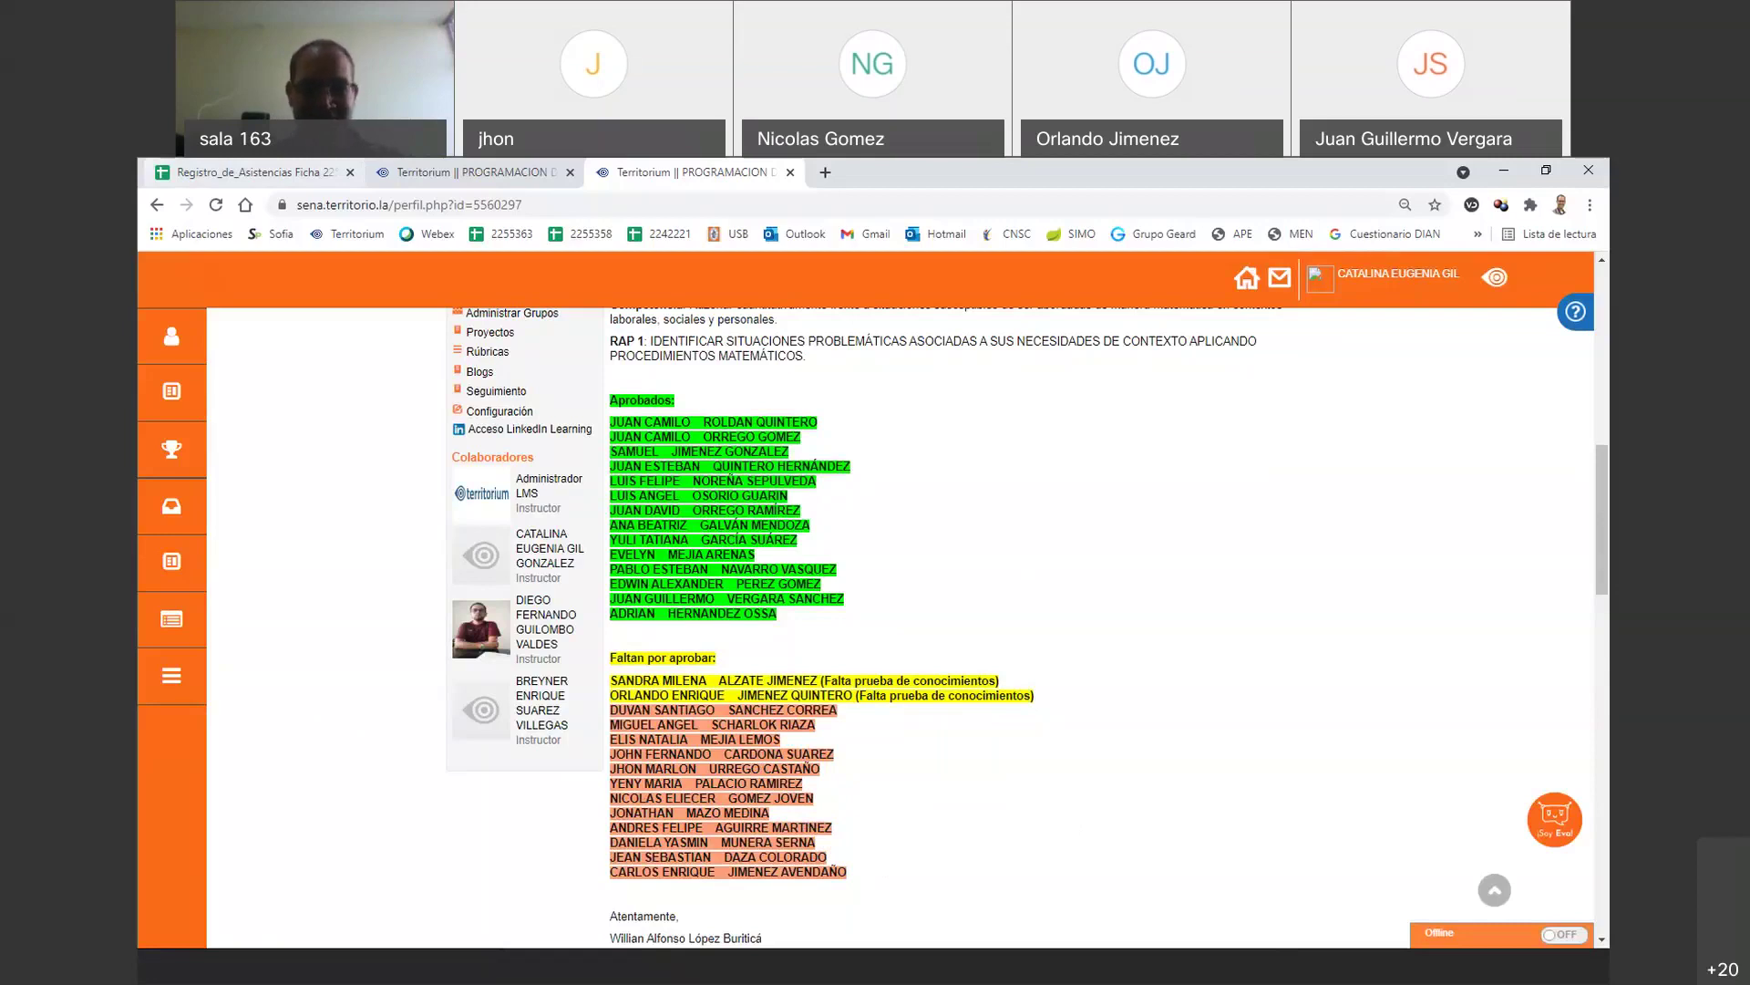
- Look at the attendance spreadsheet and the Cuestionario RAP 1 results page in Territorium, and return to the course post
{"action": "key", "text": "ctrl+1"}
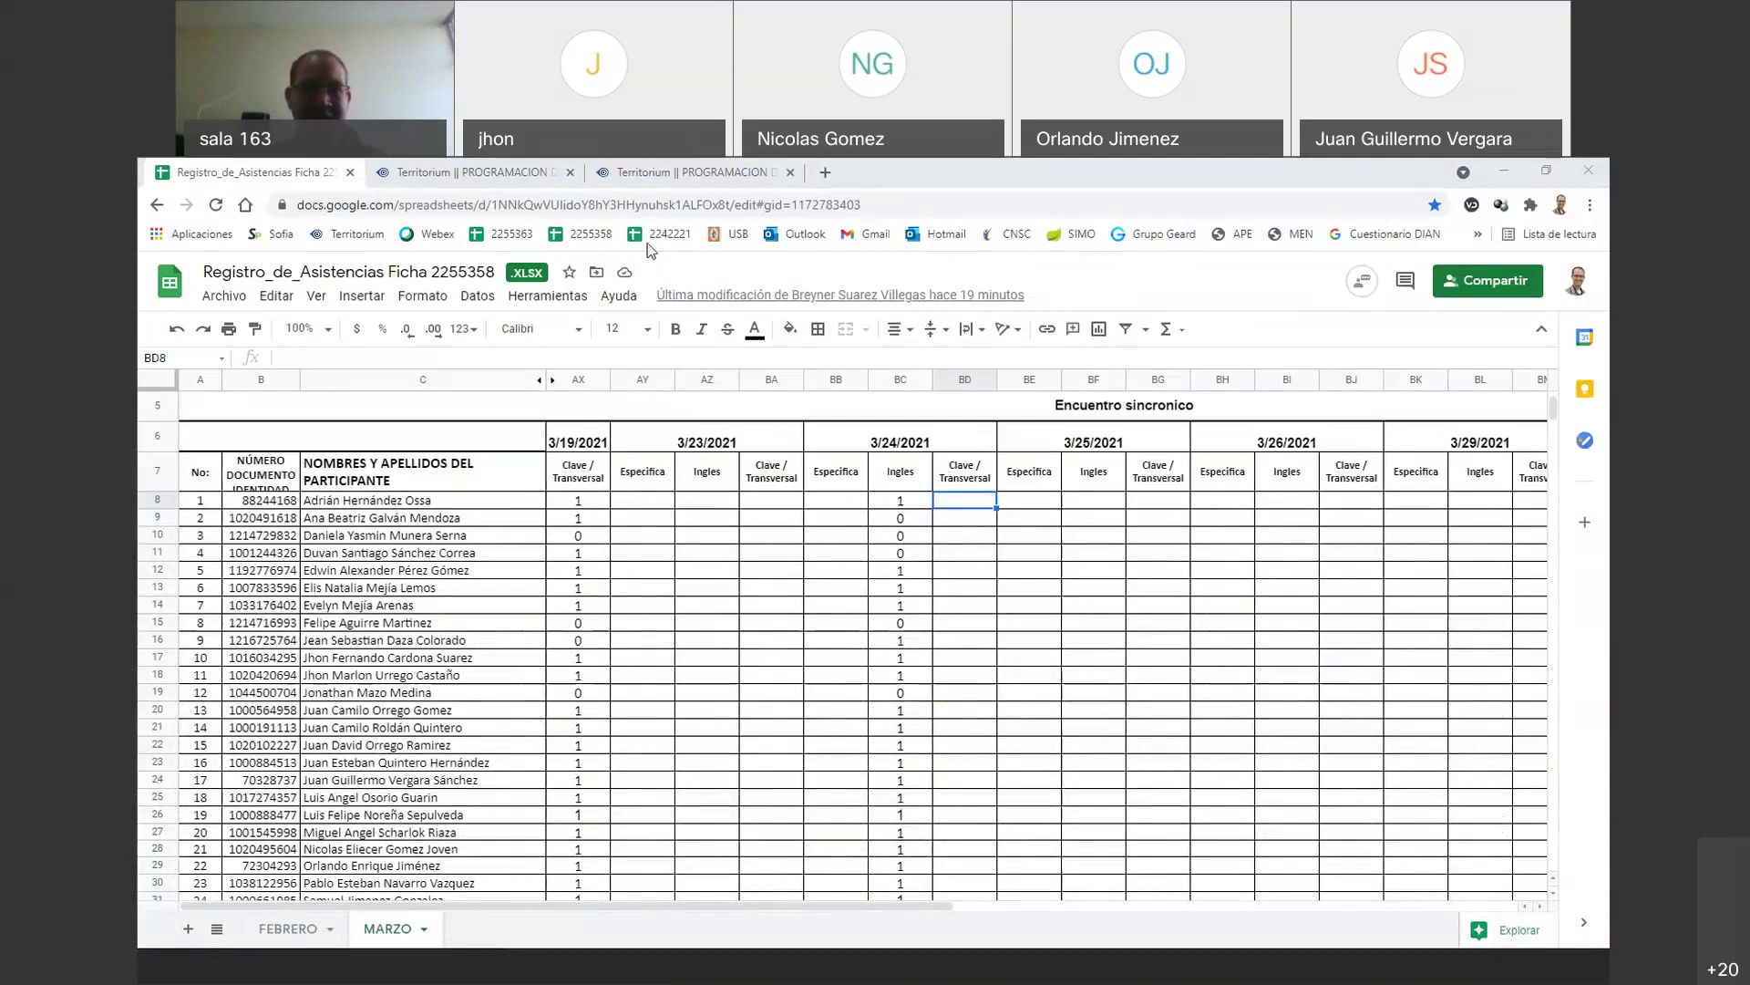
{"action": "left_click", "coordinate": [470, 171]}
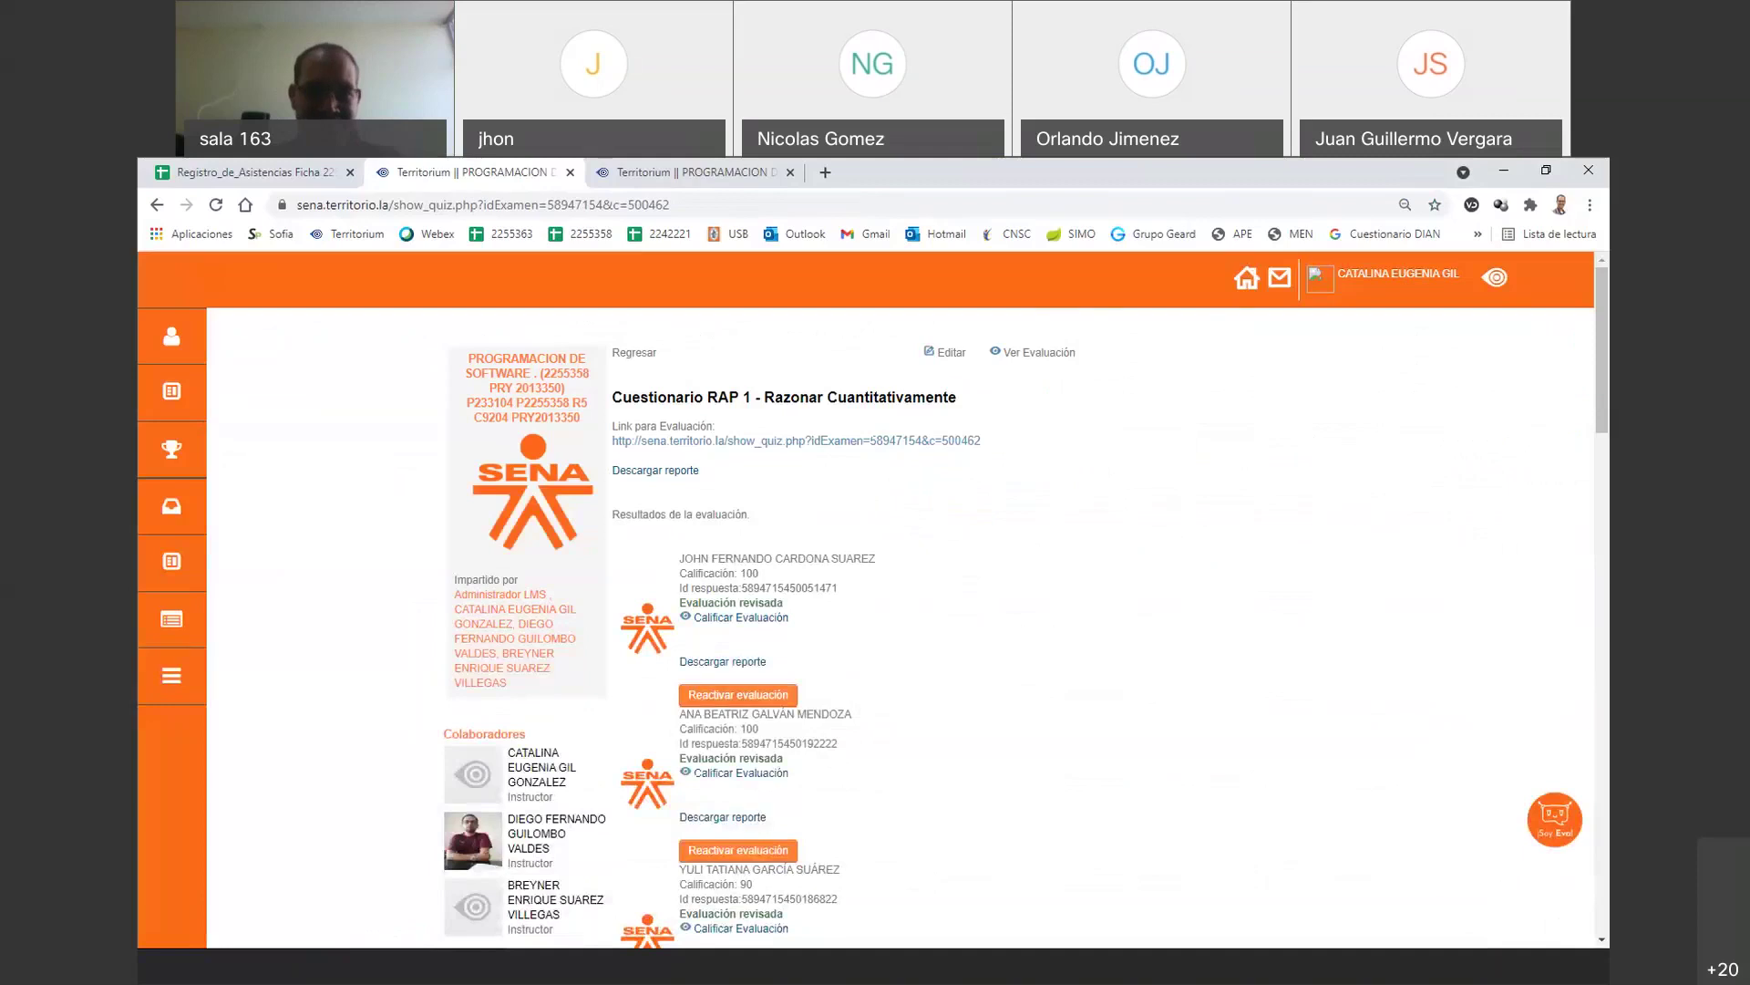
{"action": "left_click", "coordinate": [690, 171]}
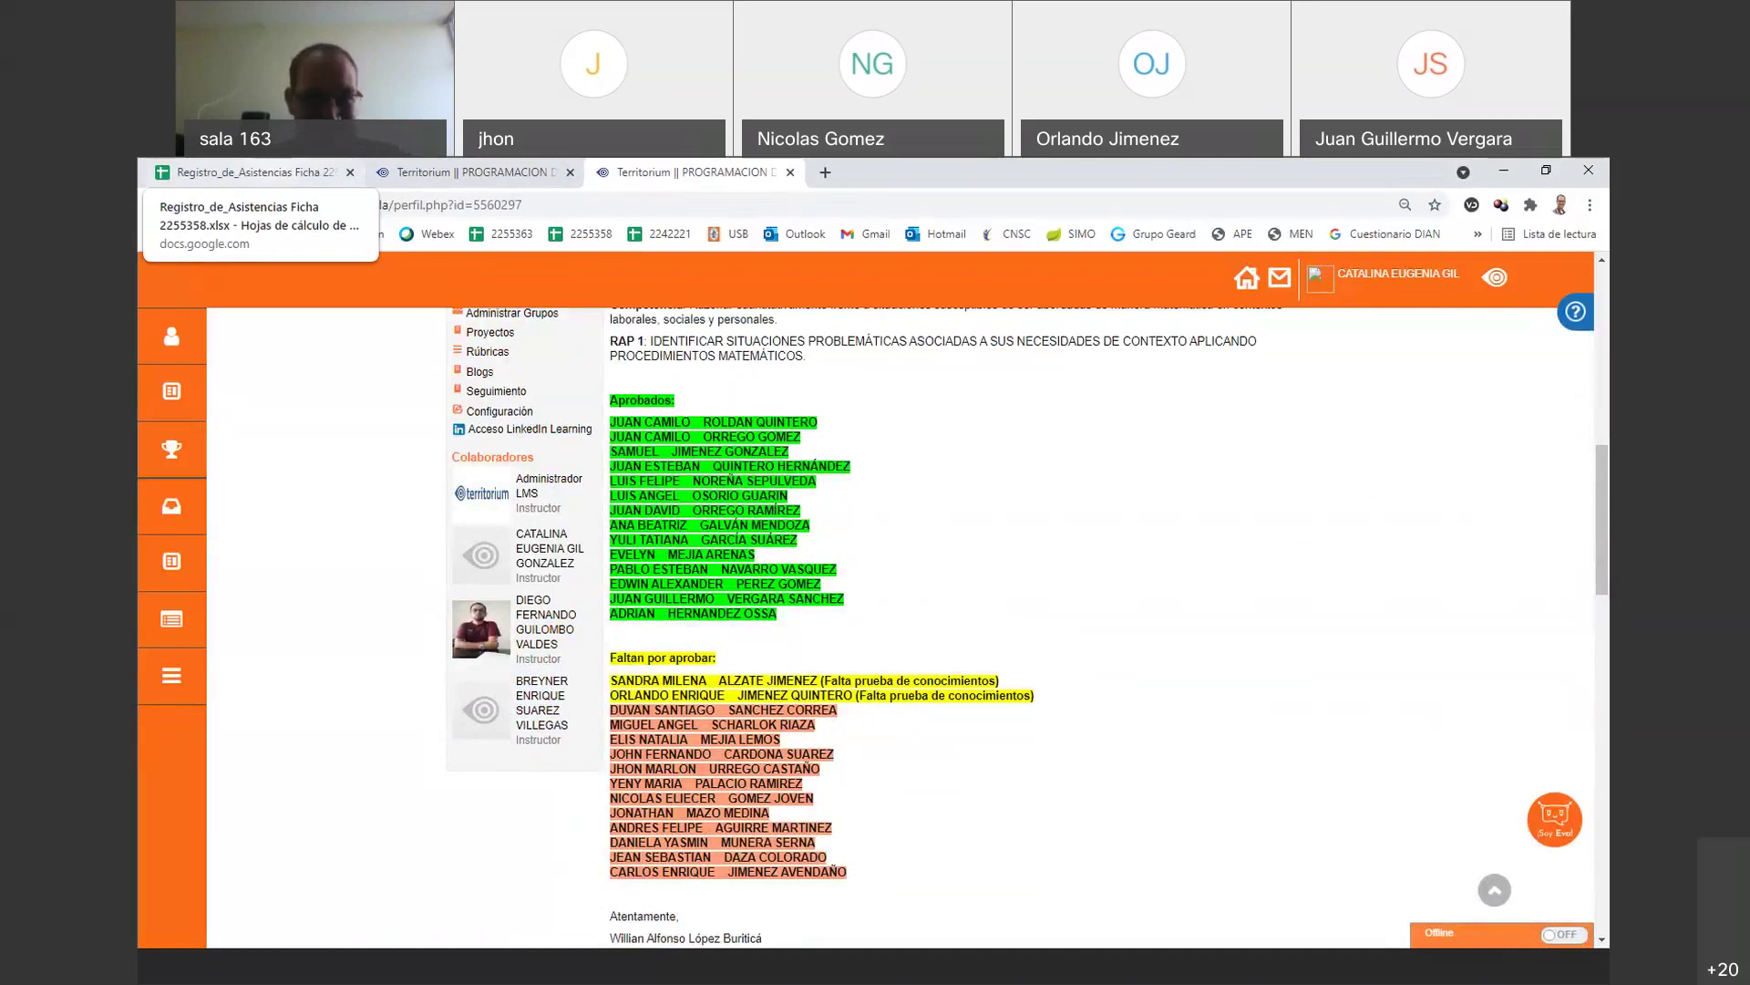
- In the attendance spreadsheet, record 1, 0, 0 and 0 in cells BD8 to BD11 for the 3/24/2021 Clave / Transversal session
{"action": "left_click", "coordinate": [241, 171]}
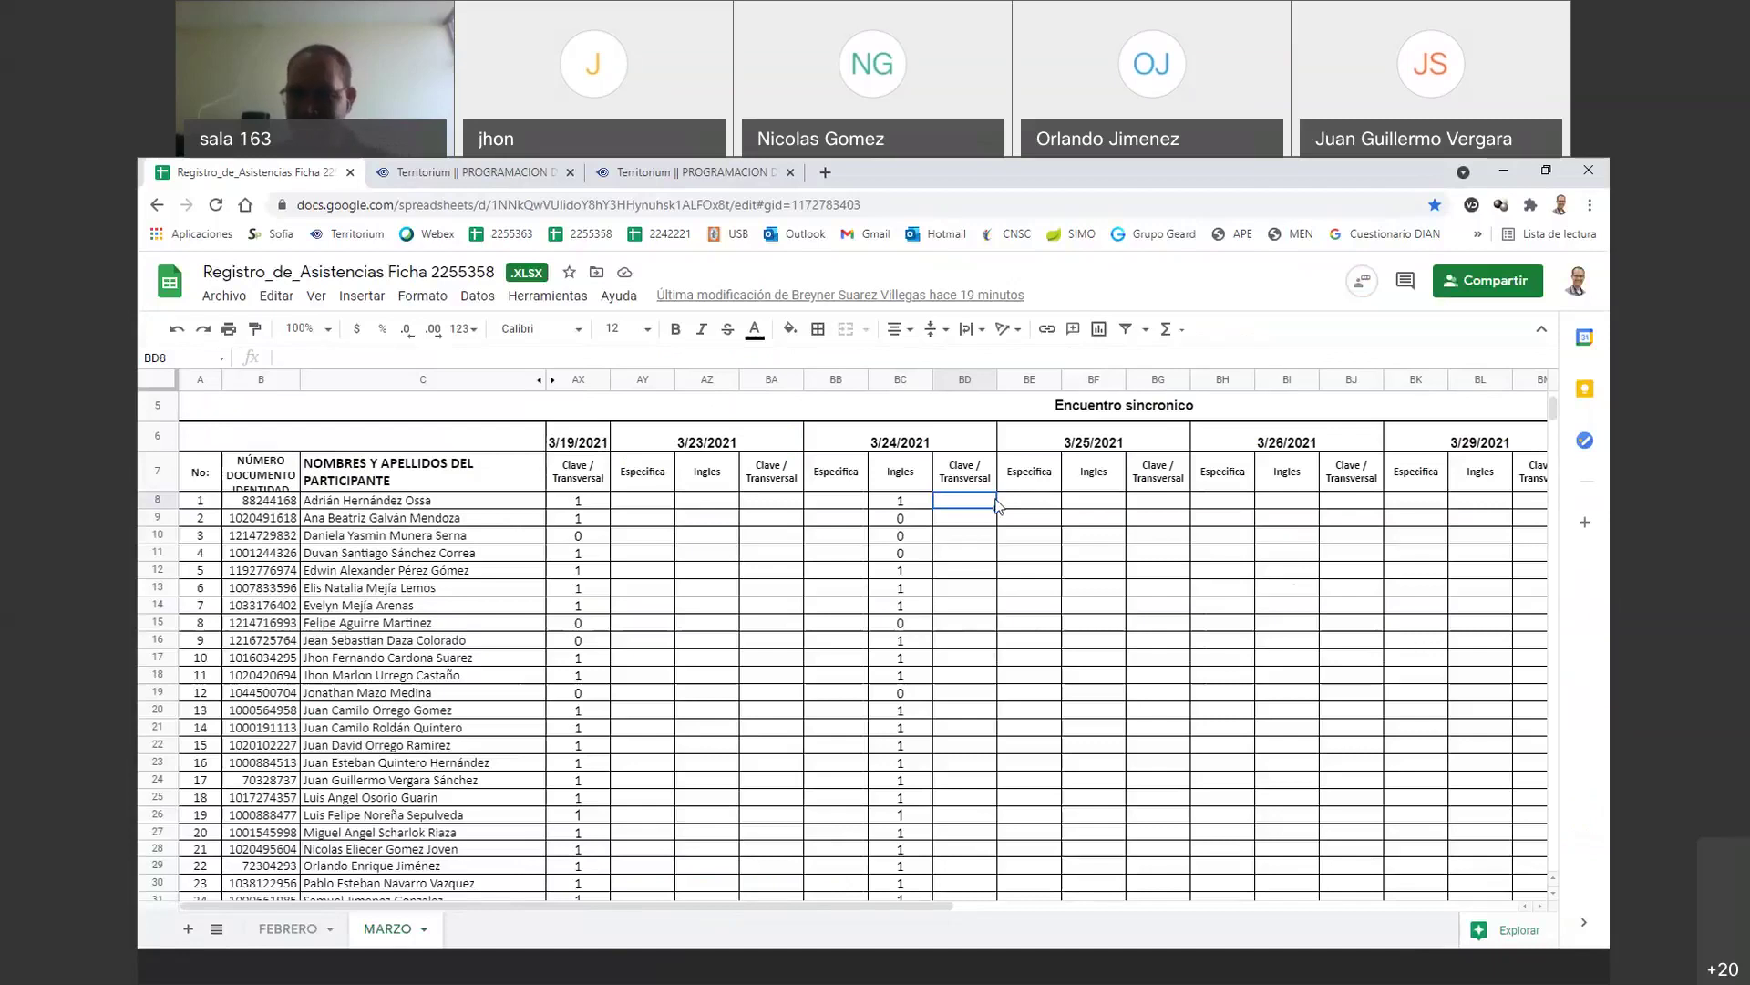
{"action": "type", "text": "1"}
{"action": "key", "text": "Return"}
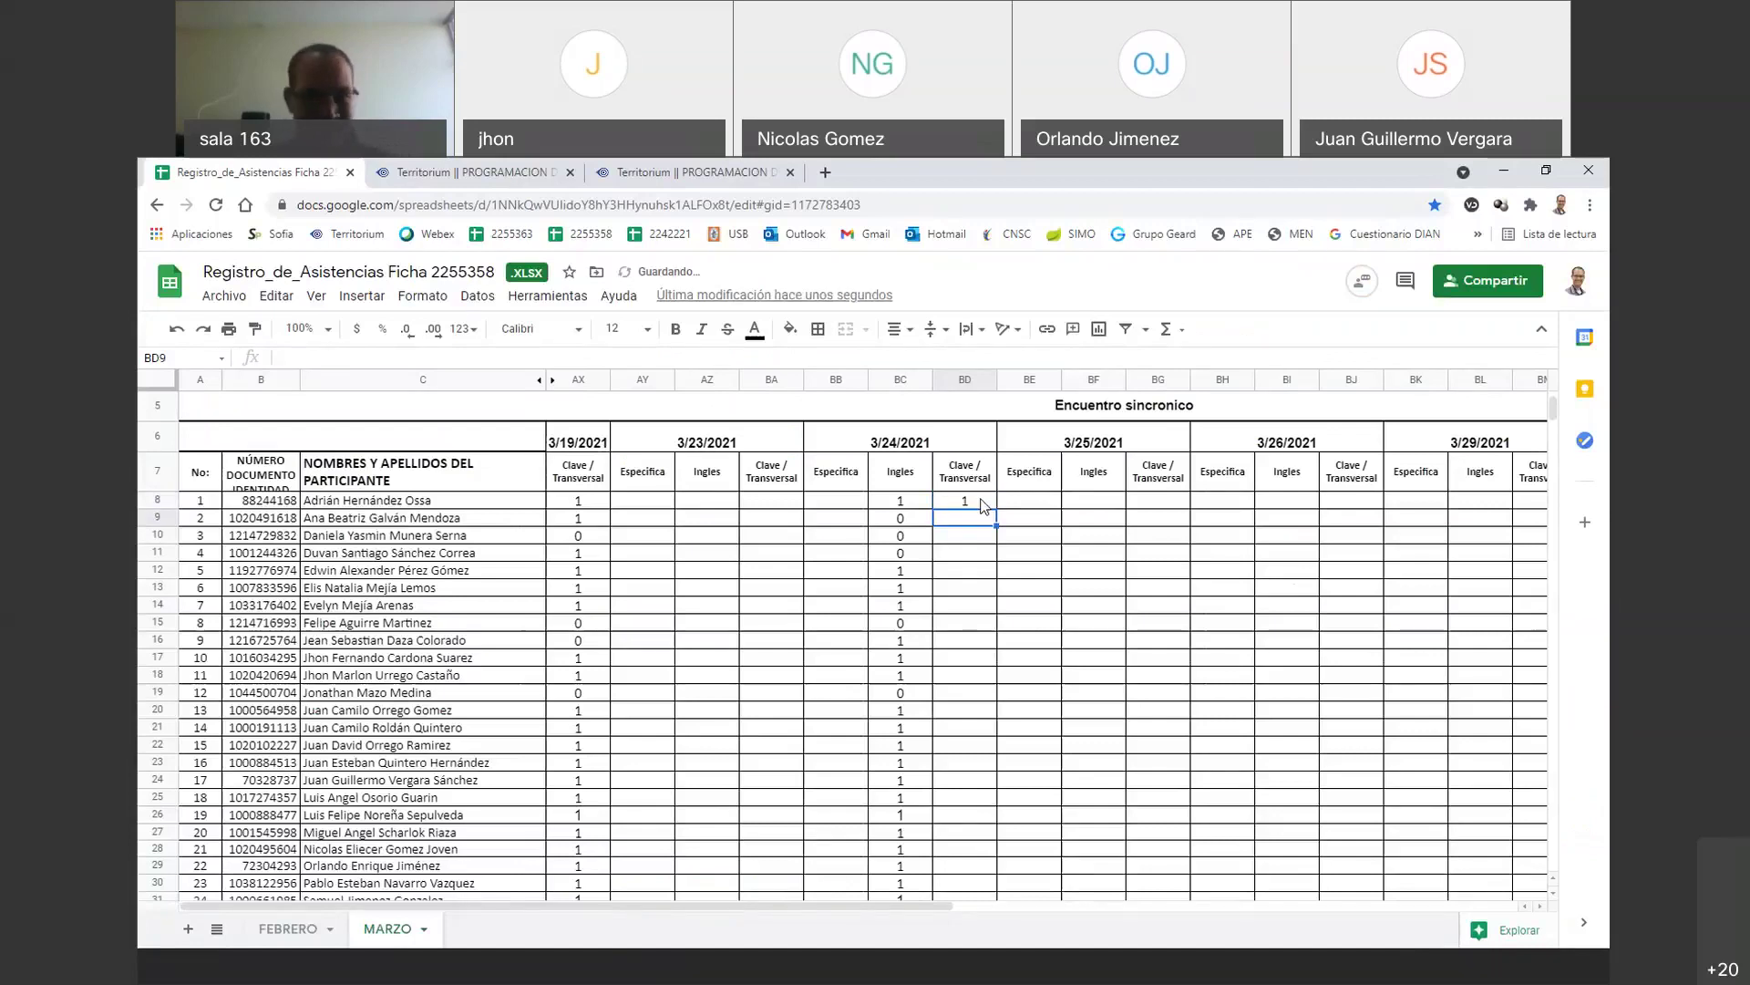
{"action": "type", "text": "0"}
{"action": "key", "text": "Return"}
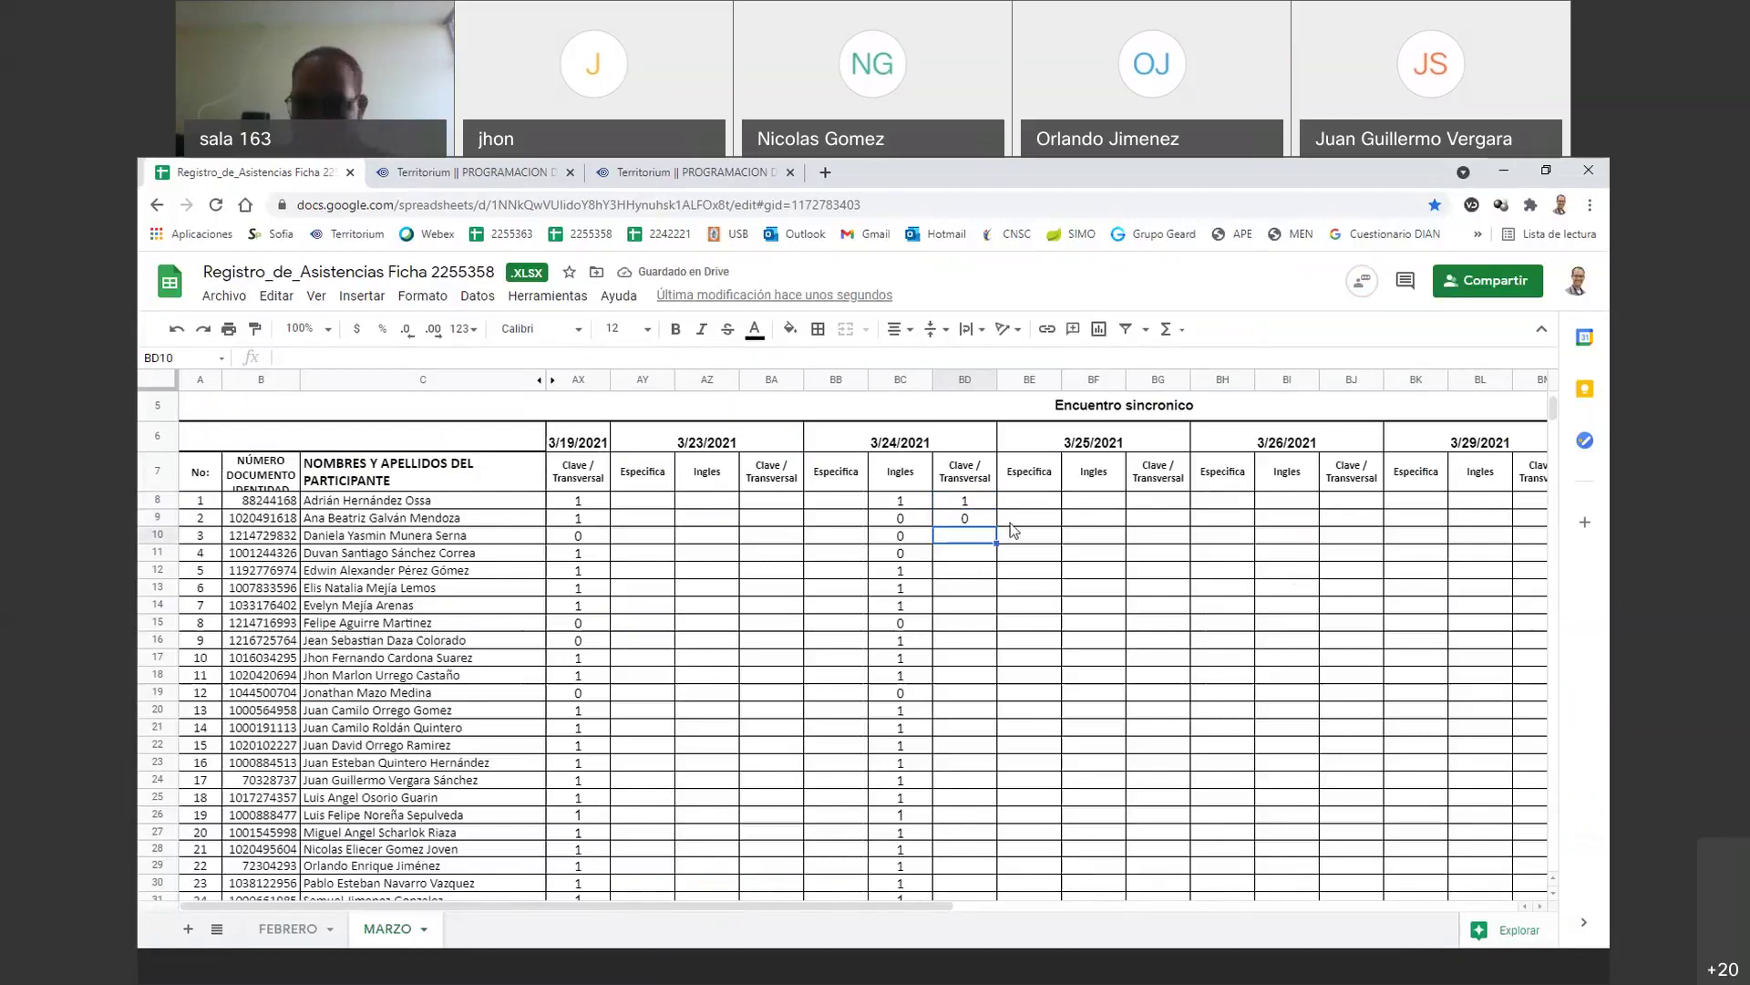
{"action": "type", "text": "0"}
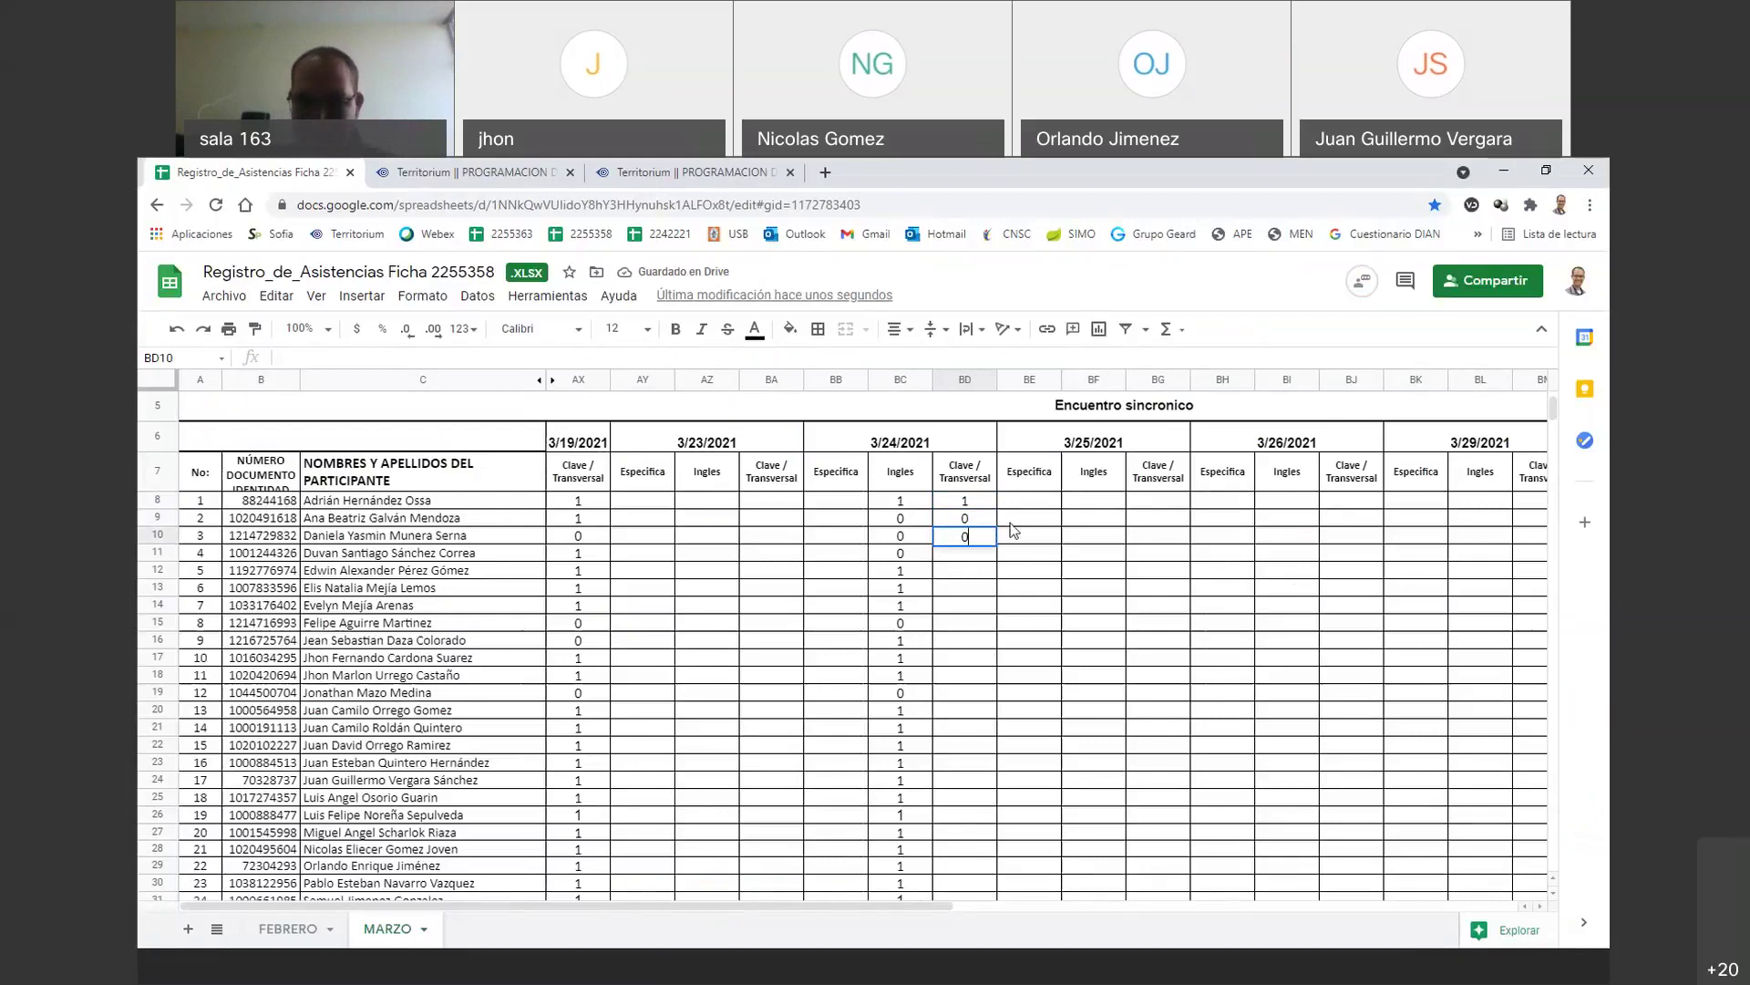
{"action": "key", "text": "Return"}
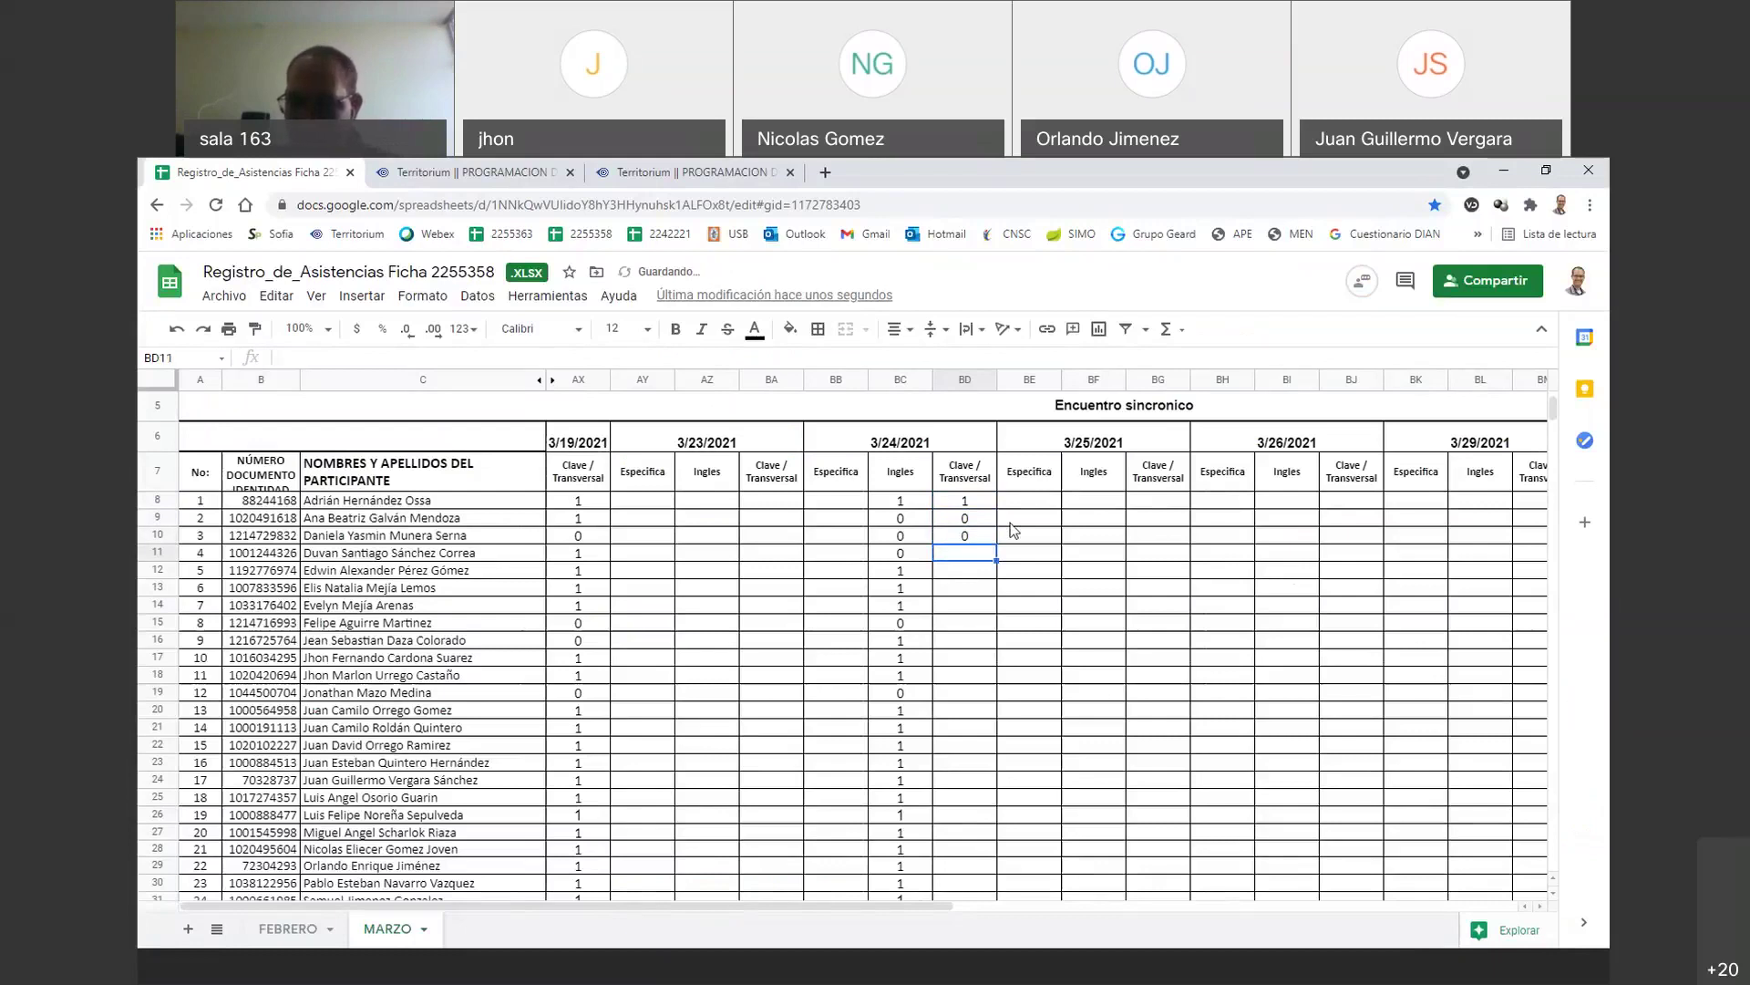
{"action": "type", "text": "0"}
{"action": "key", "text": "Return"}
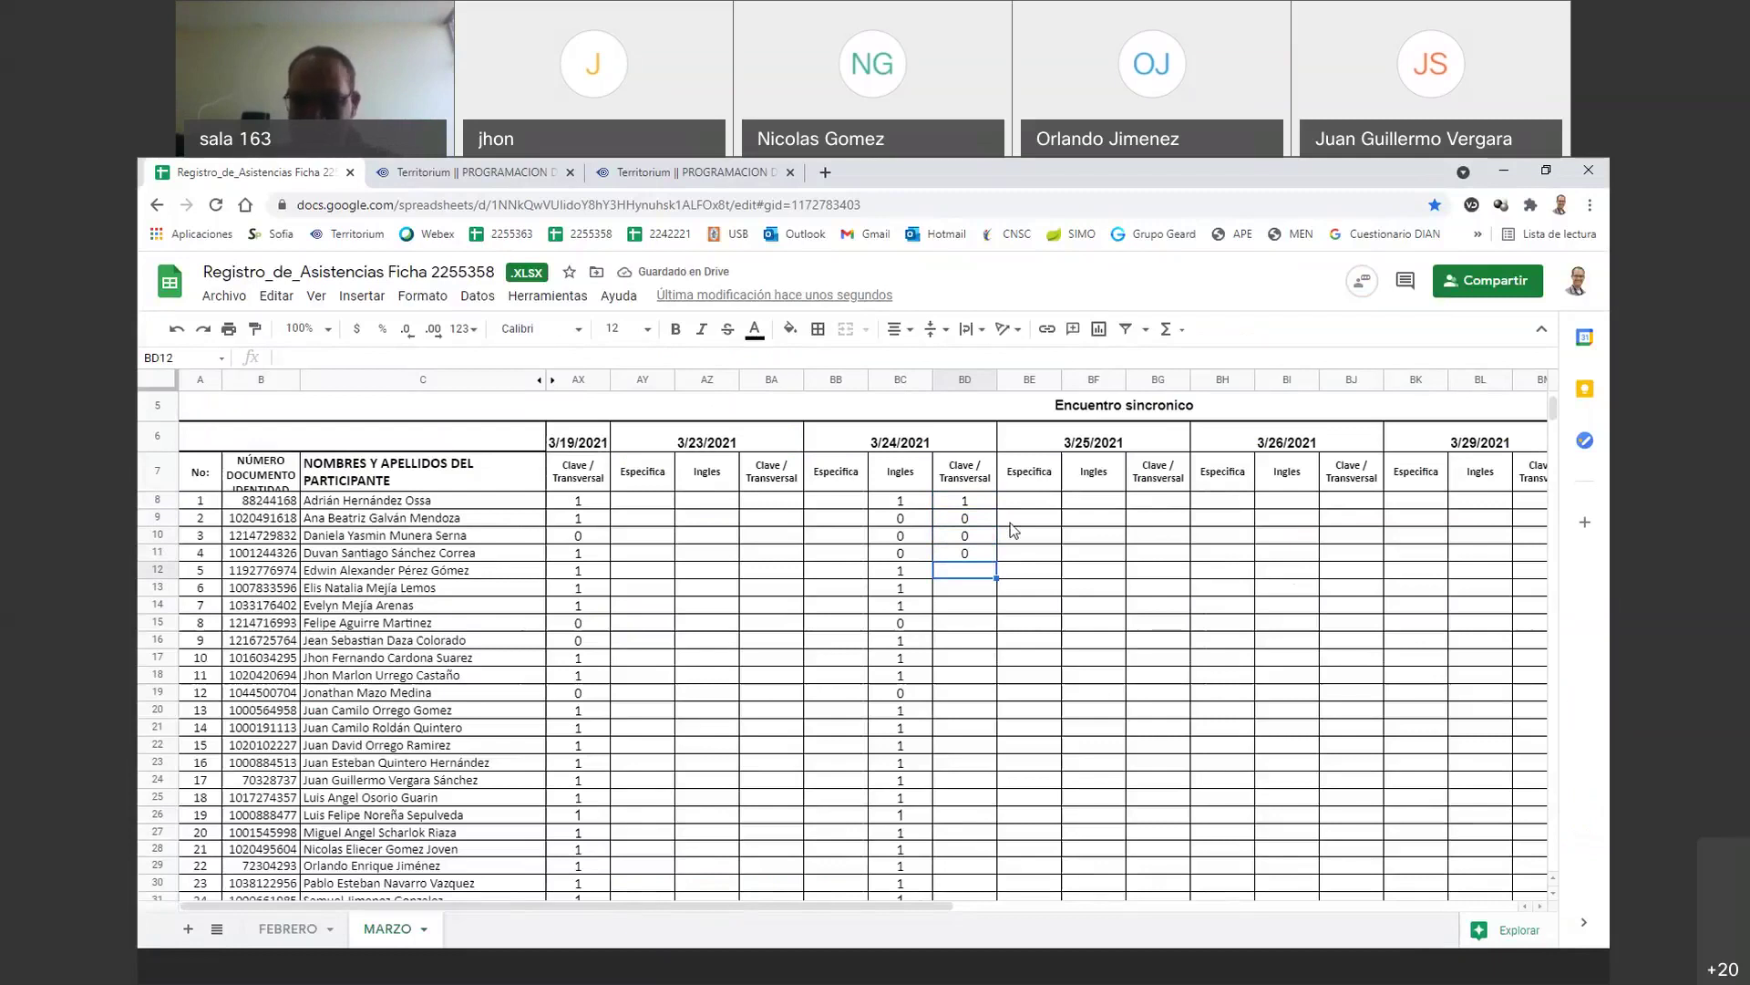
- Record attendance as 1 in cells BD12 to BD14 for participants 5 to 7
{"action": "type", "text": "1"}
{"action": "key", "text": "Return"}
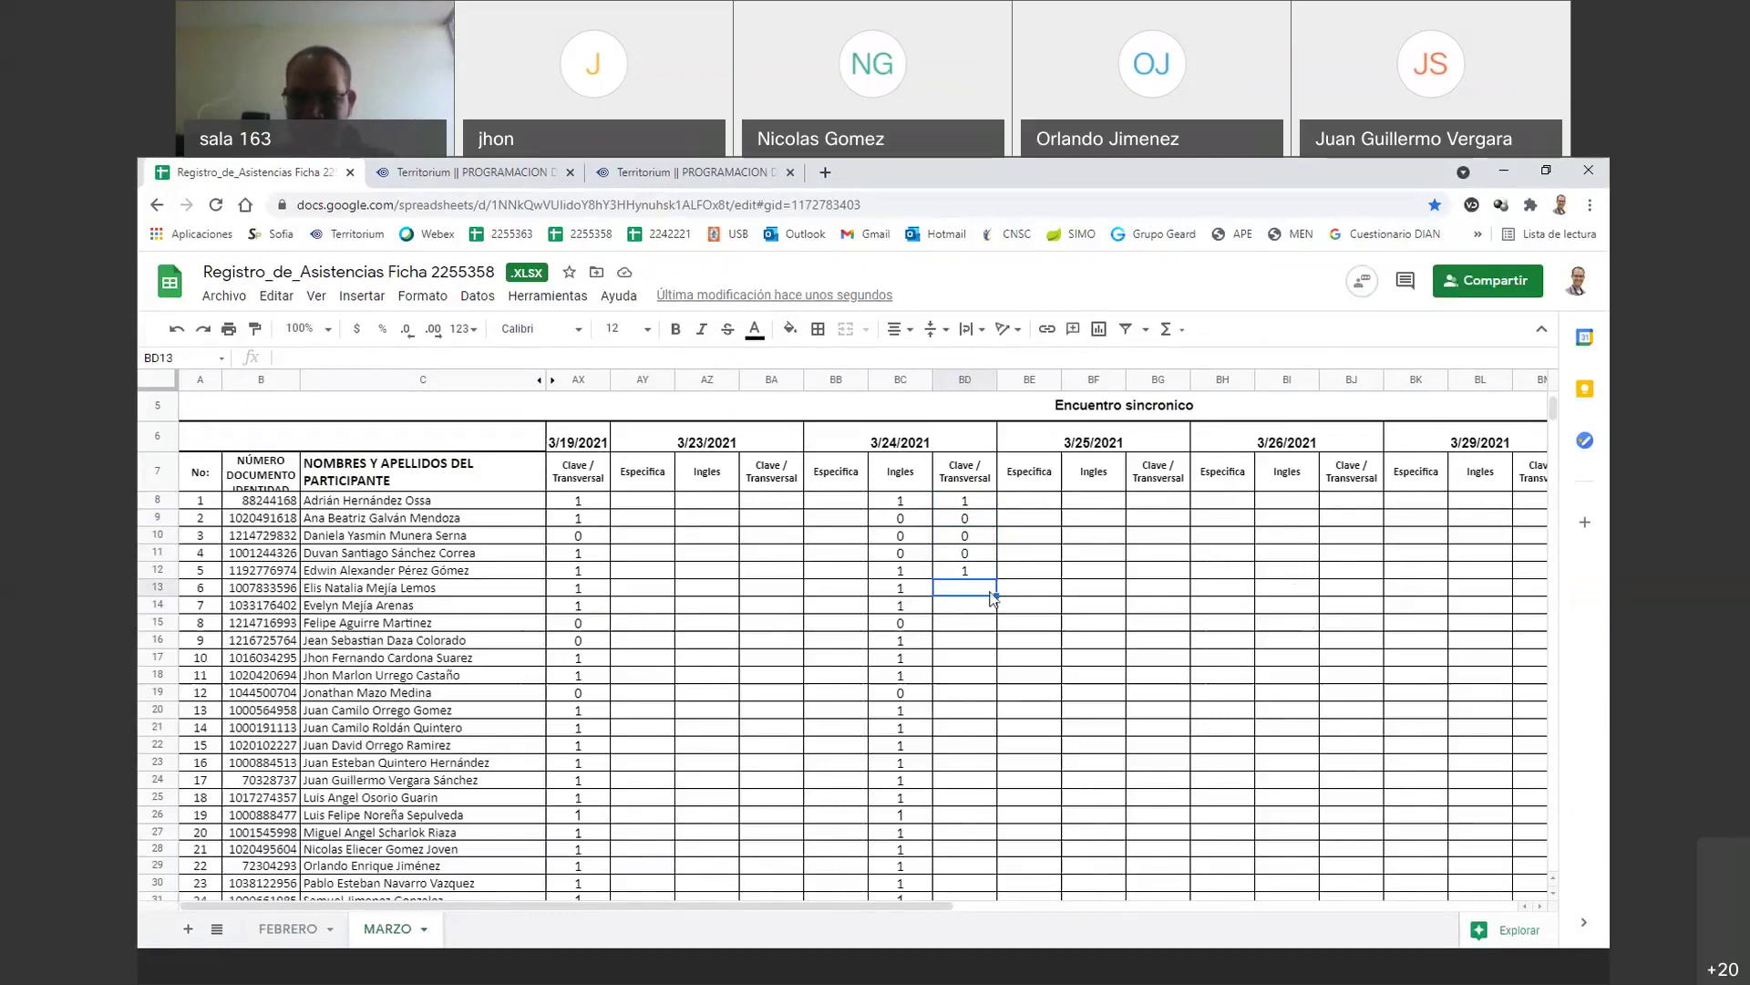
{"action": "type", "text": "1"}
{"action": "key", "text": "Return"}
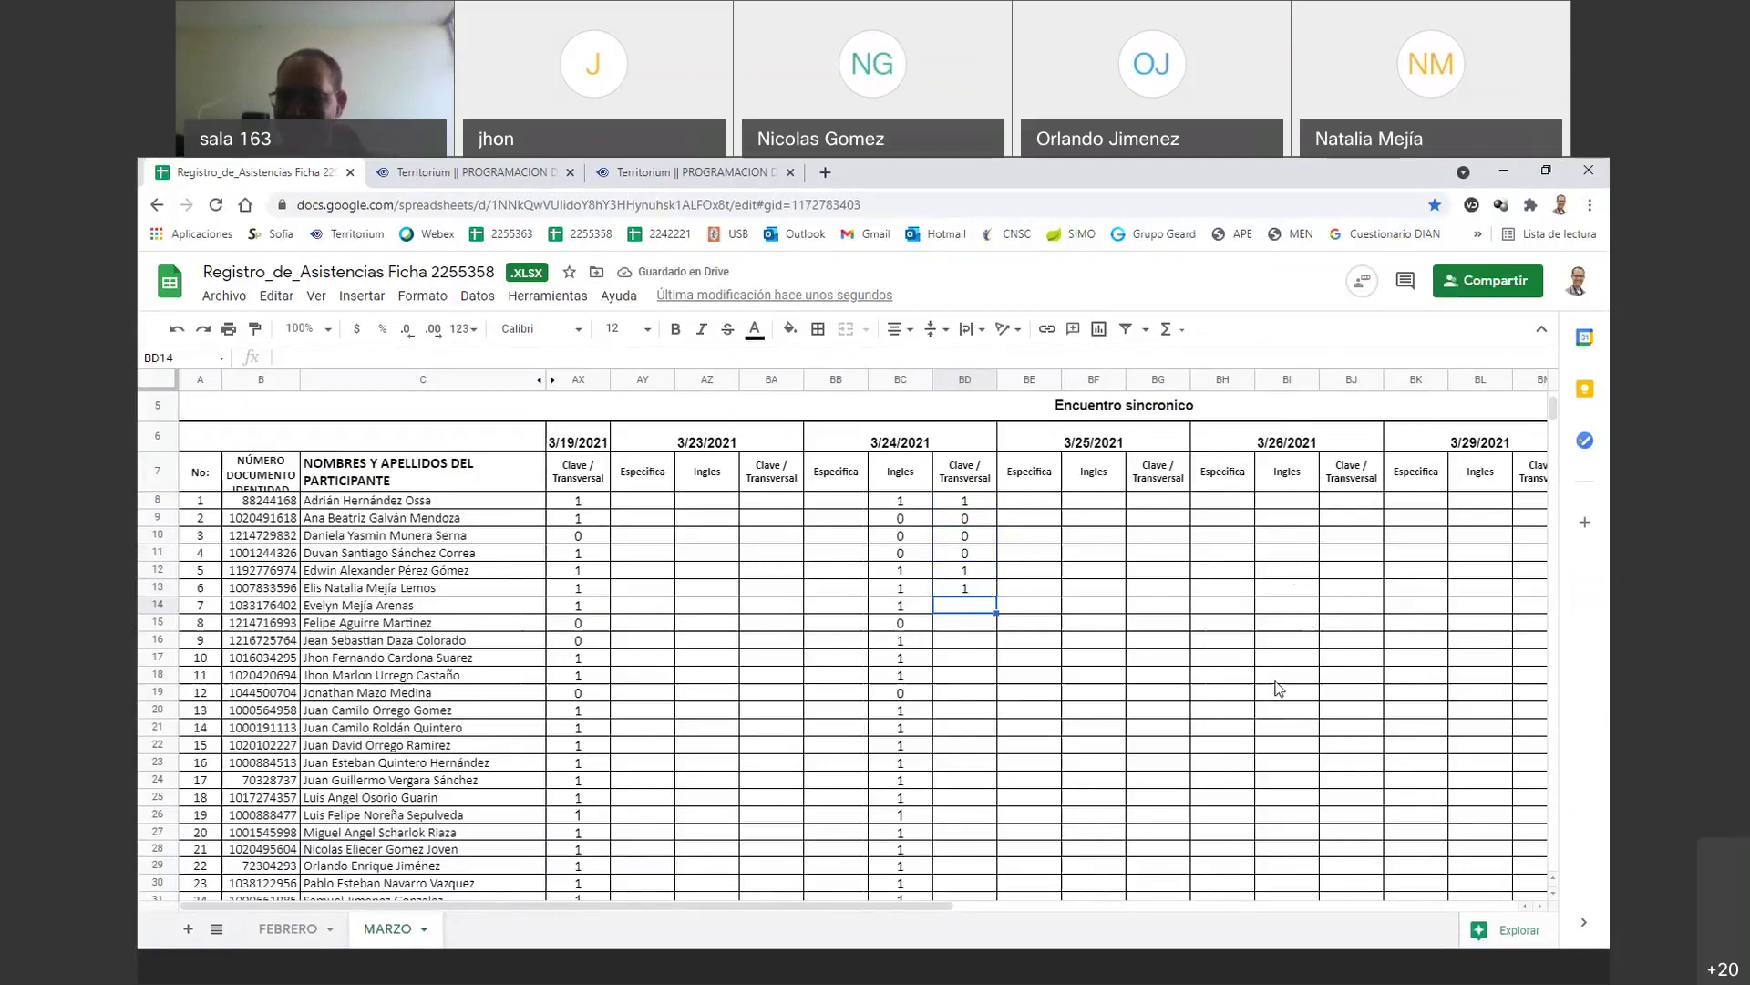
{"action": "double_click", "coordinate": [973, 609]}
{"action": "type", "text": "1"}
{"action": "key", "text": "Return"}
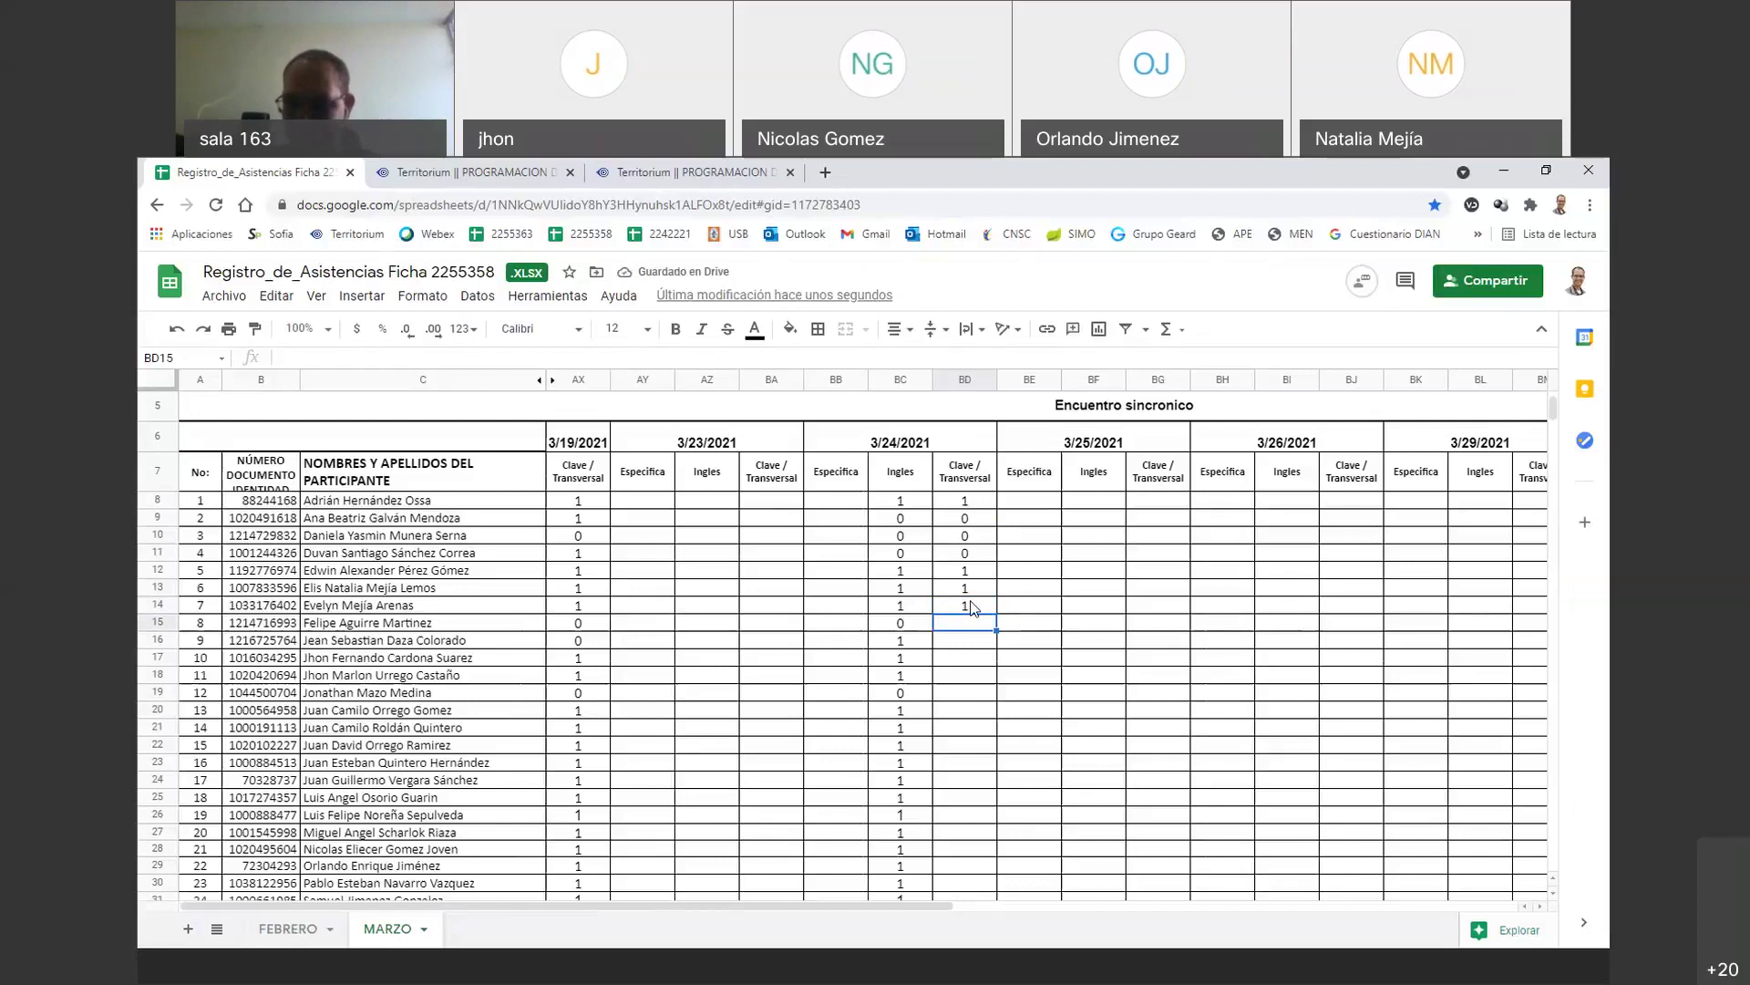
- Record 0 for participants 8 and 9 in BD15 and BD16, and correct participant 9's attendance to 1
{"action": "type", "text": "0"}
{"action": "key", "text": "Return"}
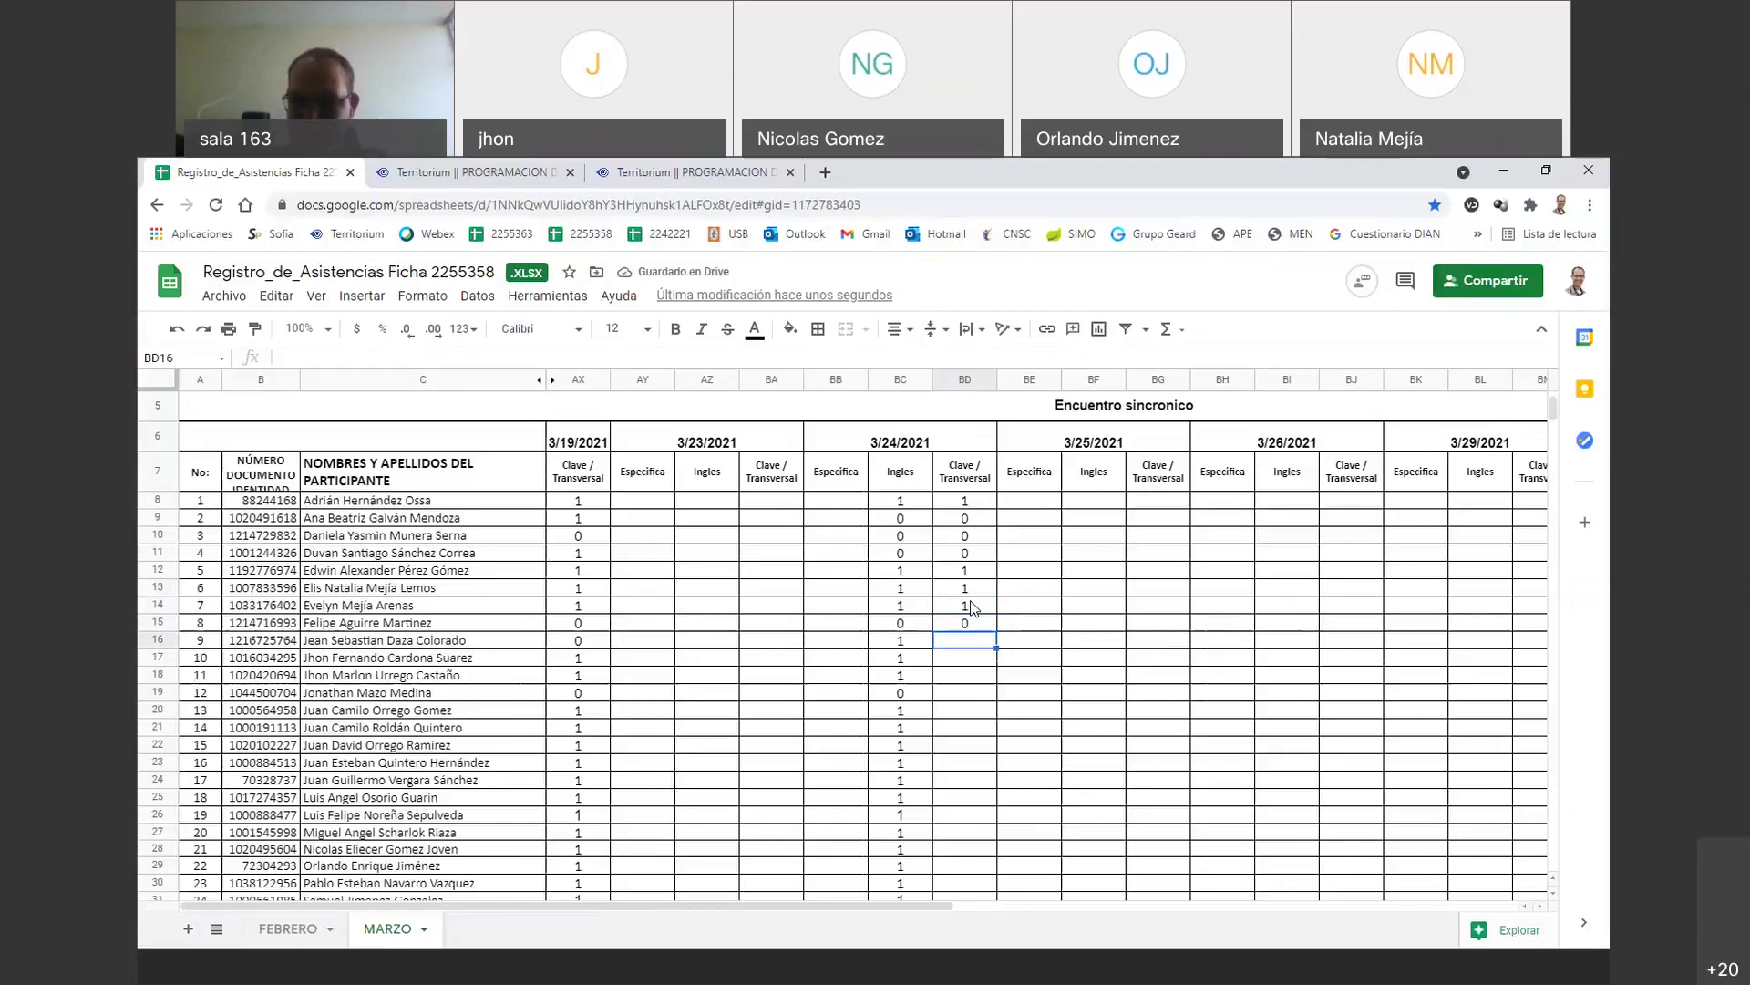
{"action": "type", "text": "0"}
{"action": "key", "text": "Return"}
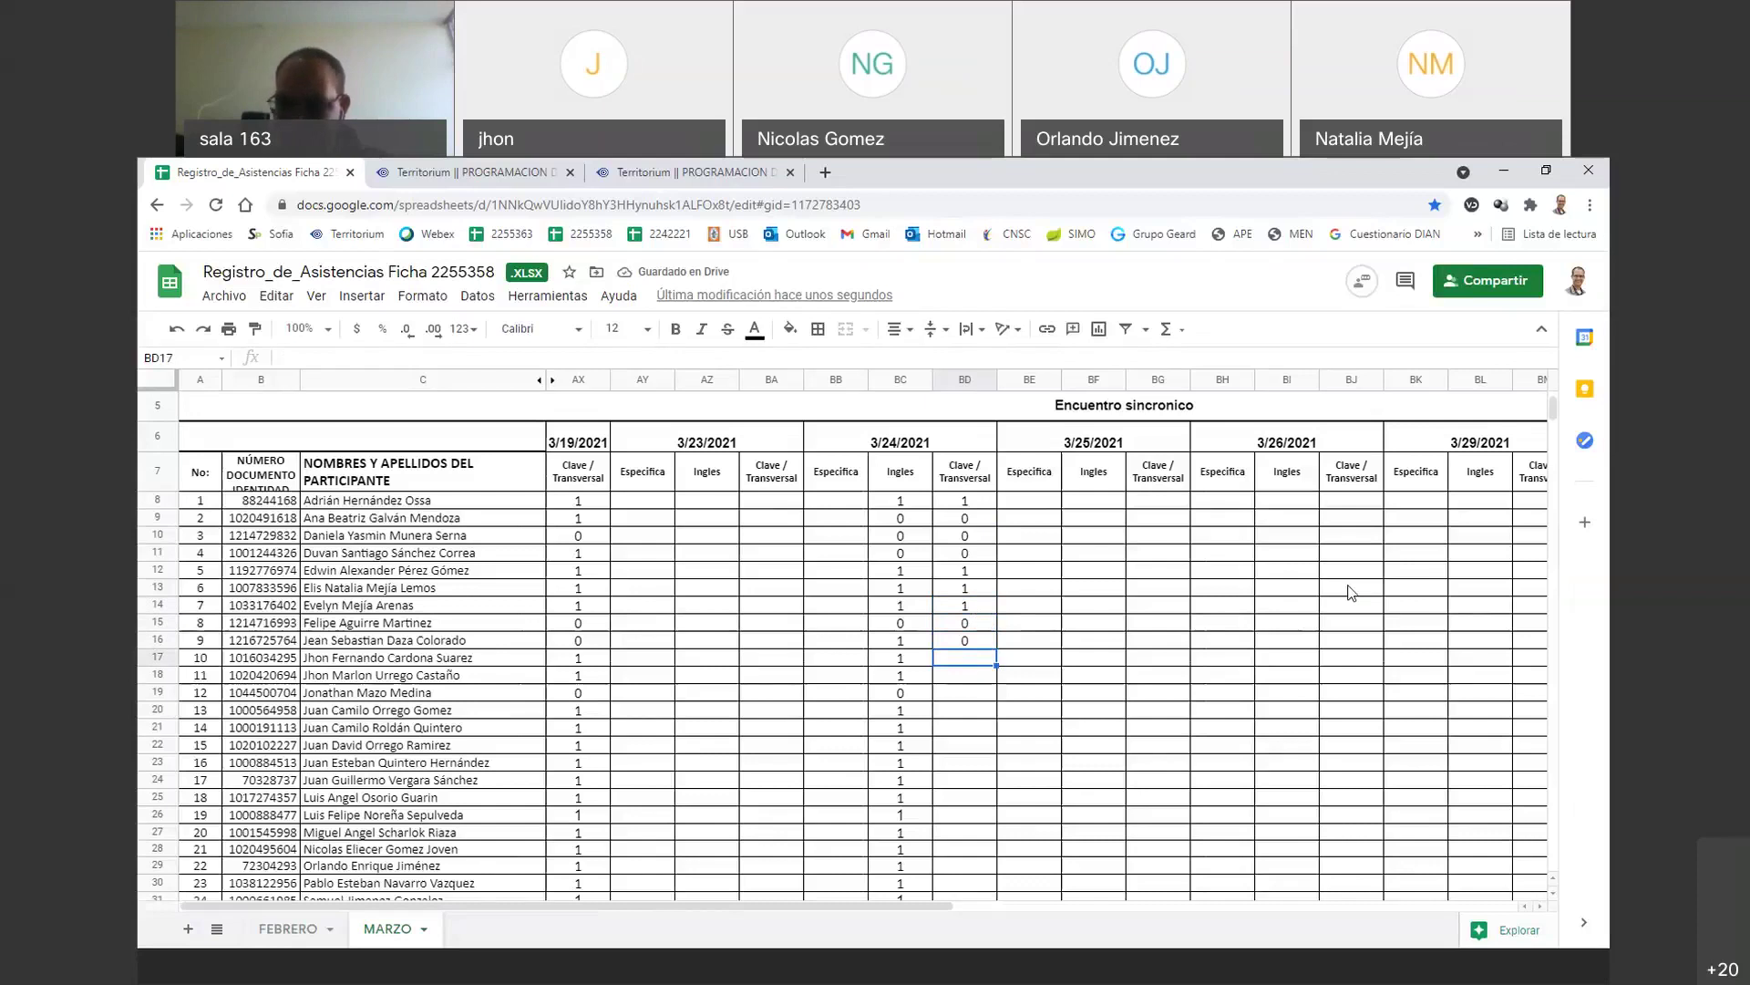
{"action": "left_click", "coordinate": [981, 644]}
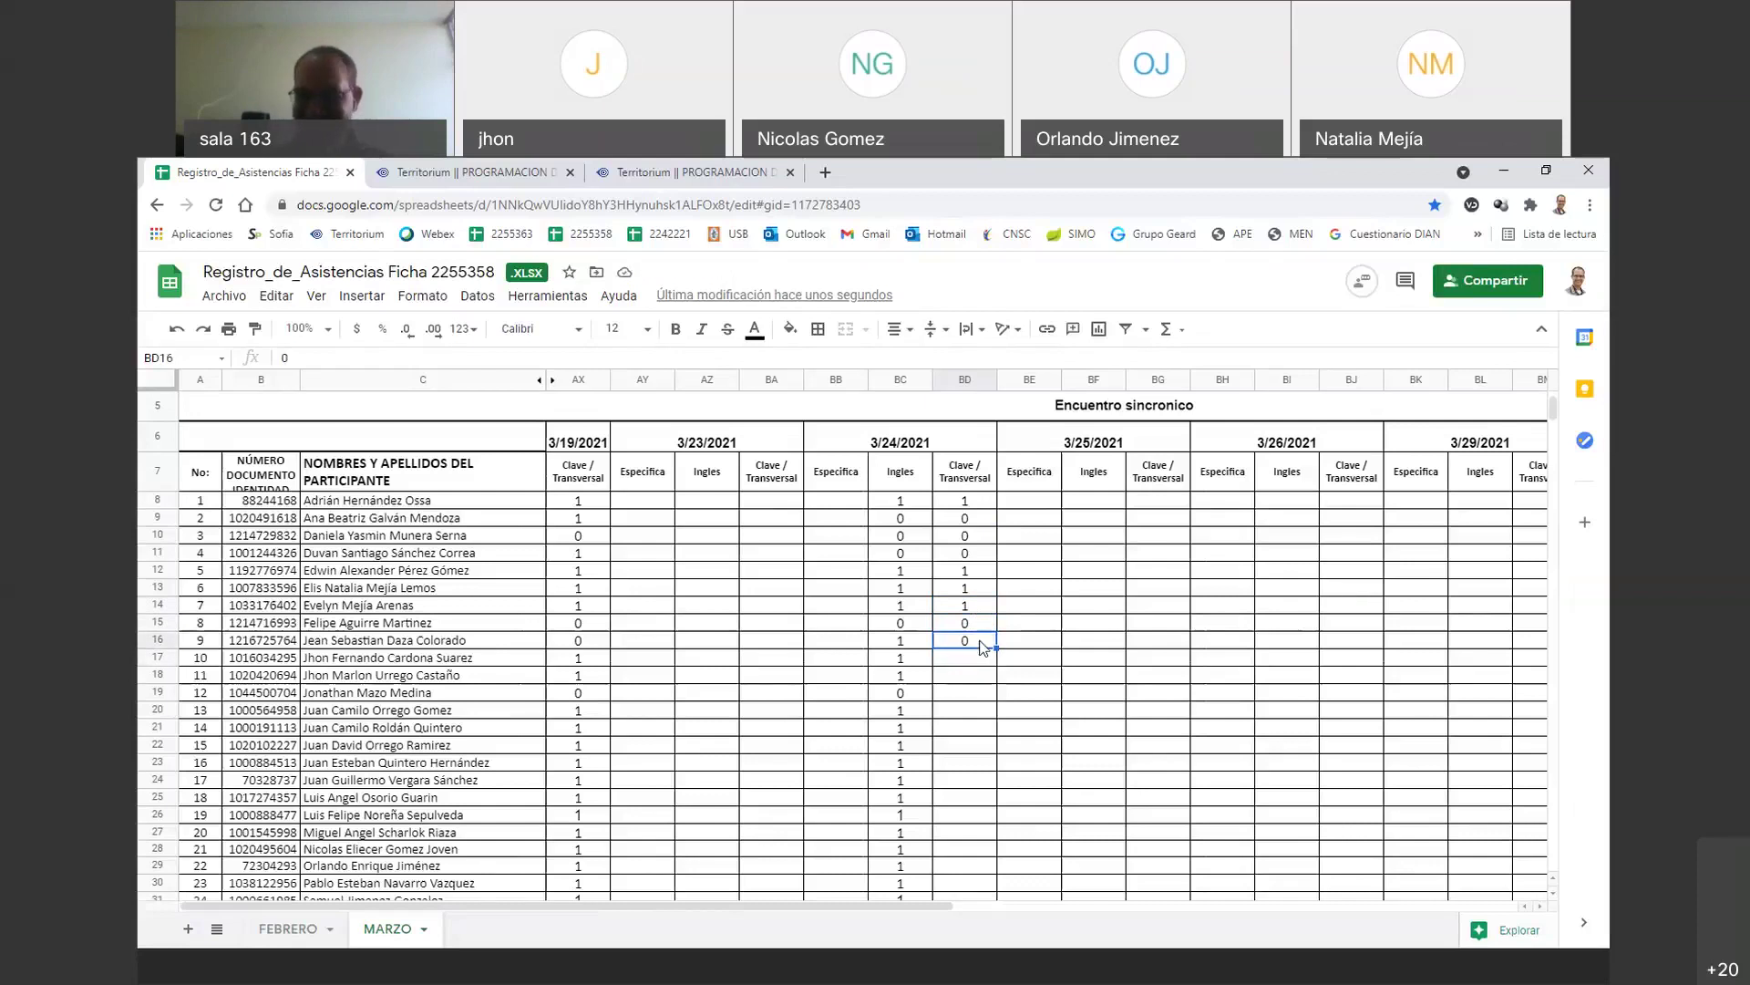
{"action": "type", "text": "1"}
{"action": "key", "text": "Return"}
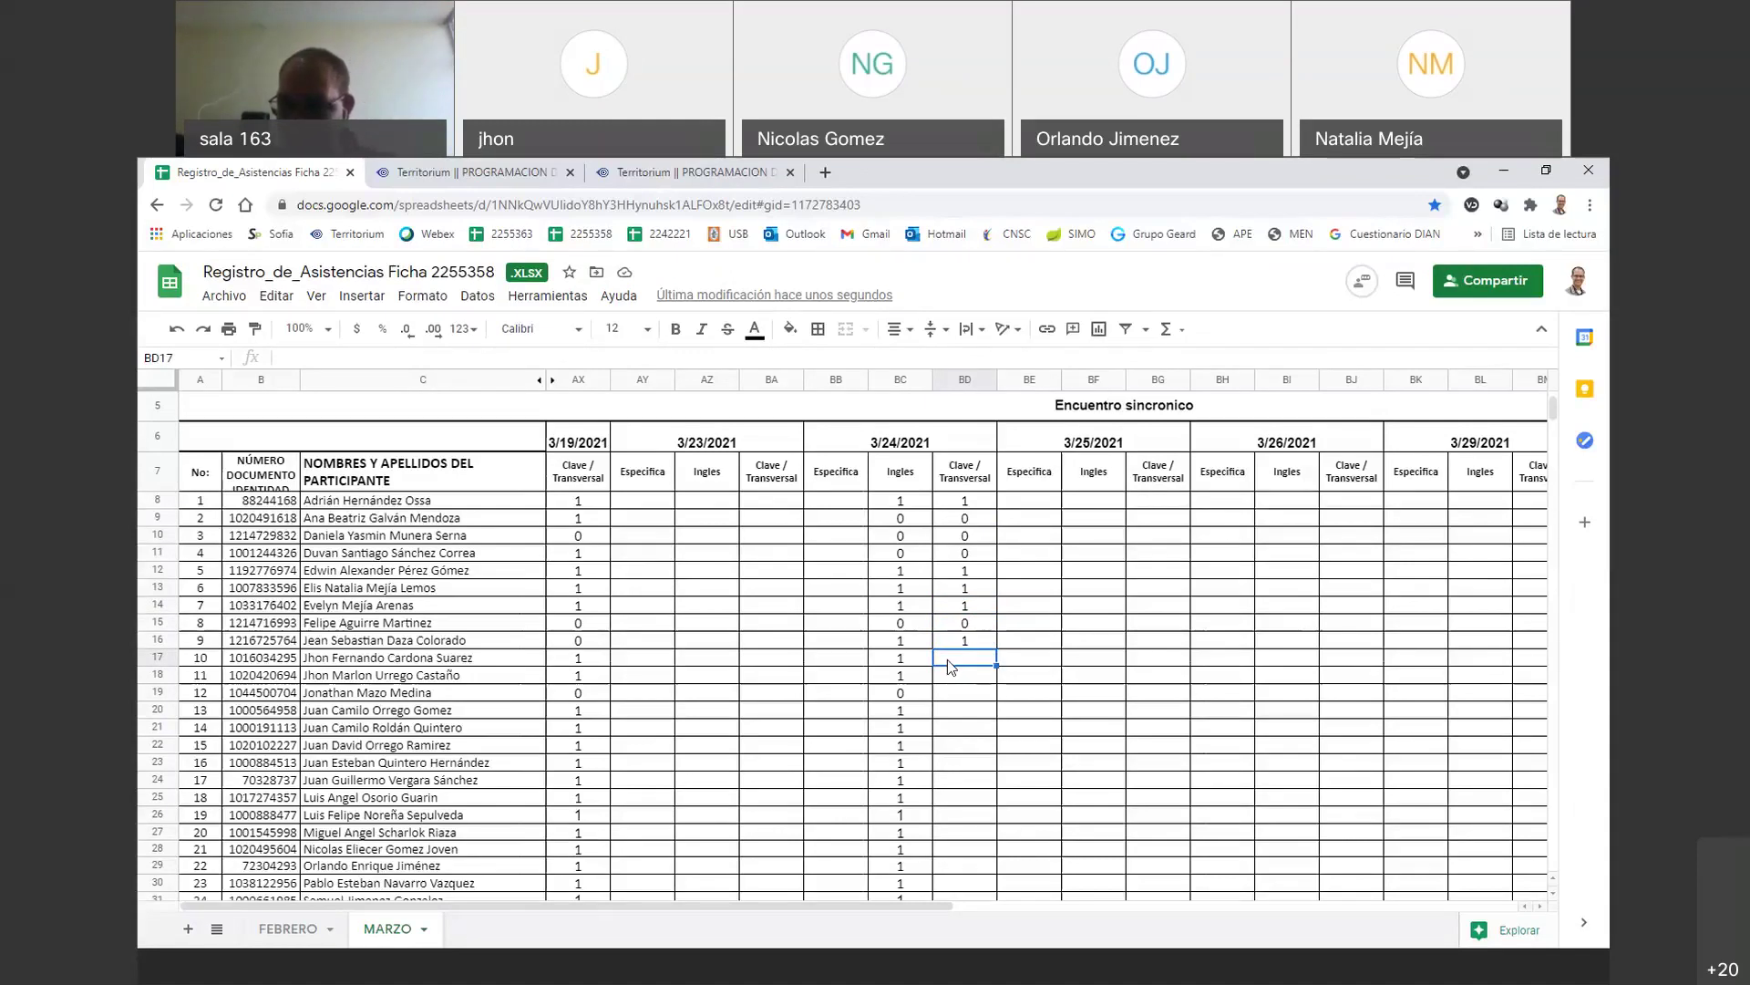
- Record attendance as 1 in BD17 and BD18 and as 0 in BD19 for participants 10 to 12
{"action": "type", "text": "1"}
{"action": "key", "text": "Return"}
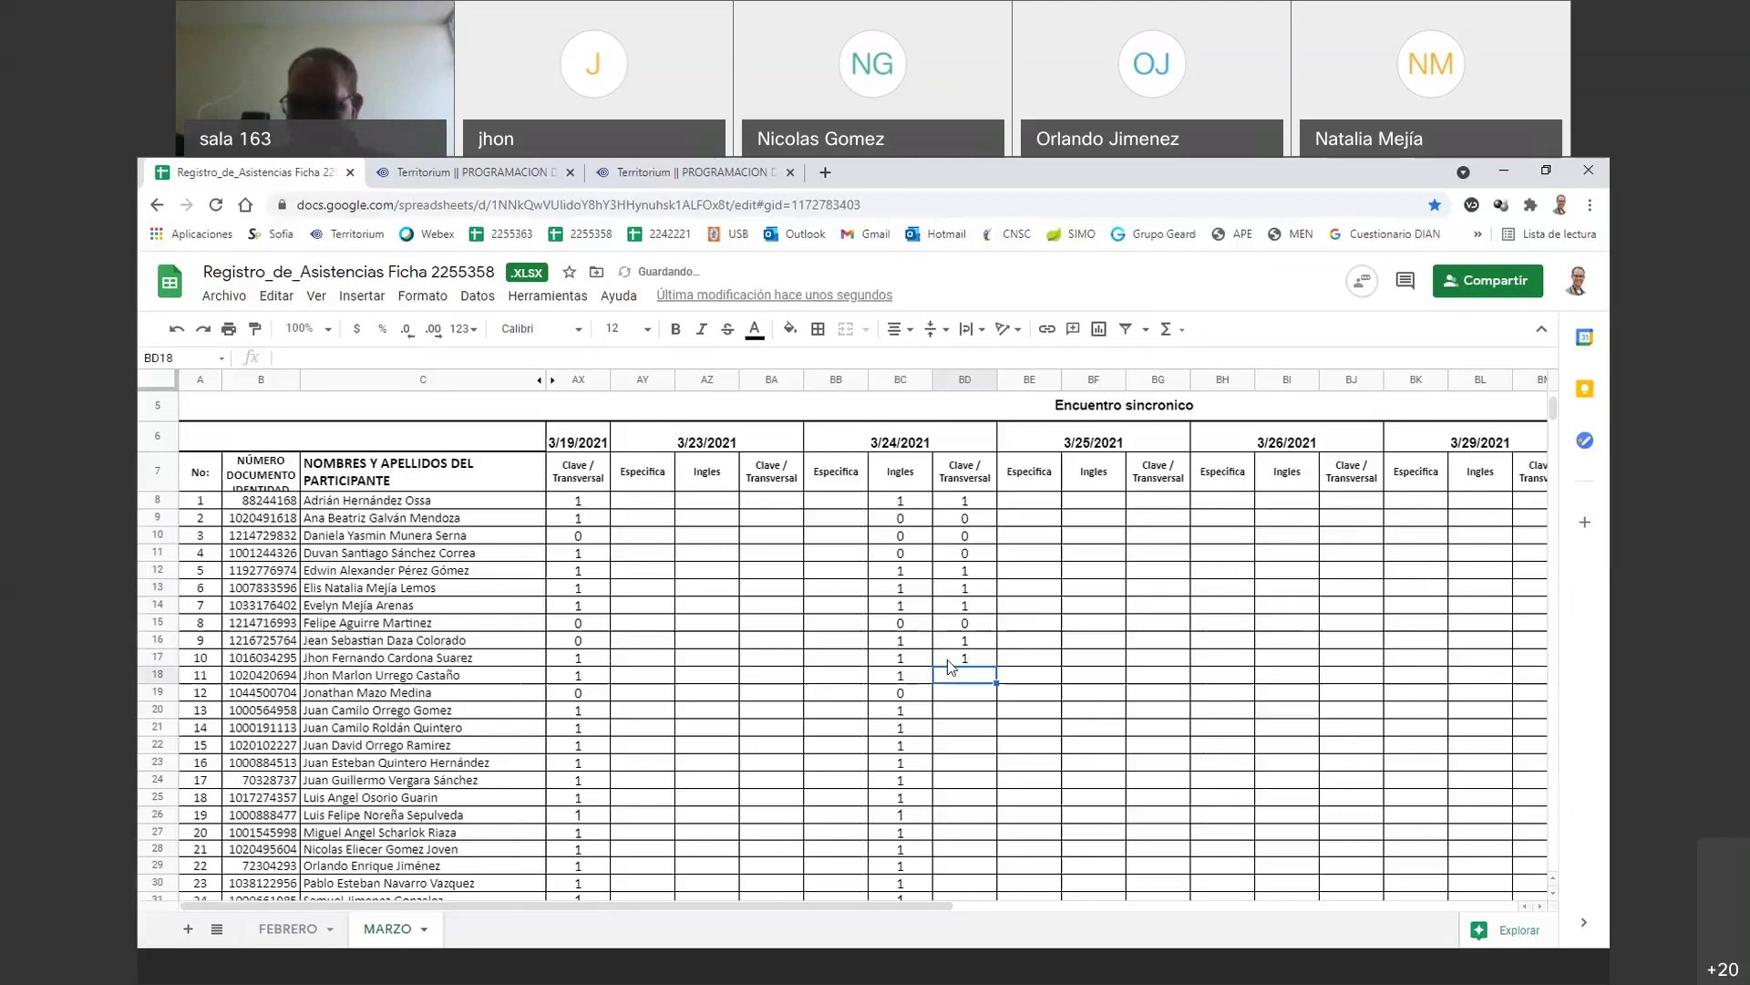
{"action": "type", "text": "1"}
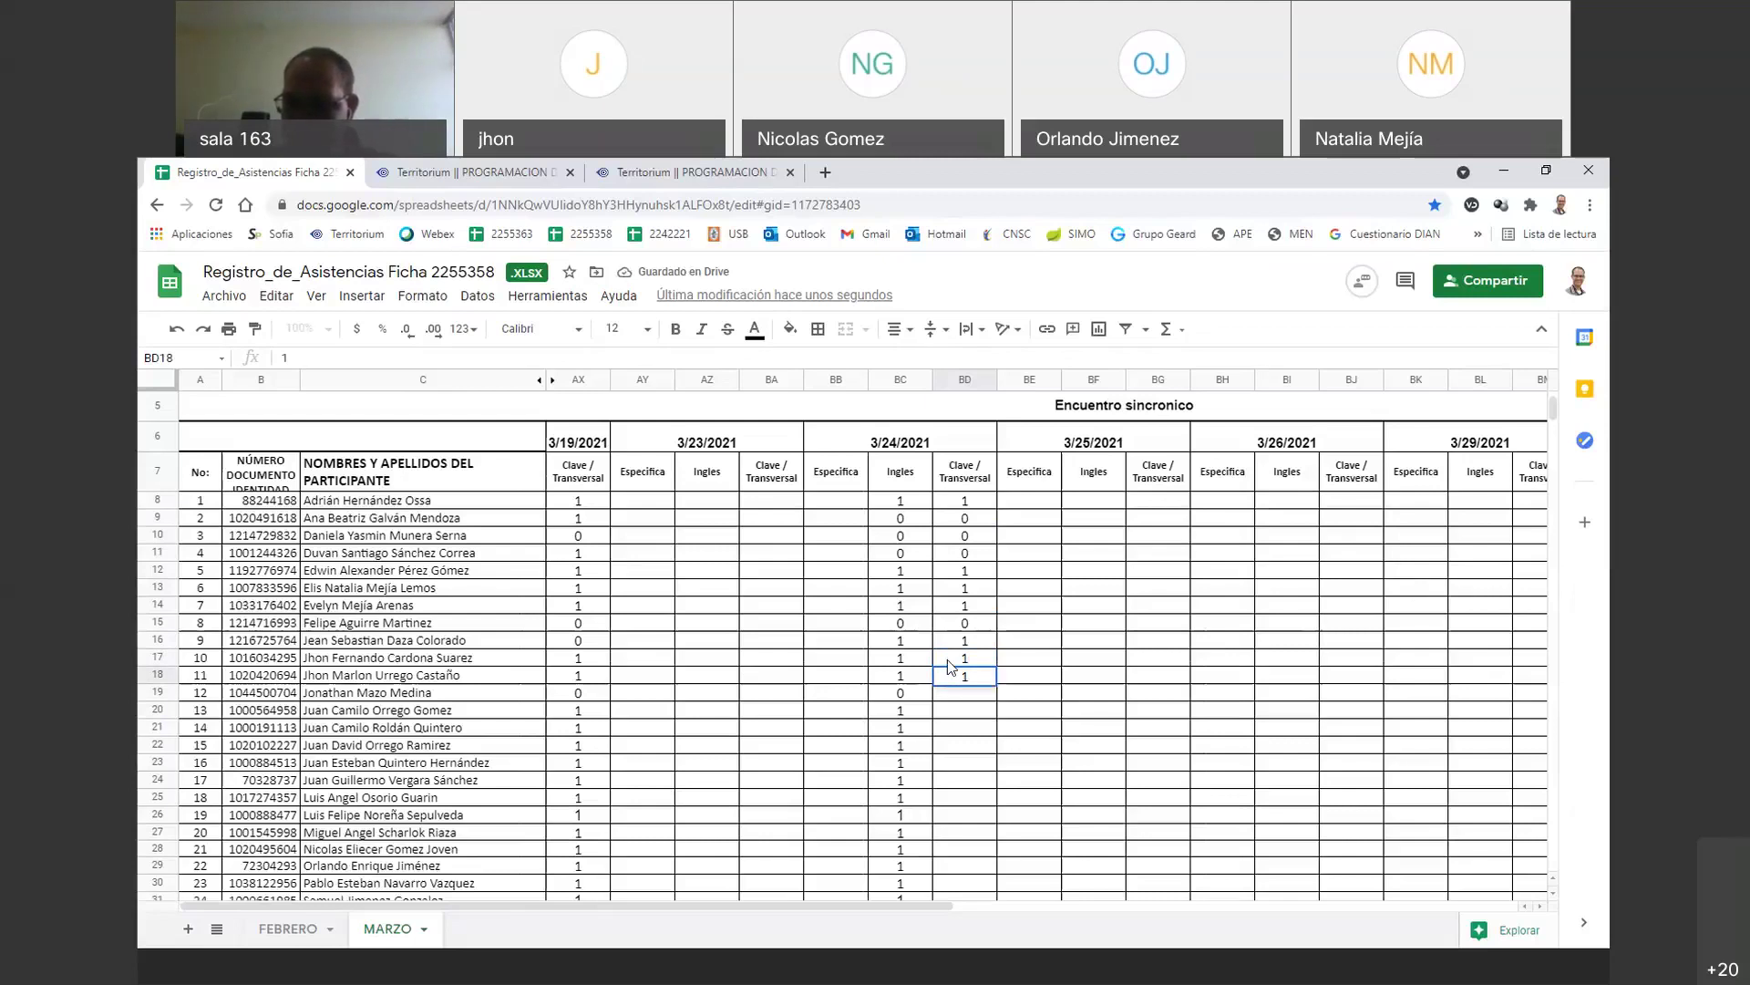
{"action": "key", "text": "Return"}
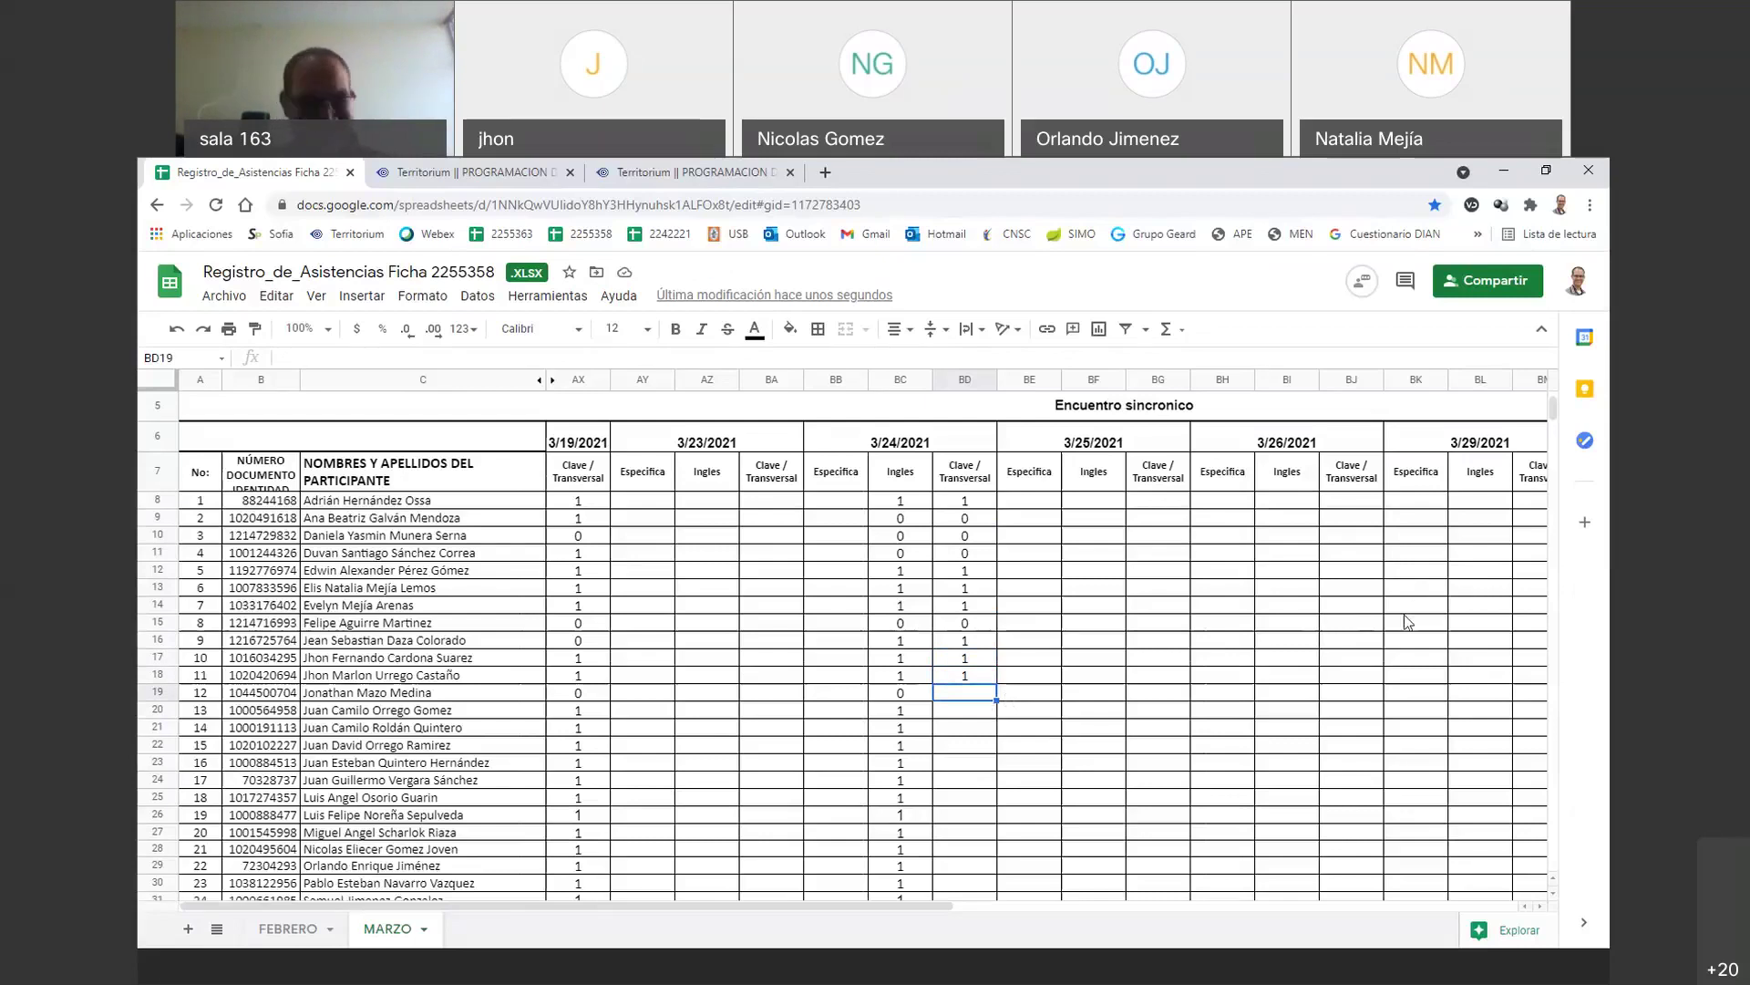
{"action": "type", "text": "0"}
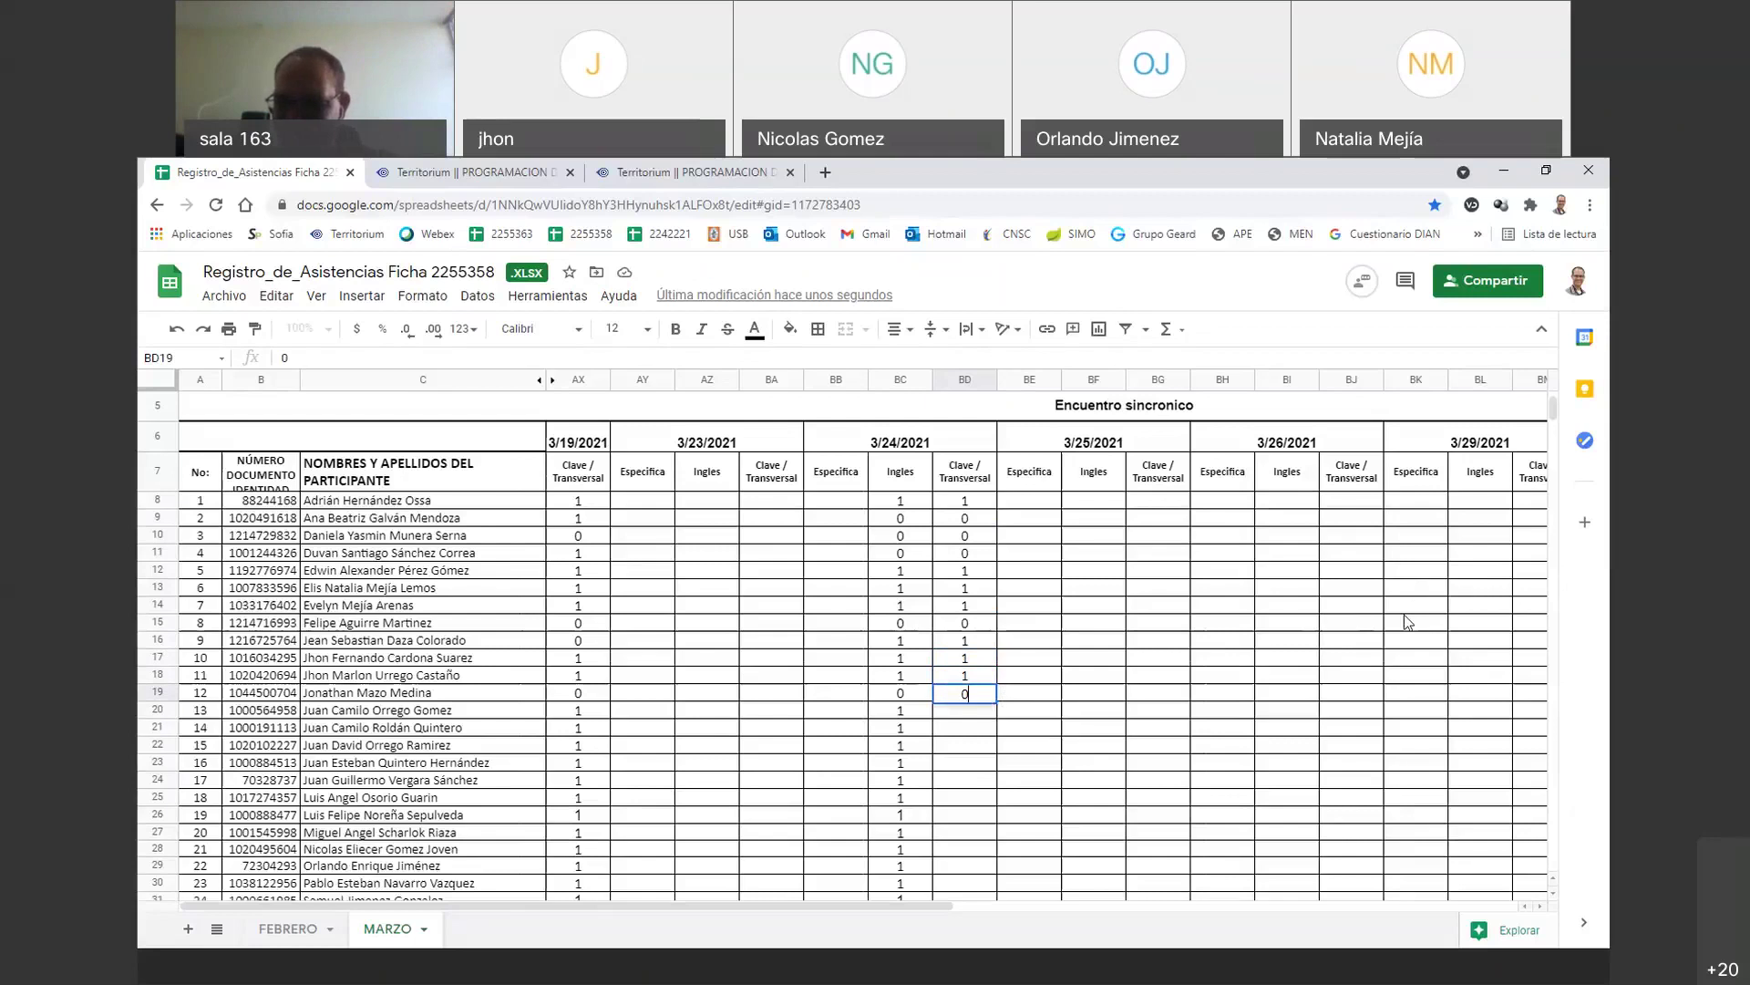
{"action": "key", "text": "Return"}
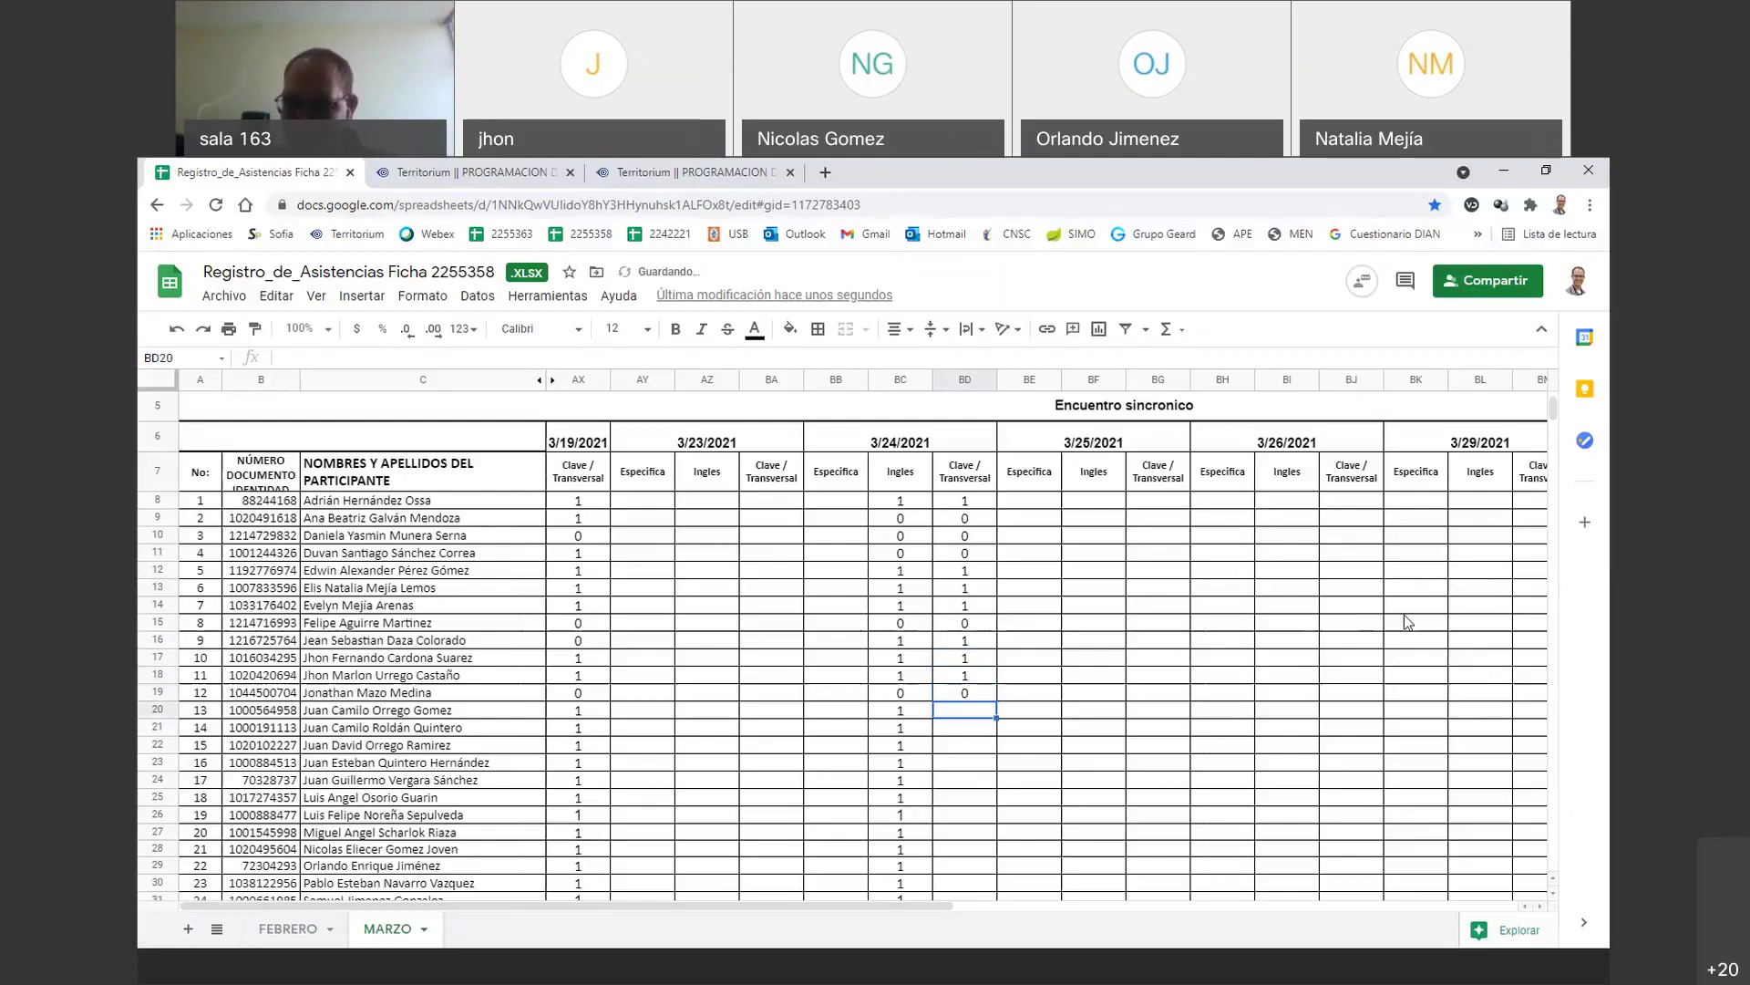
- Record attendance as 1 in cells BD20 to BD26 for participants 13 to 19
{"action": "type", "text": "1"}
{"action": "key", "text": "Return"}
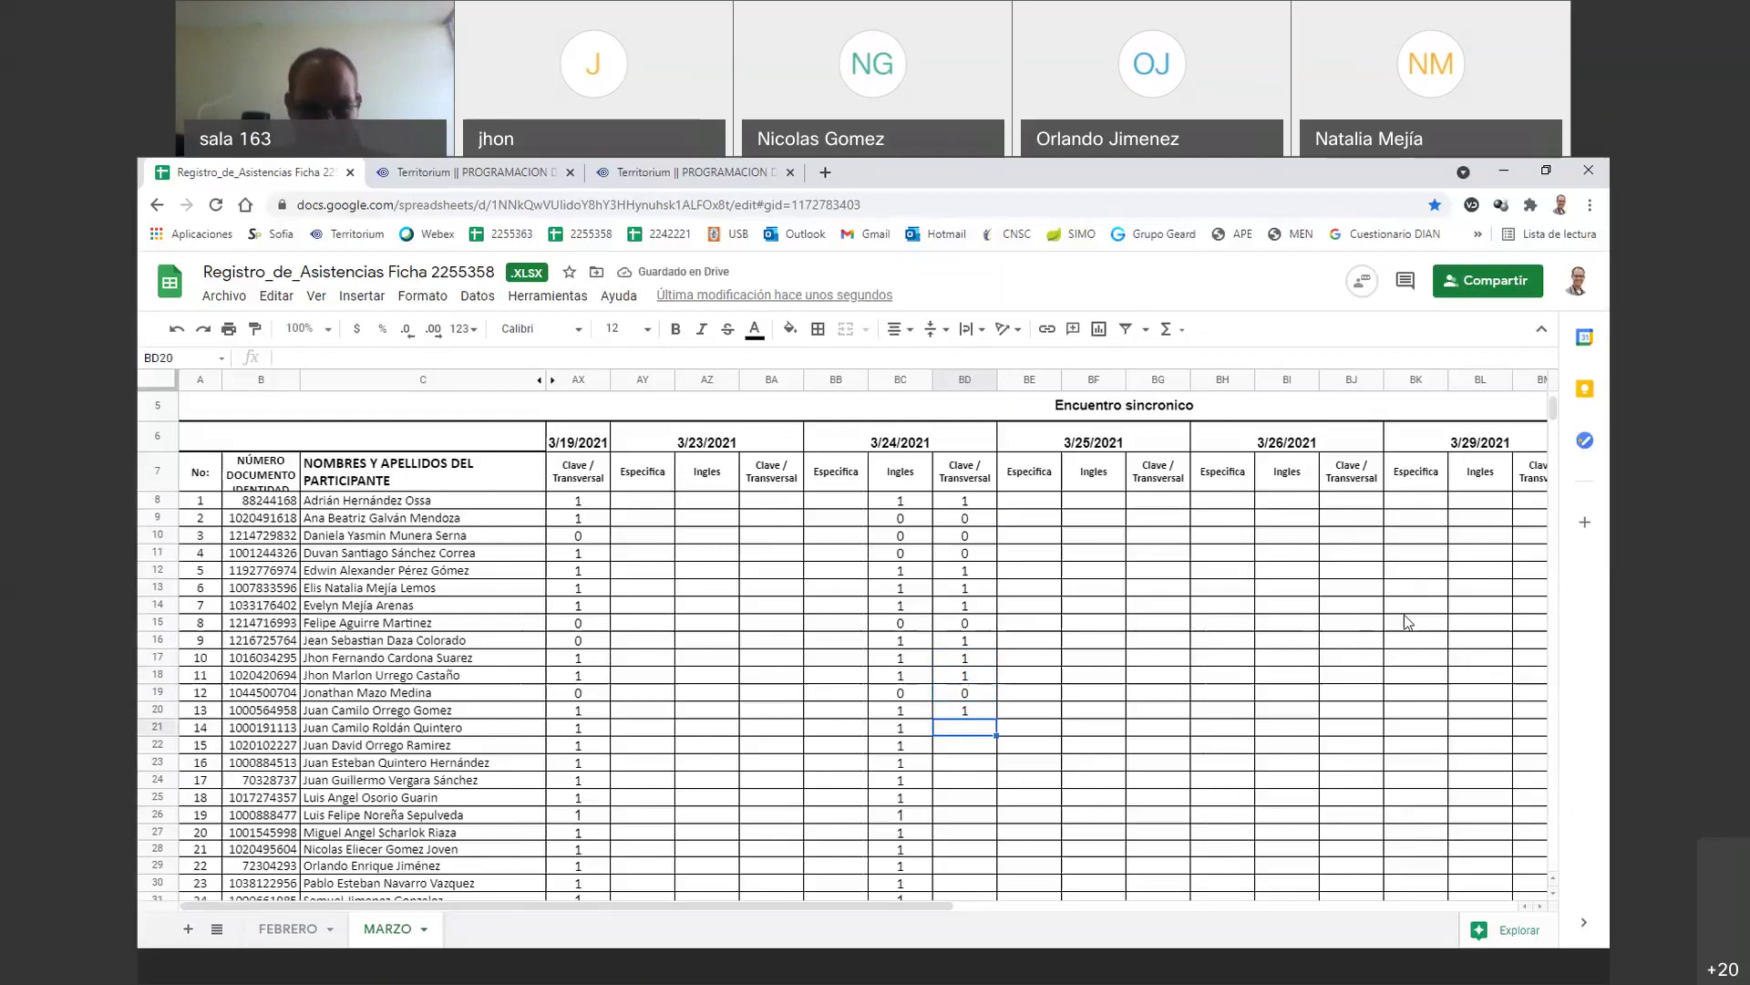
{"action": "type", "text": "1"}
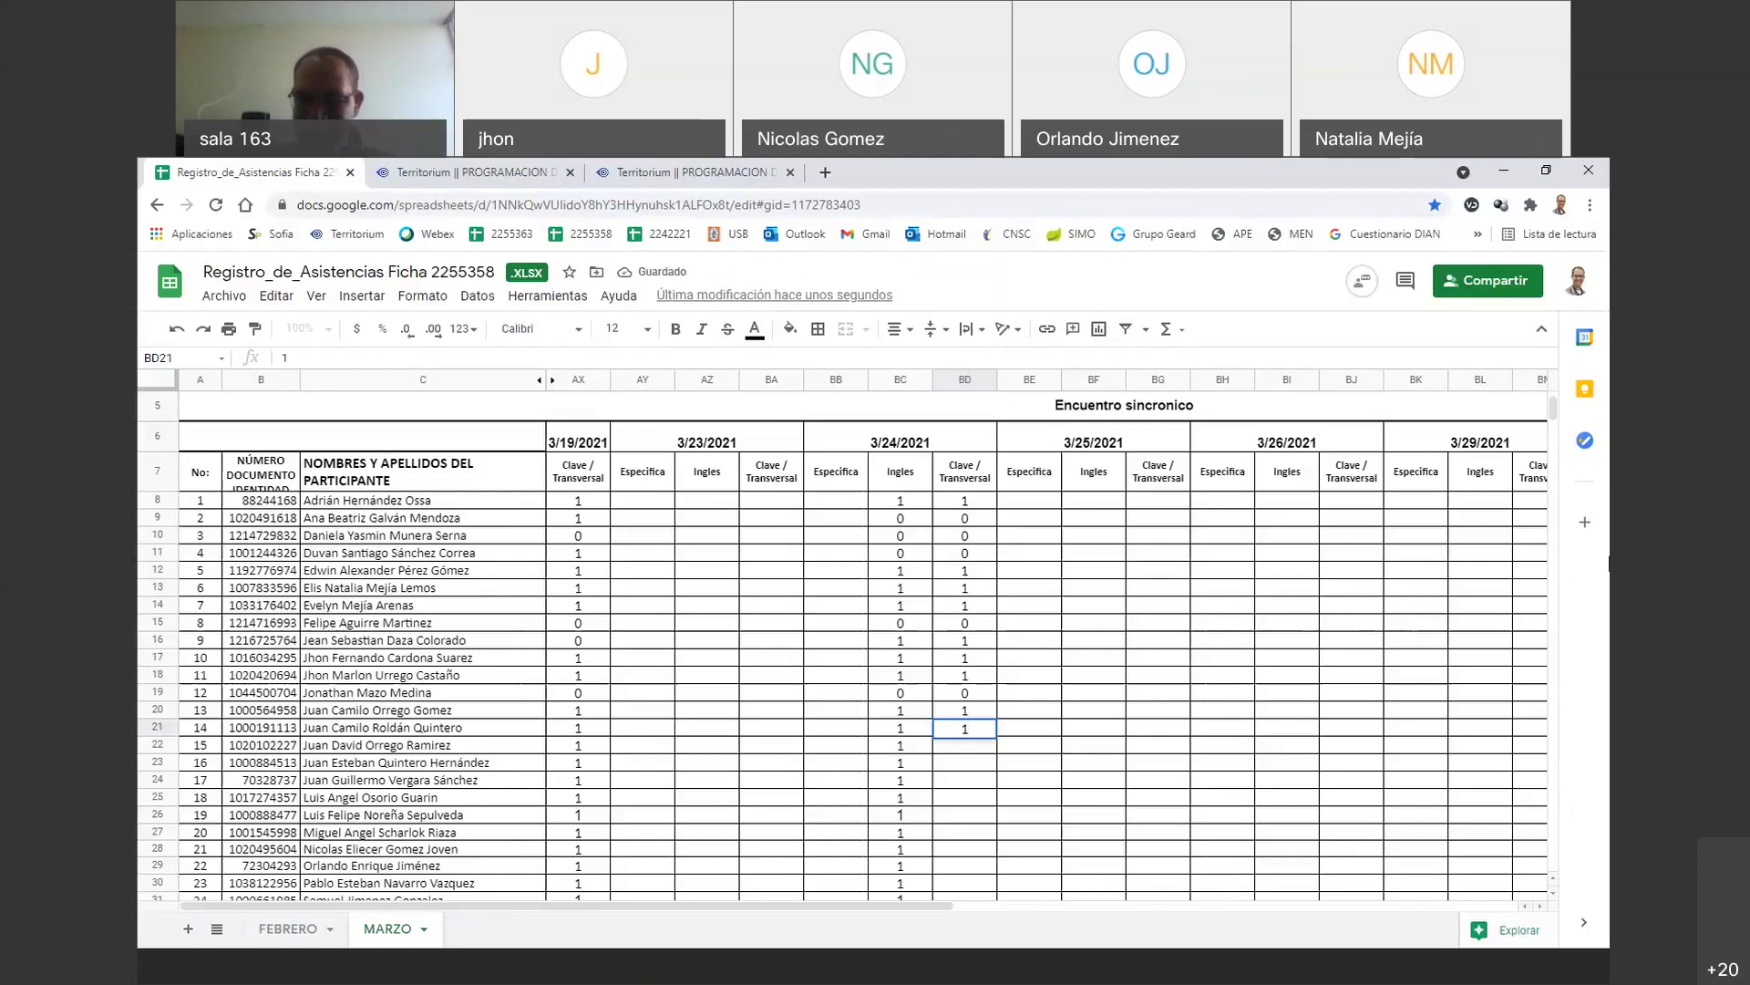
{"action": "key", "text": "Return"}
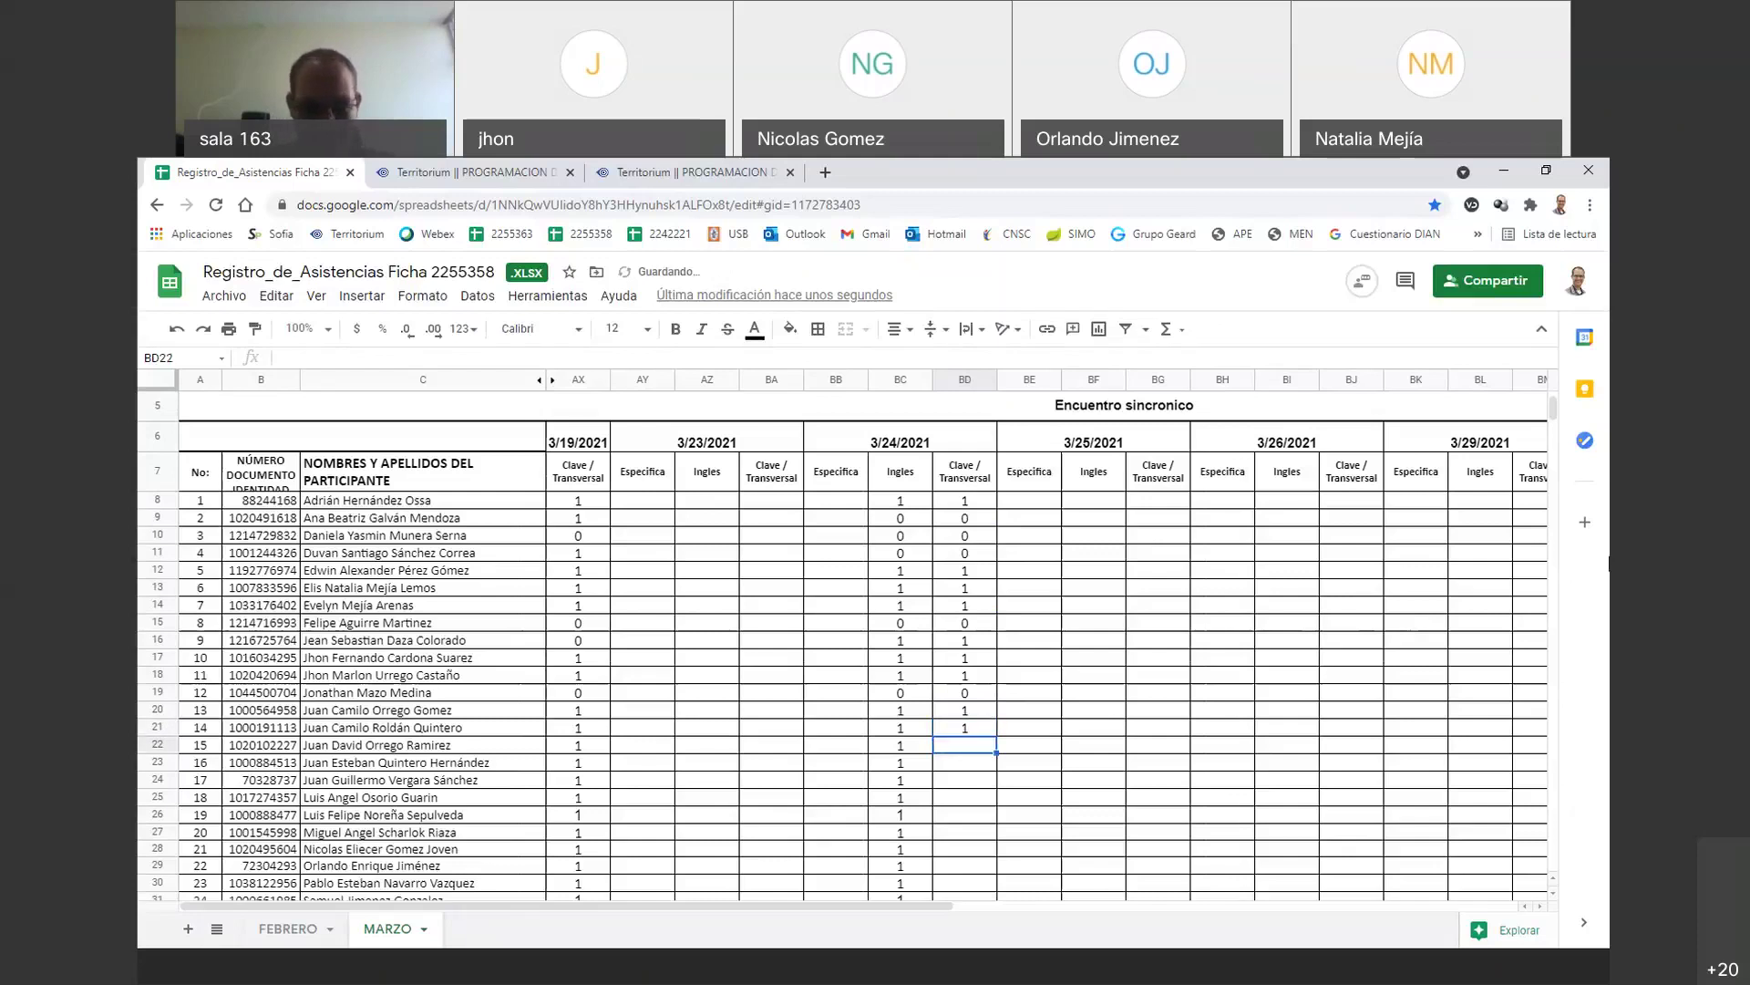
{"action": "type", "text": "1"}
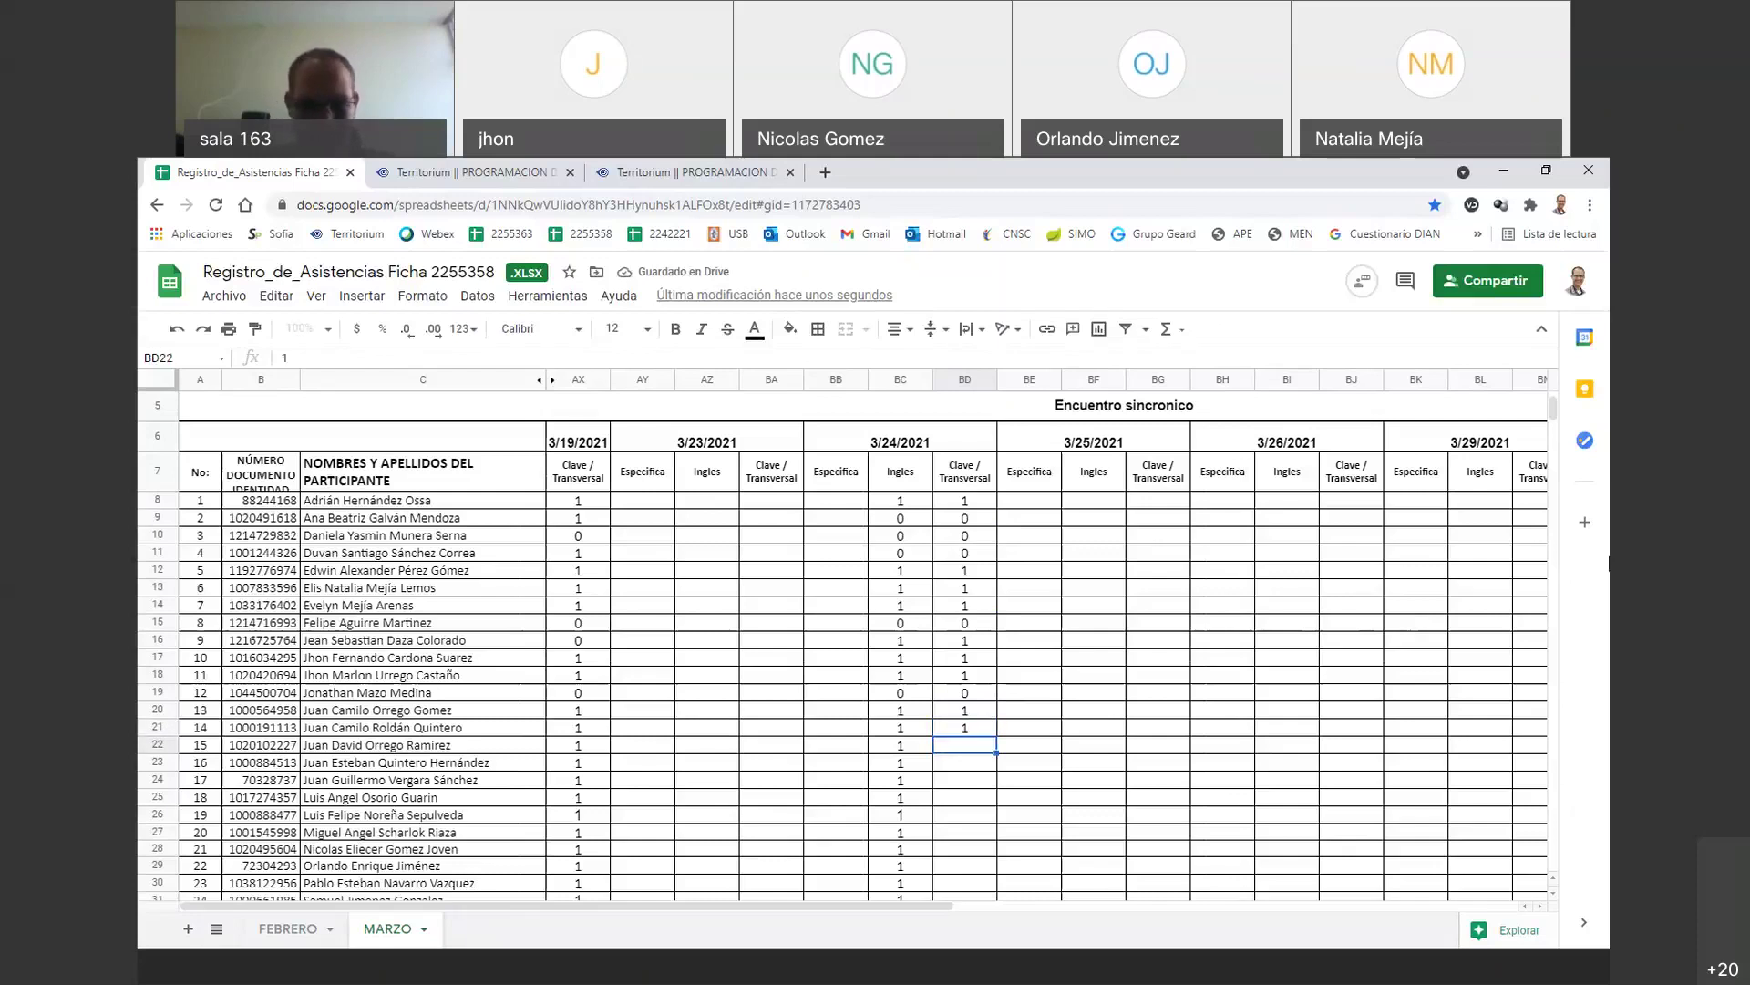
{"action": "key", "text": "Return"}
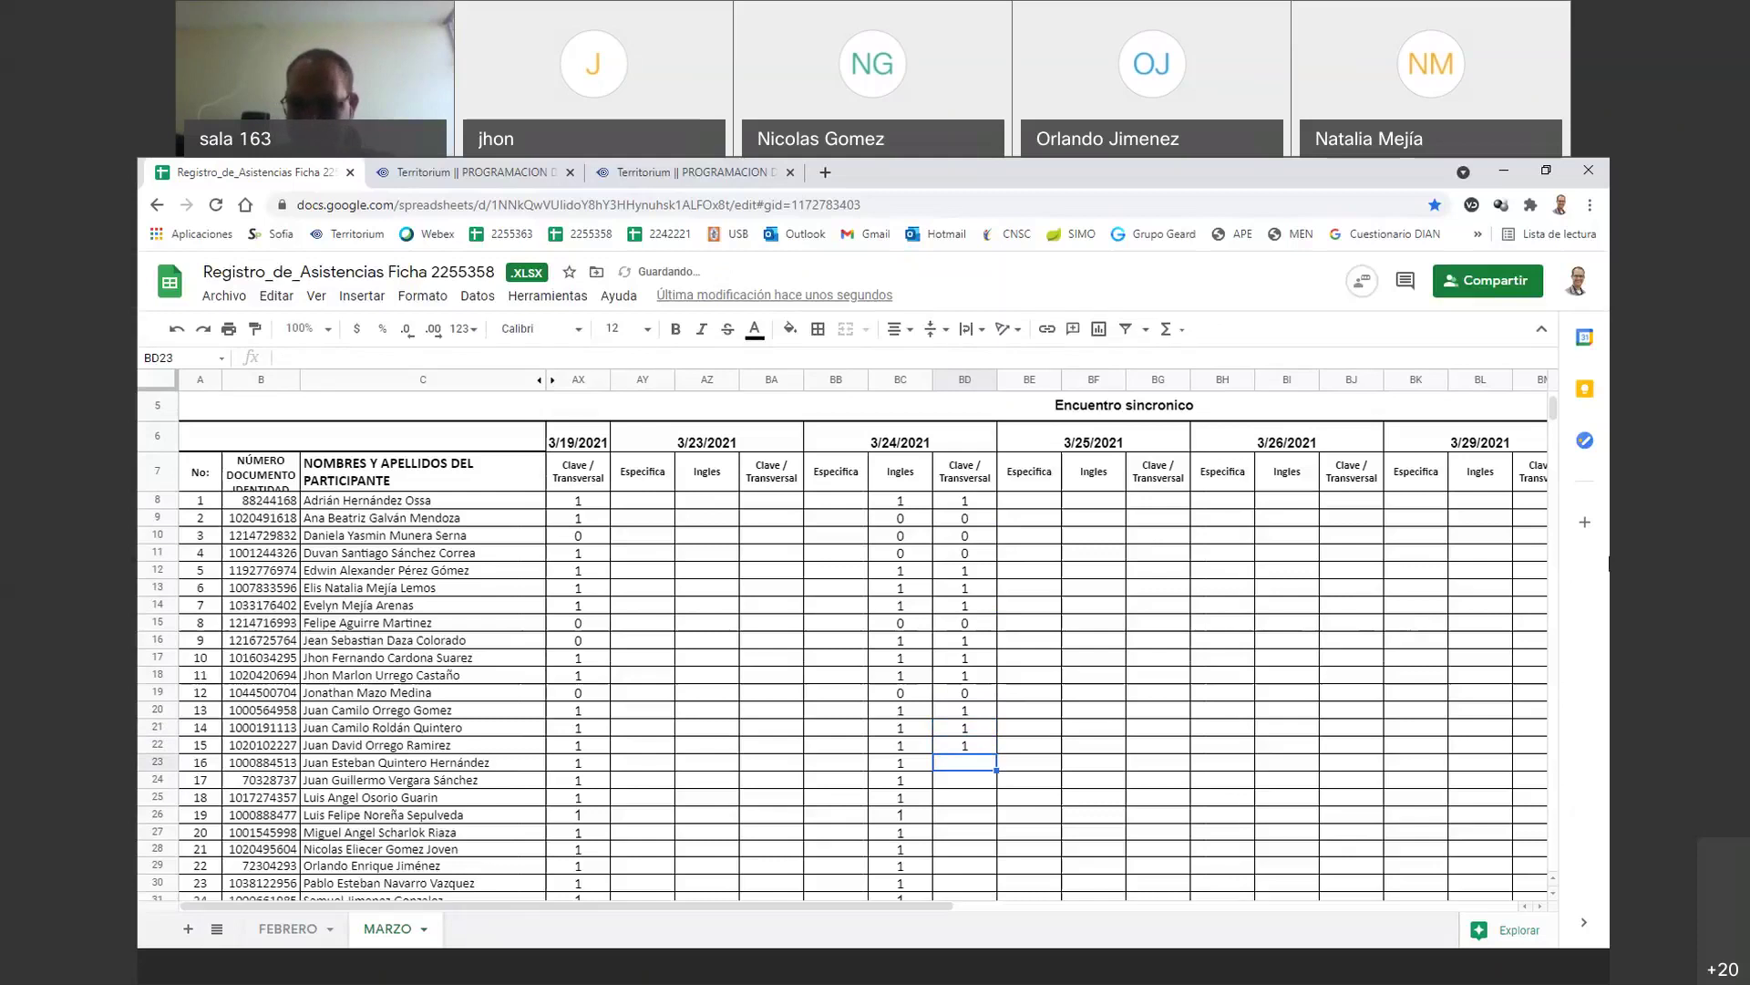
{"action": "type", "text": "1"}
{"action": "key", "text": "Return"}
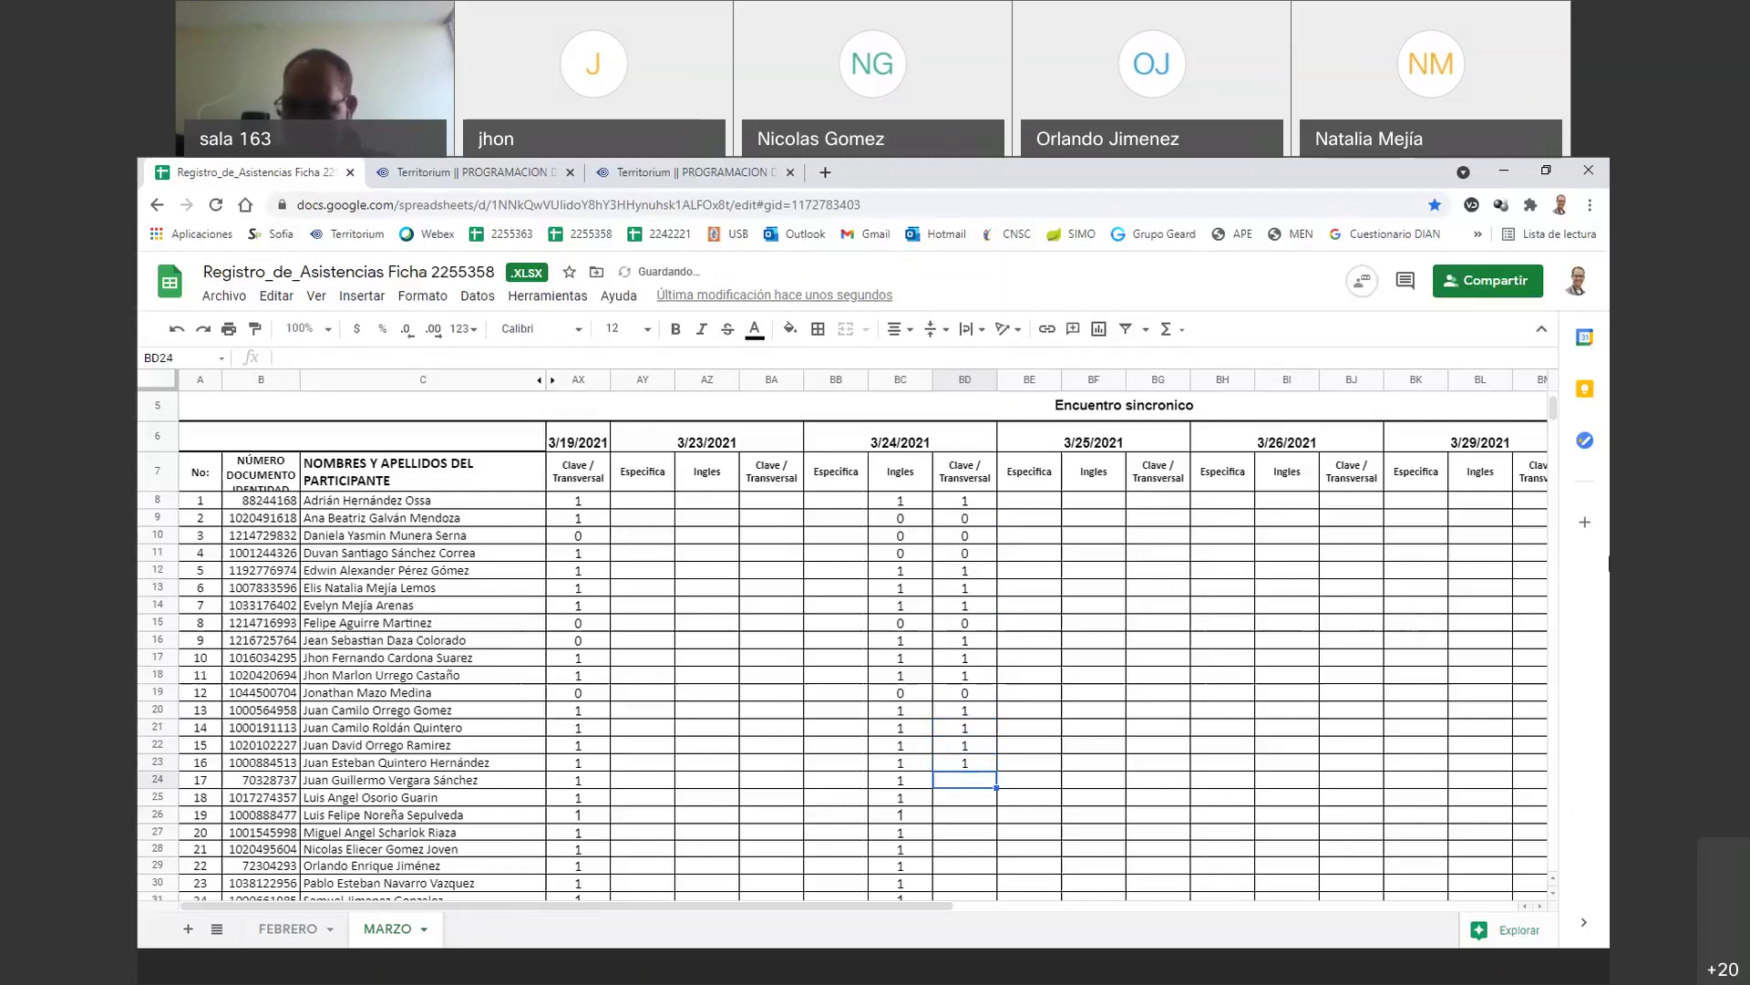
{"action": "type", "text": "1"}
{"action": "key", "text": "Return"}
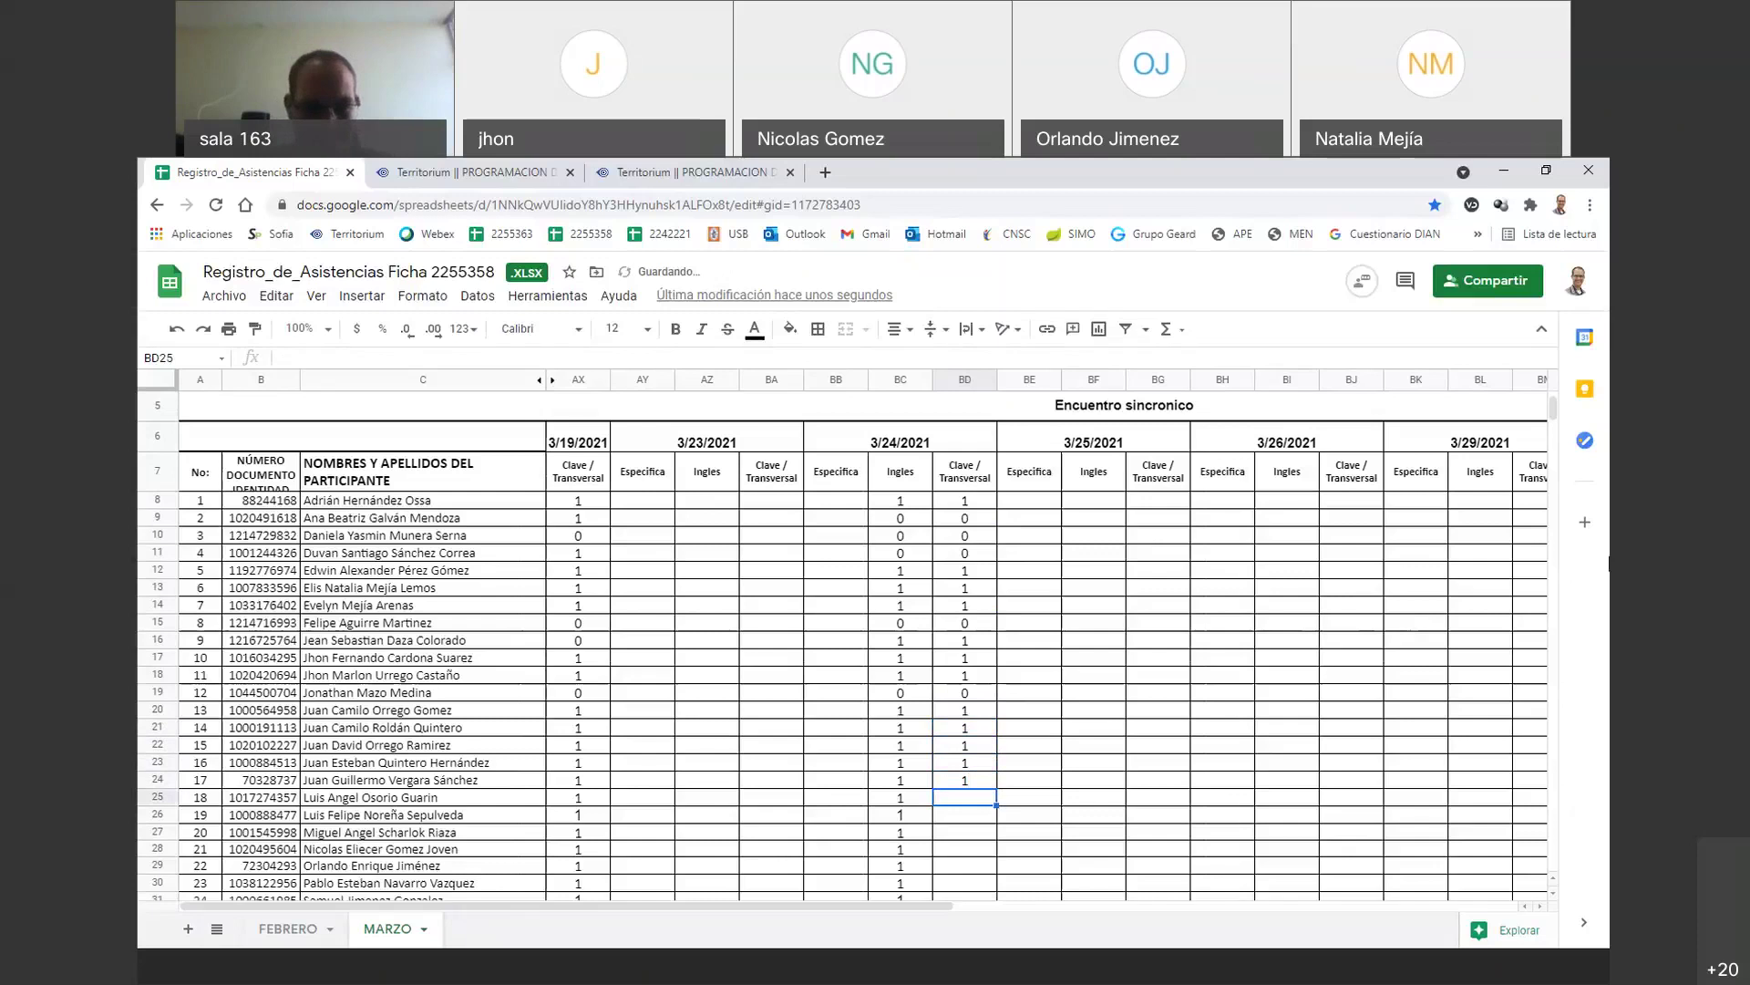
{"action": "type", "text": "1"}
{"action": "key", "text": "Return"}
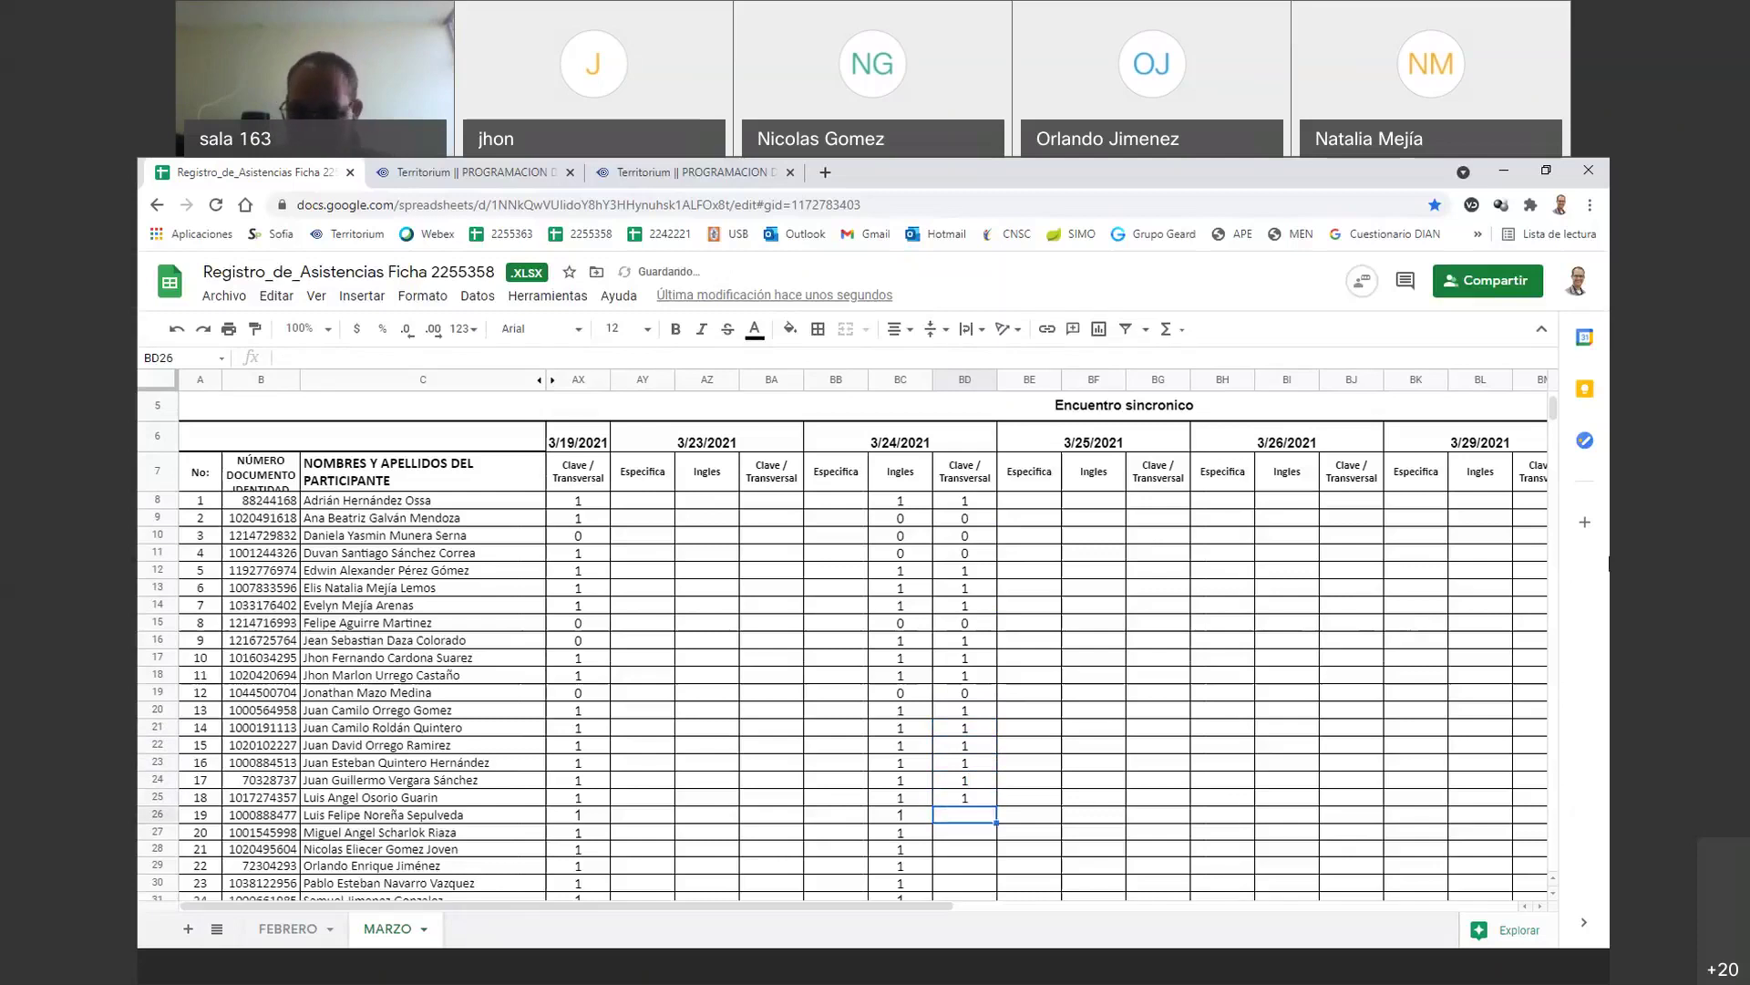
{"action": "type", "text": "1"}
{"action": "key", "text": "Return"}
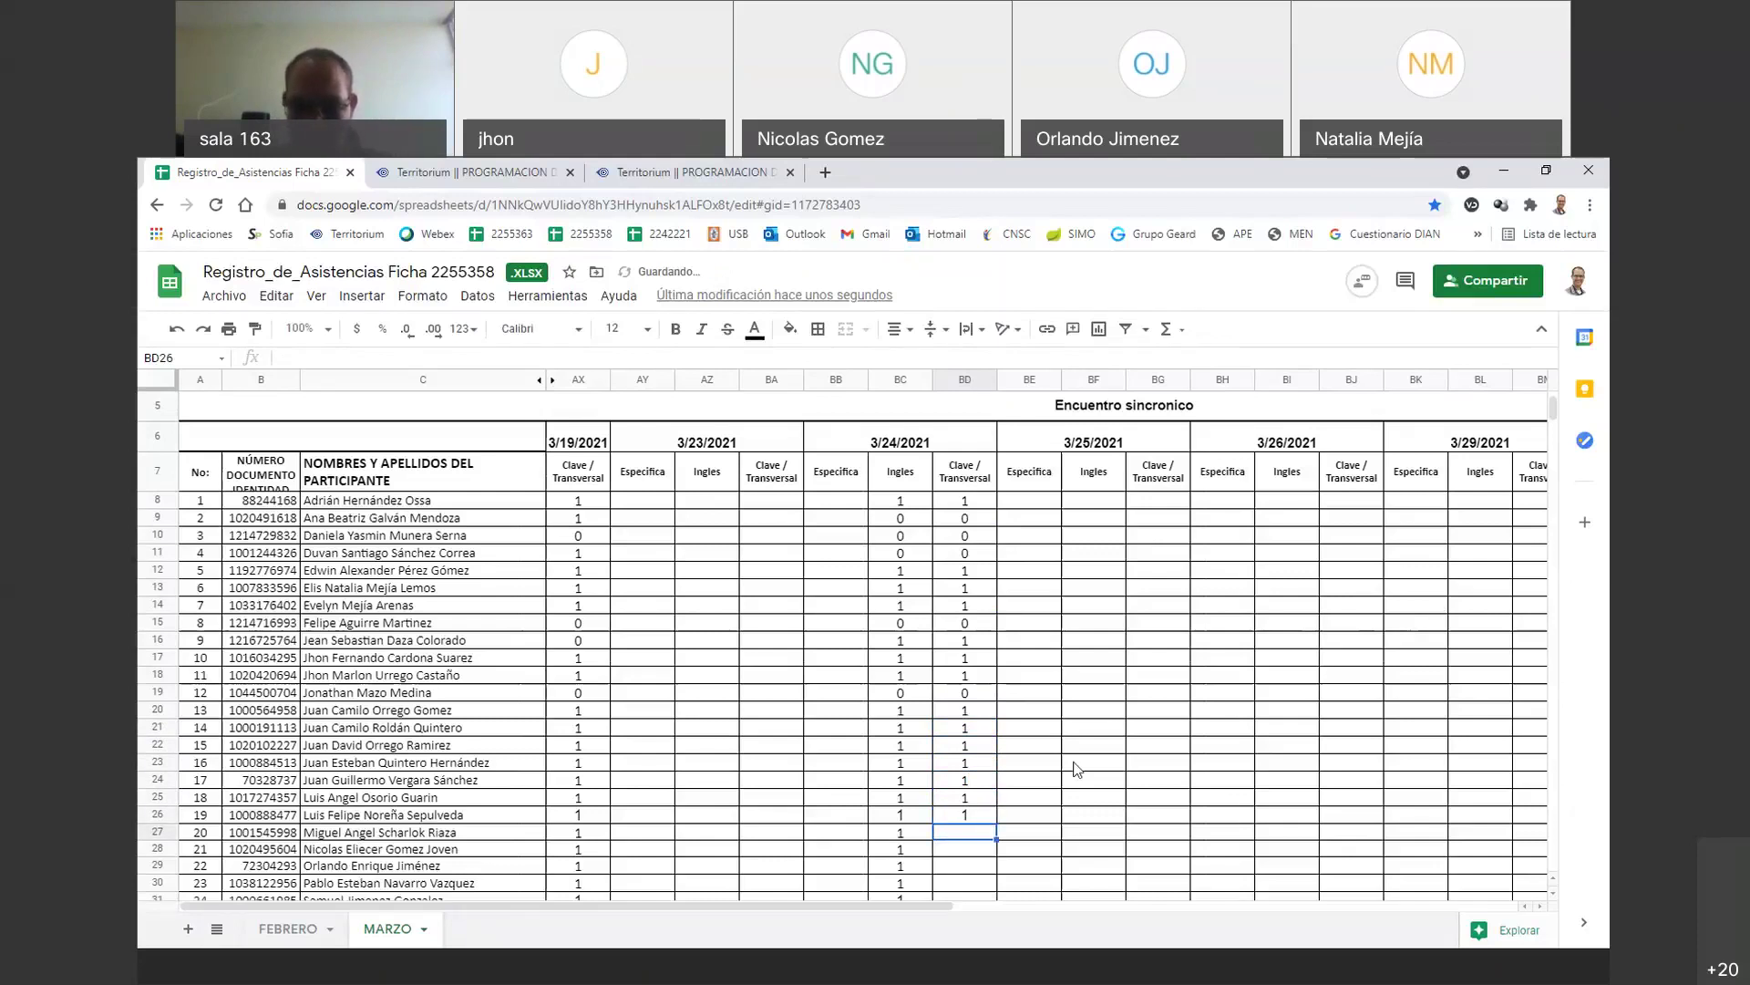
- Record attendance as 1 in cells BD27 to BD30 for participants 20 to 23
{"action": "type", "text": "1"}
{"action": "key", "text": "Return"}
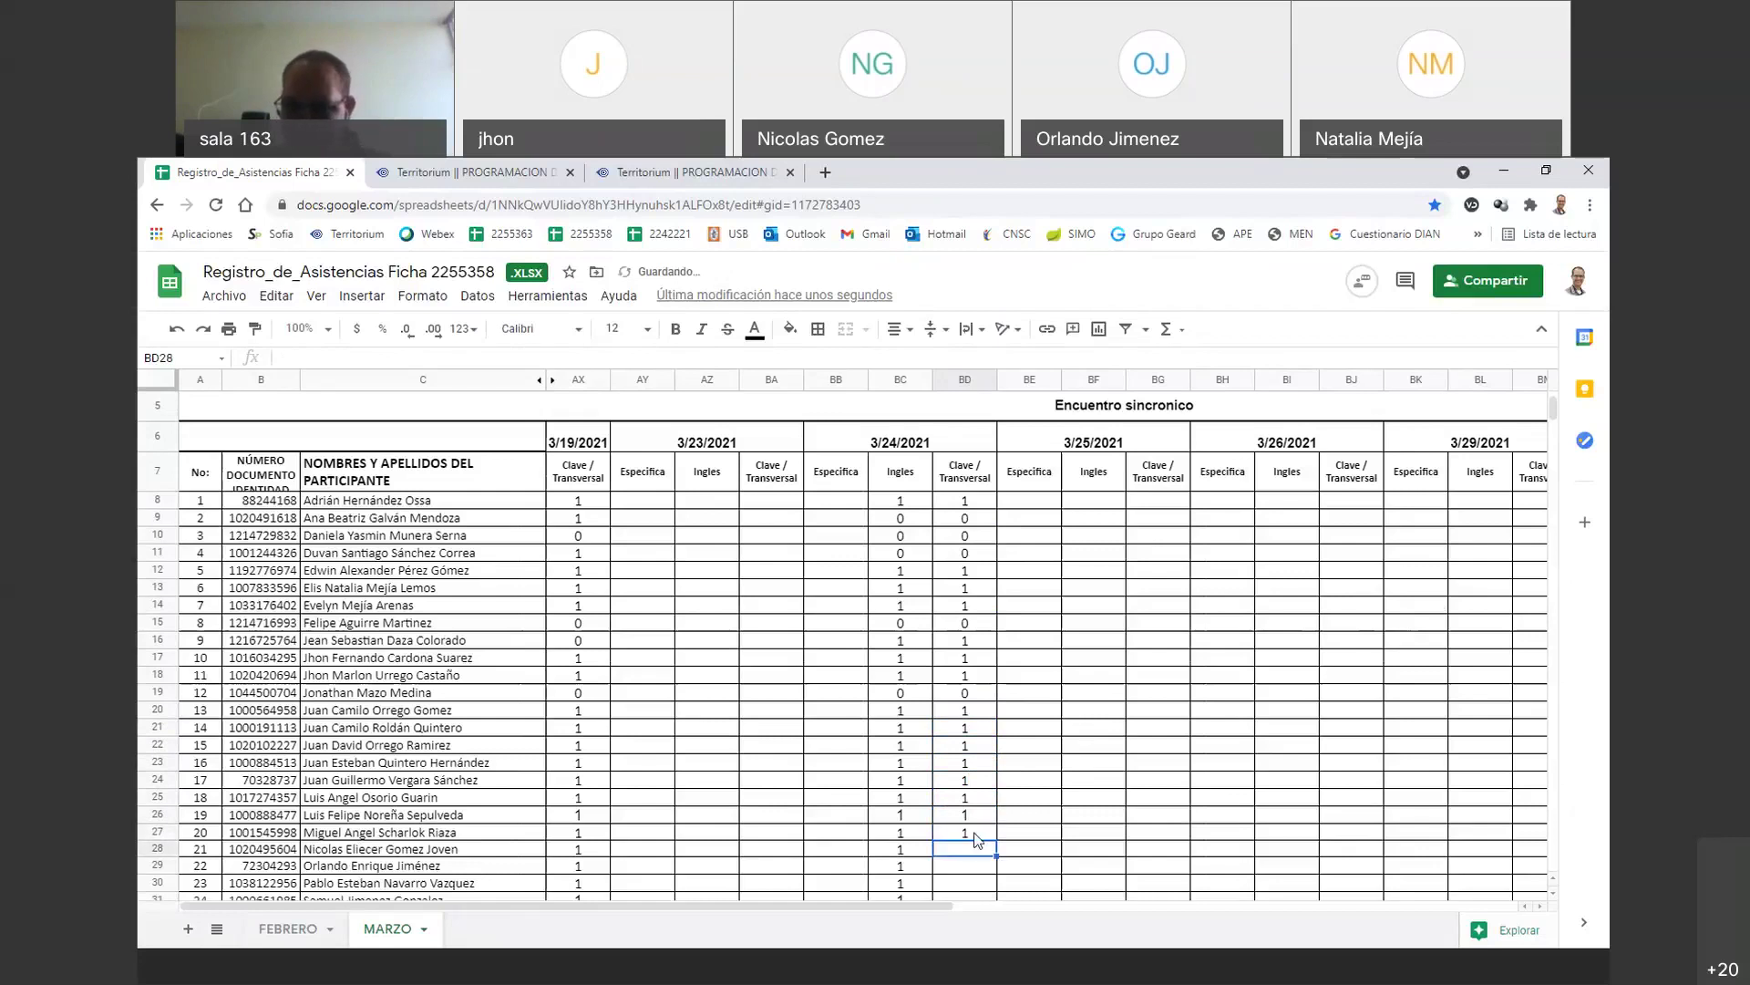
{"action": "type", "text": "1"}
{"action": "key", "text": "Return"}
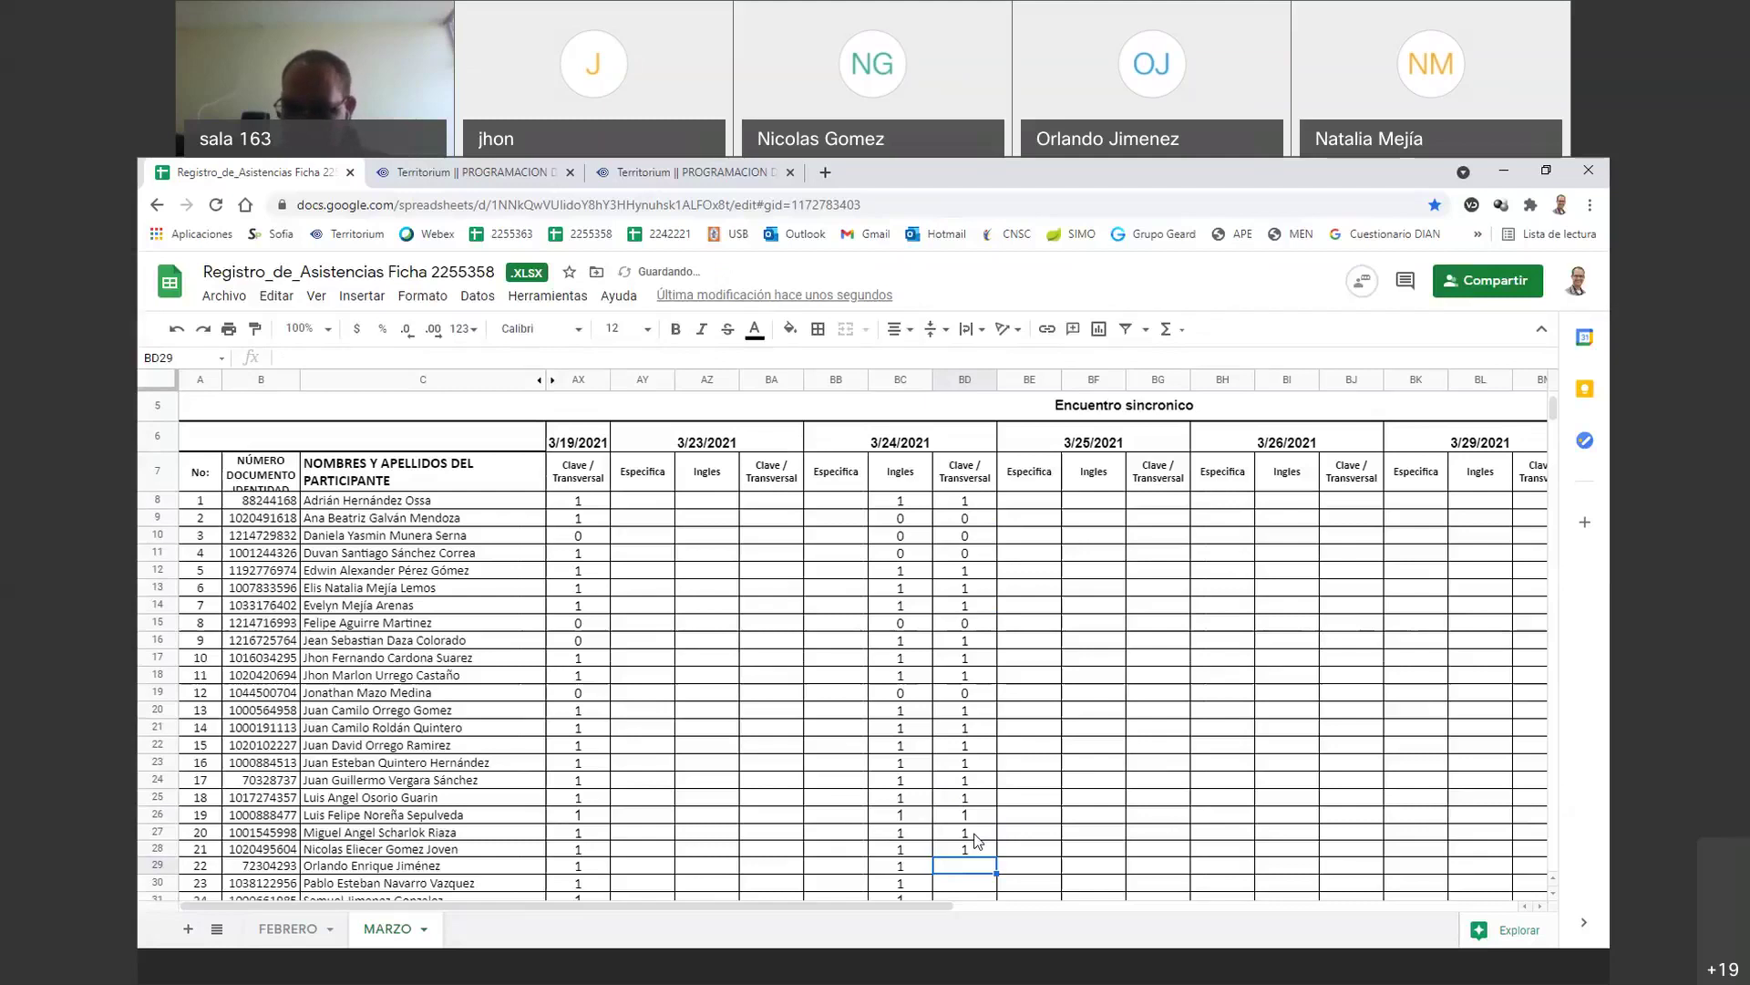
{"action": "type", "text": "1"}
{"action": "key", "text": "Return"}
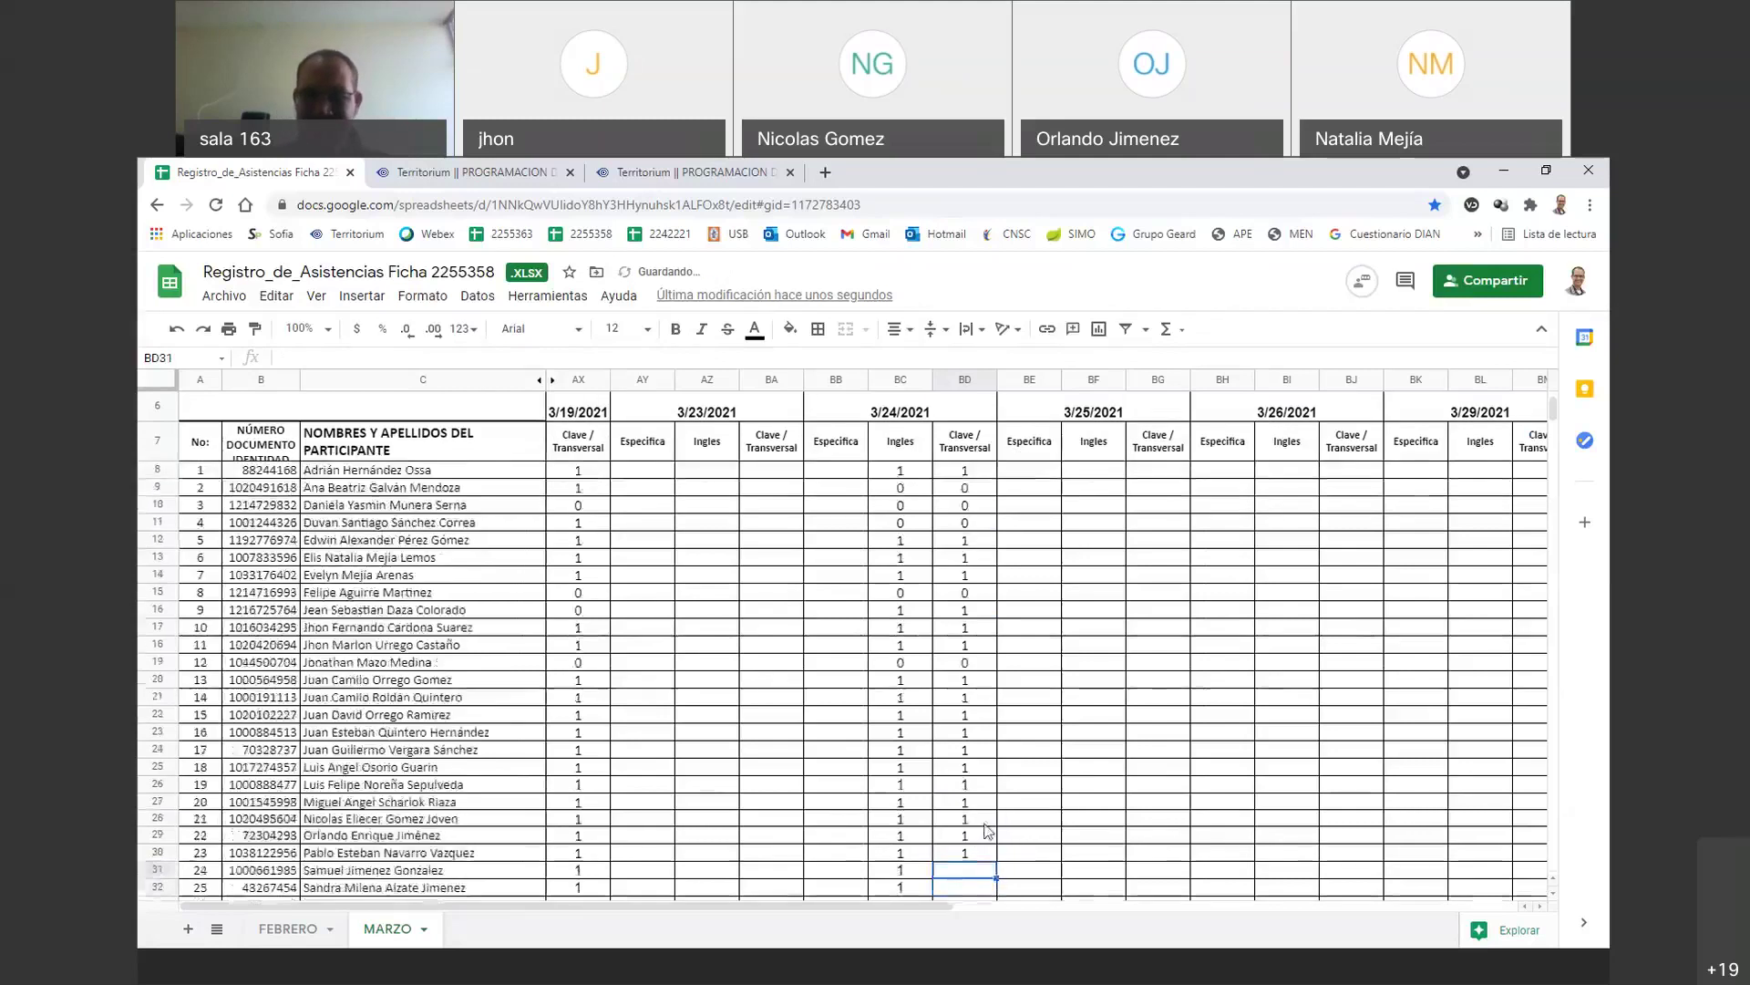
{"action": "type", "text": "1"}
{"action": "key", "text": "Return"}
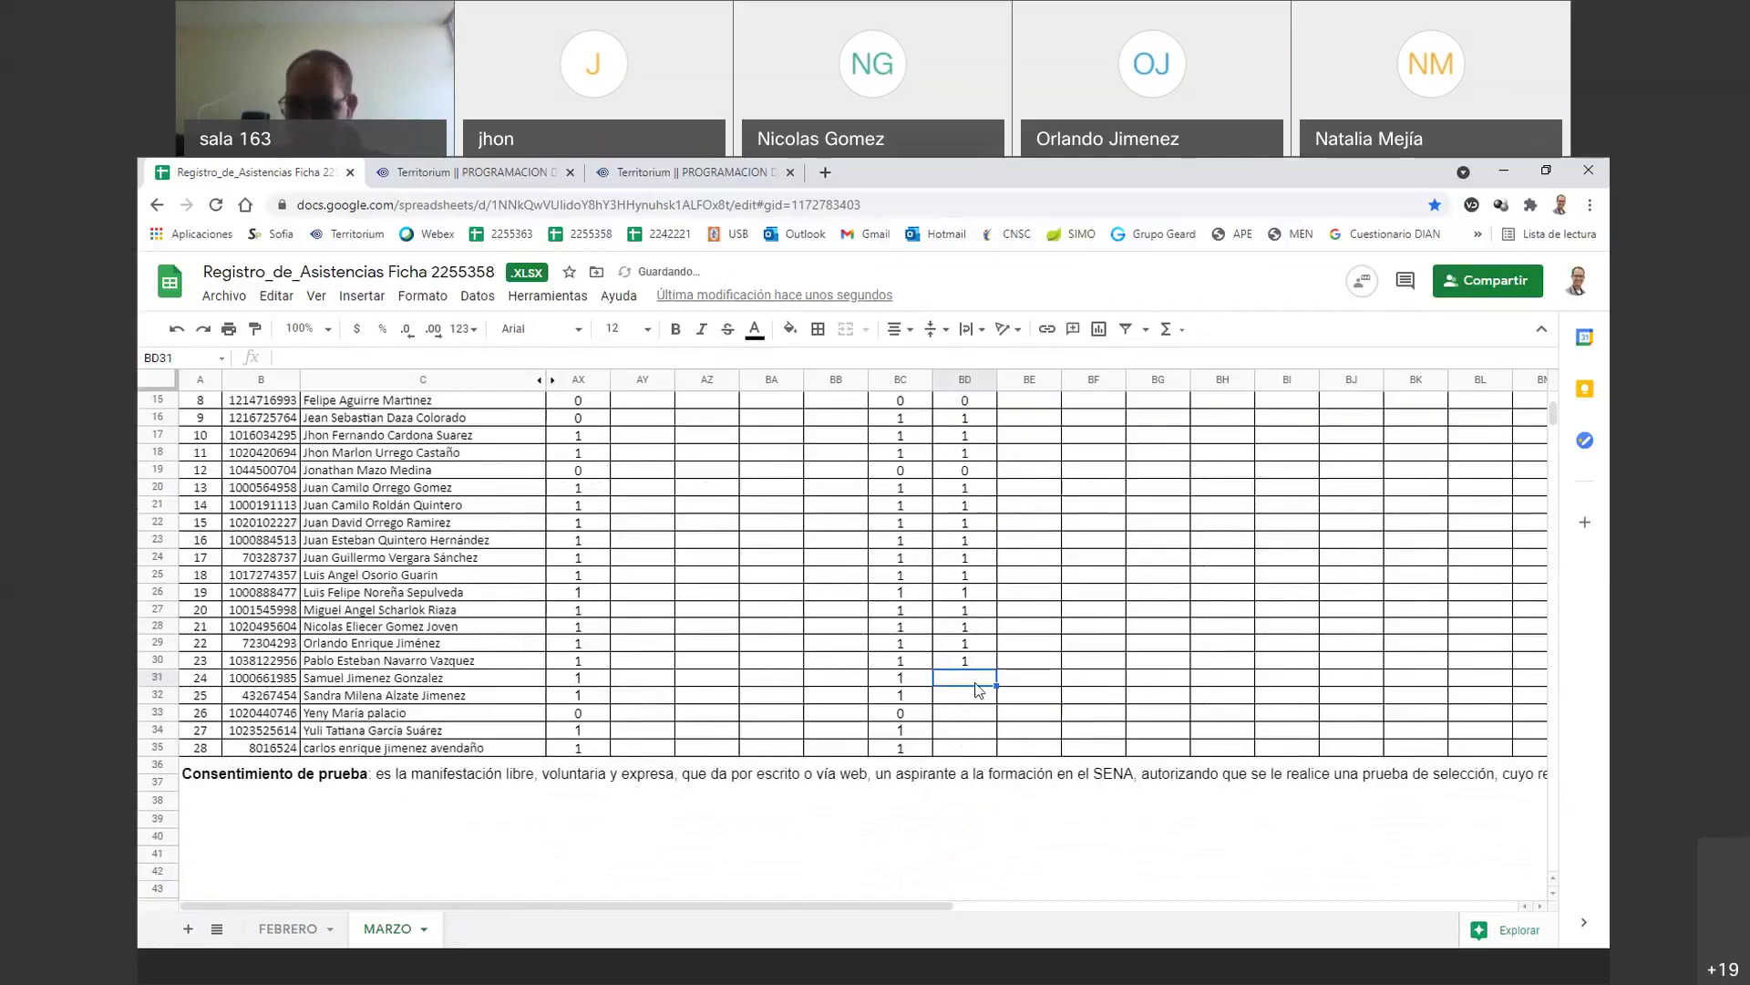
- Record attendance for participants 24 to 28: 1 in BD31 and BD32, 0 in BD33, and 1 in BD34 and BD35
{"action": "type", "text": "1"}
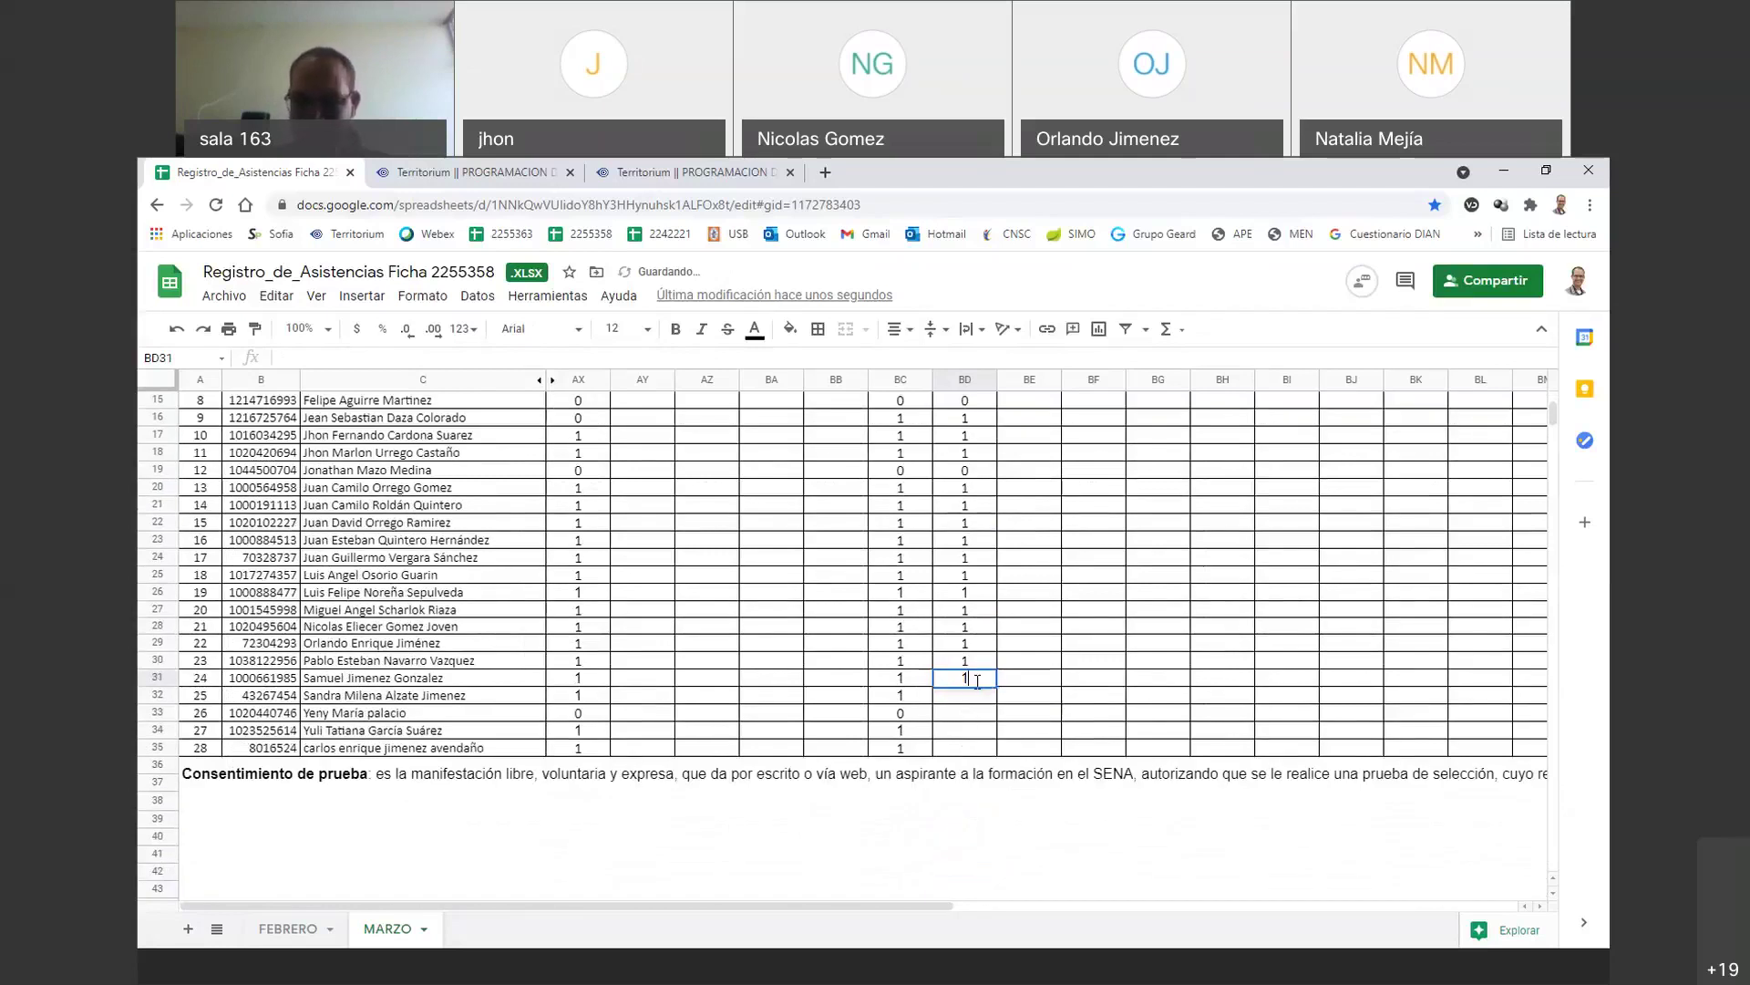
{"action": "key", "text": "Return"}
{"action": "type", "text": "1"}
{"action": "key", "text": "Return"}
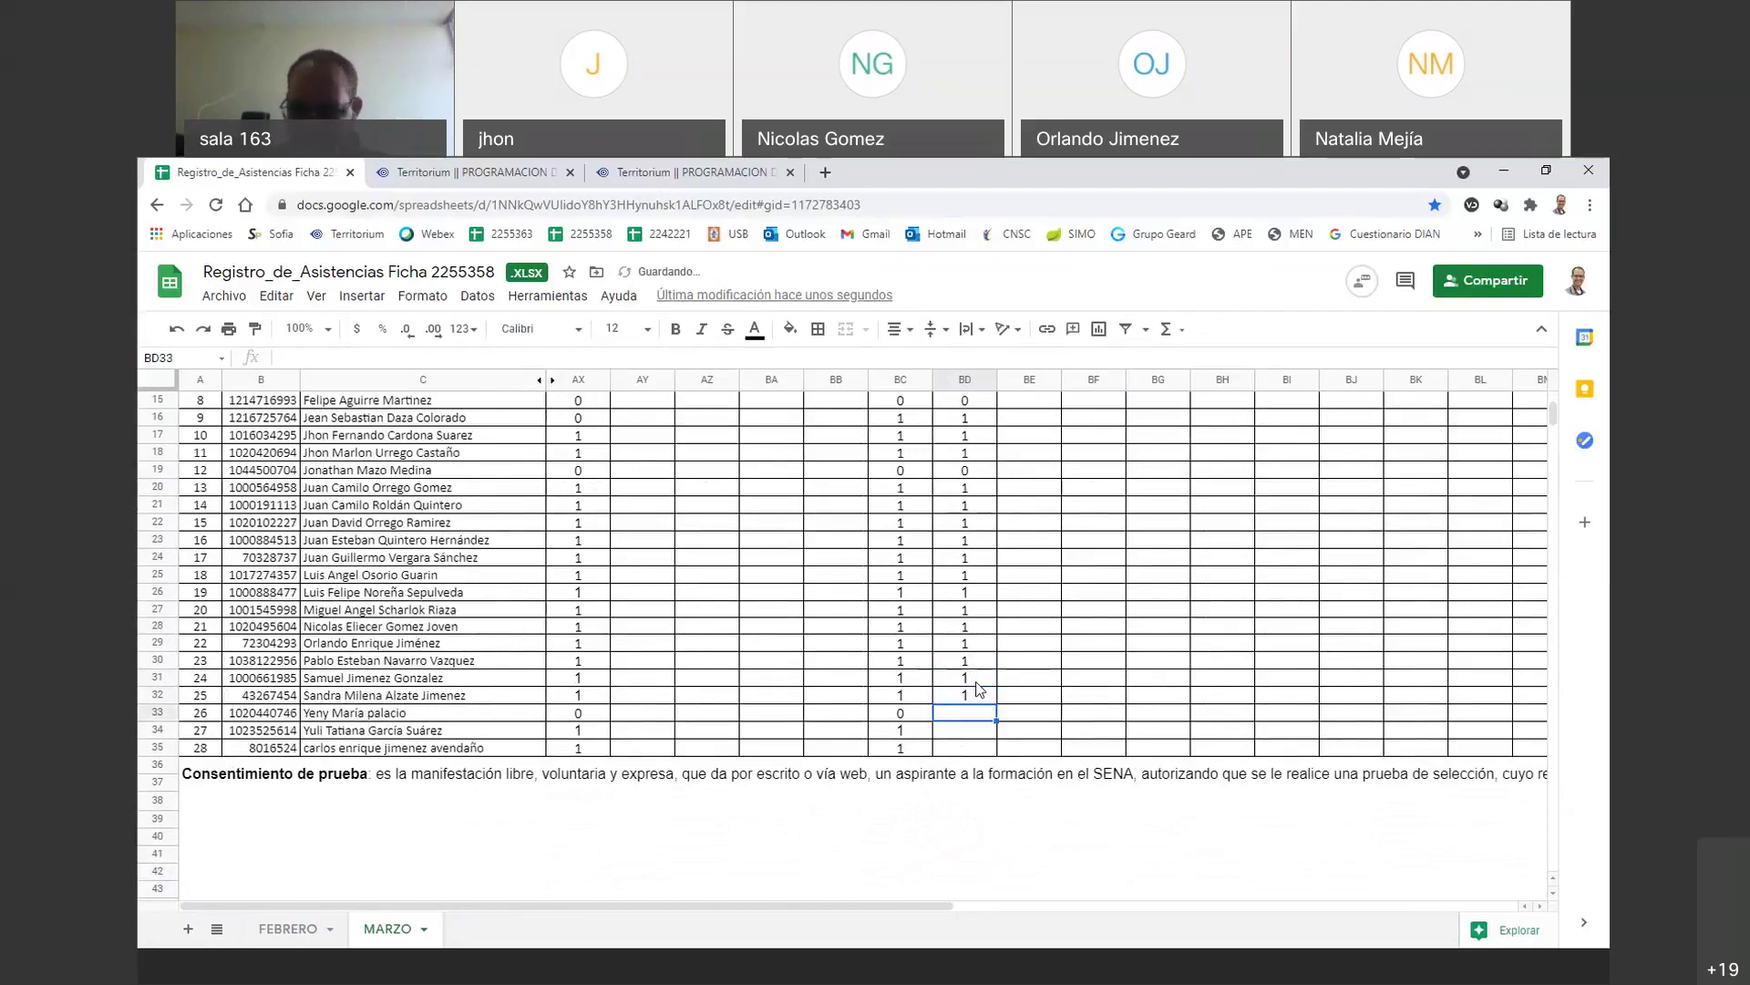
{"action": "type", "text": "0"}
{"action": "key", "text": "Return"}
{"action": "type", "text": "1"}
{"action": "key", "text": "Return"}
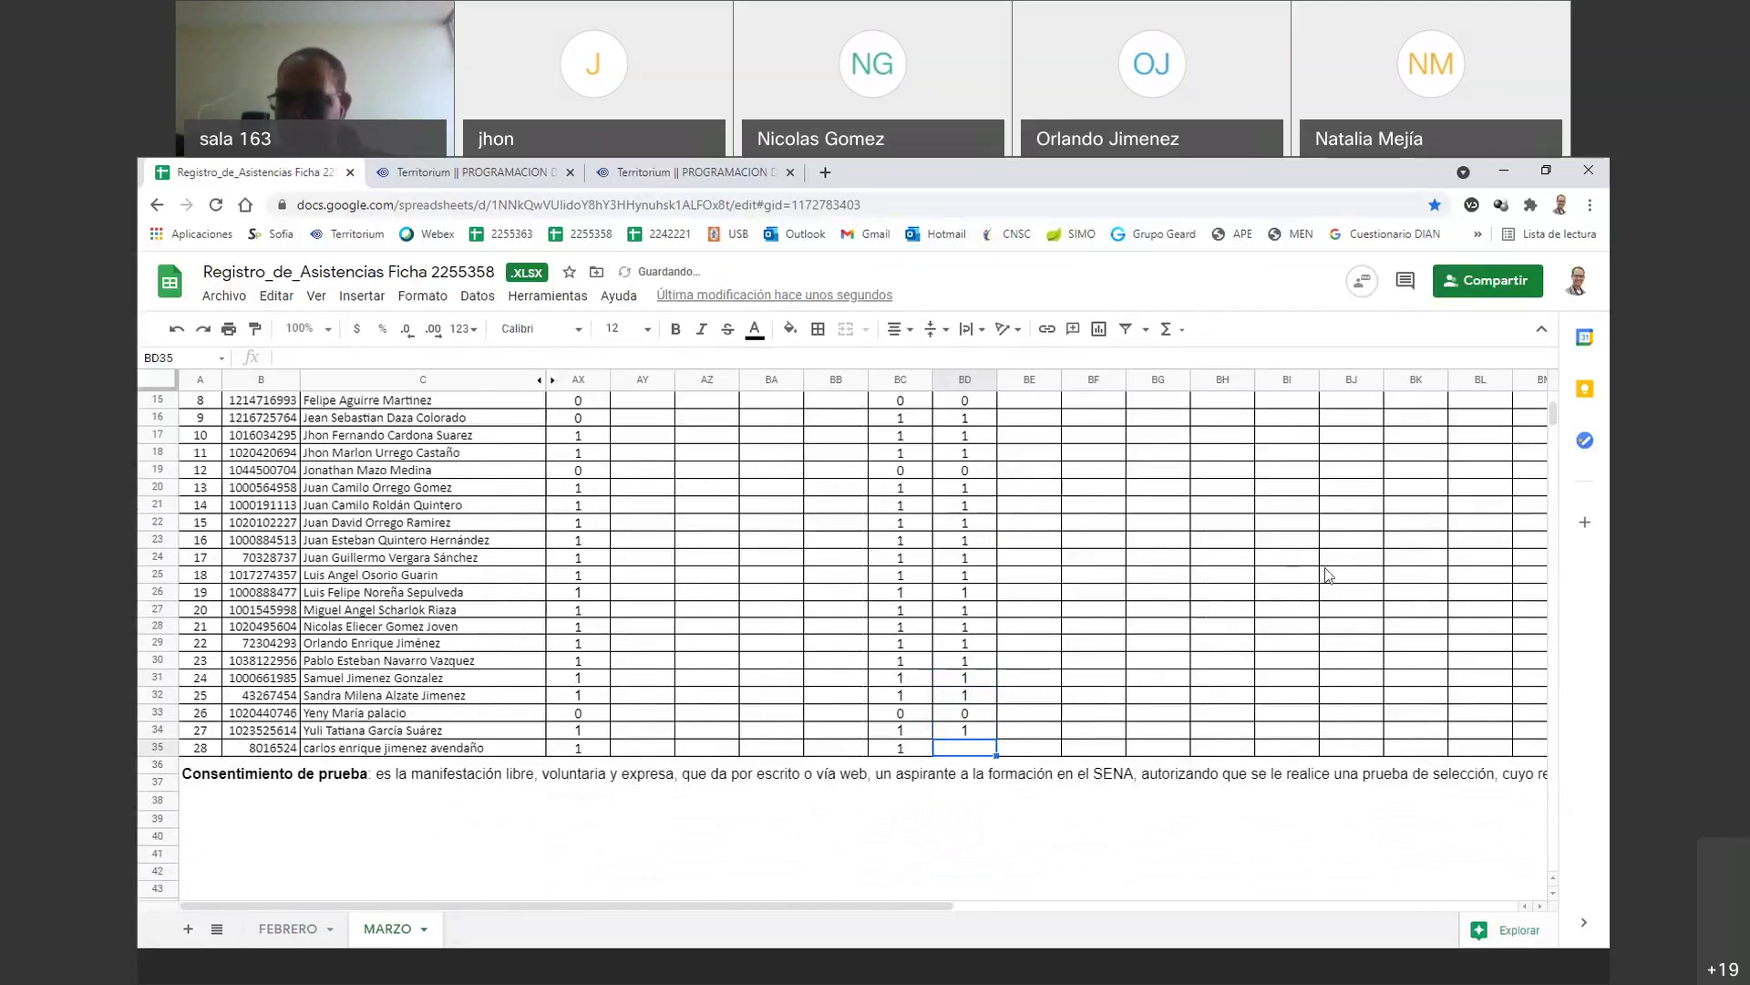
{"action": "type", "text": "1"}
{"action": "left_click", "coordinate": [964, 661]}
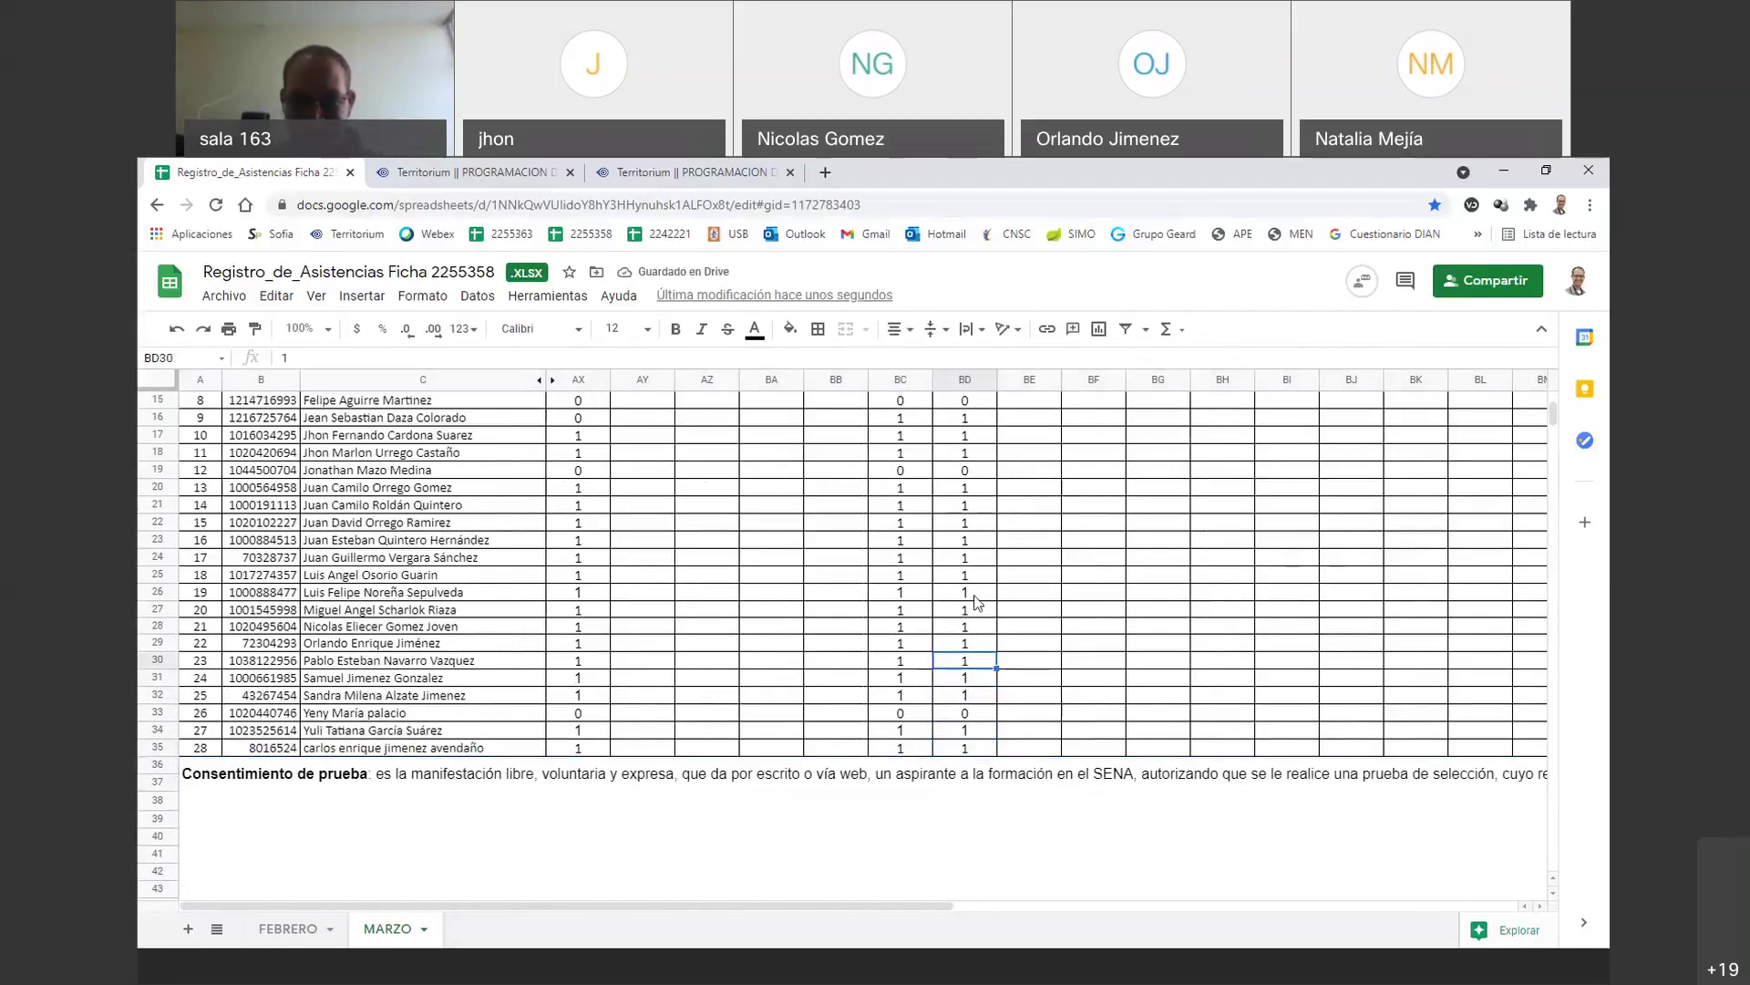
- Change the 3/24/2021 Clave / Transversal attendance of participant 2 in cell BD9 to 2
{"action": "scroll", "coordinate": [976, 599], "scroll_direction": "up", "scroll_amount": 5}
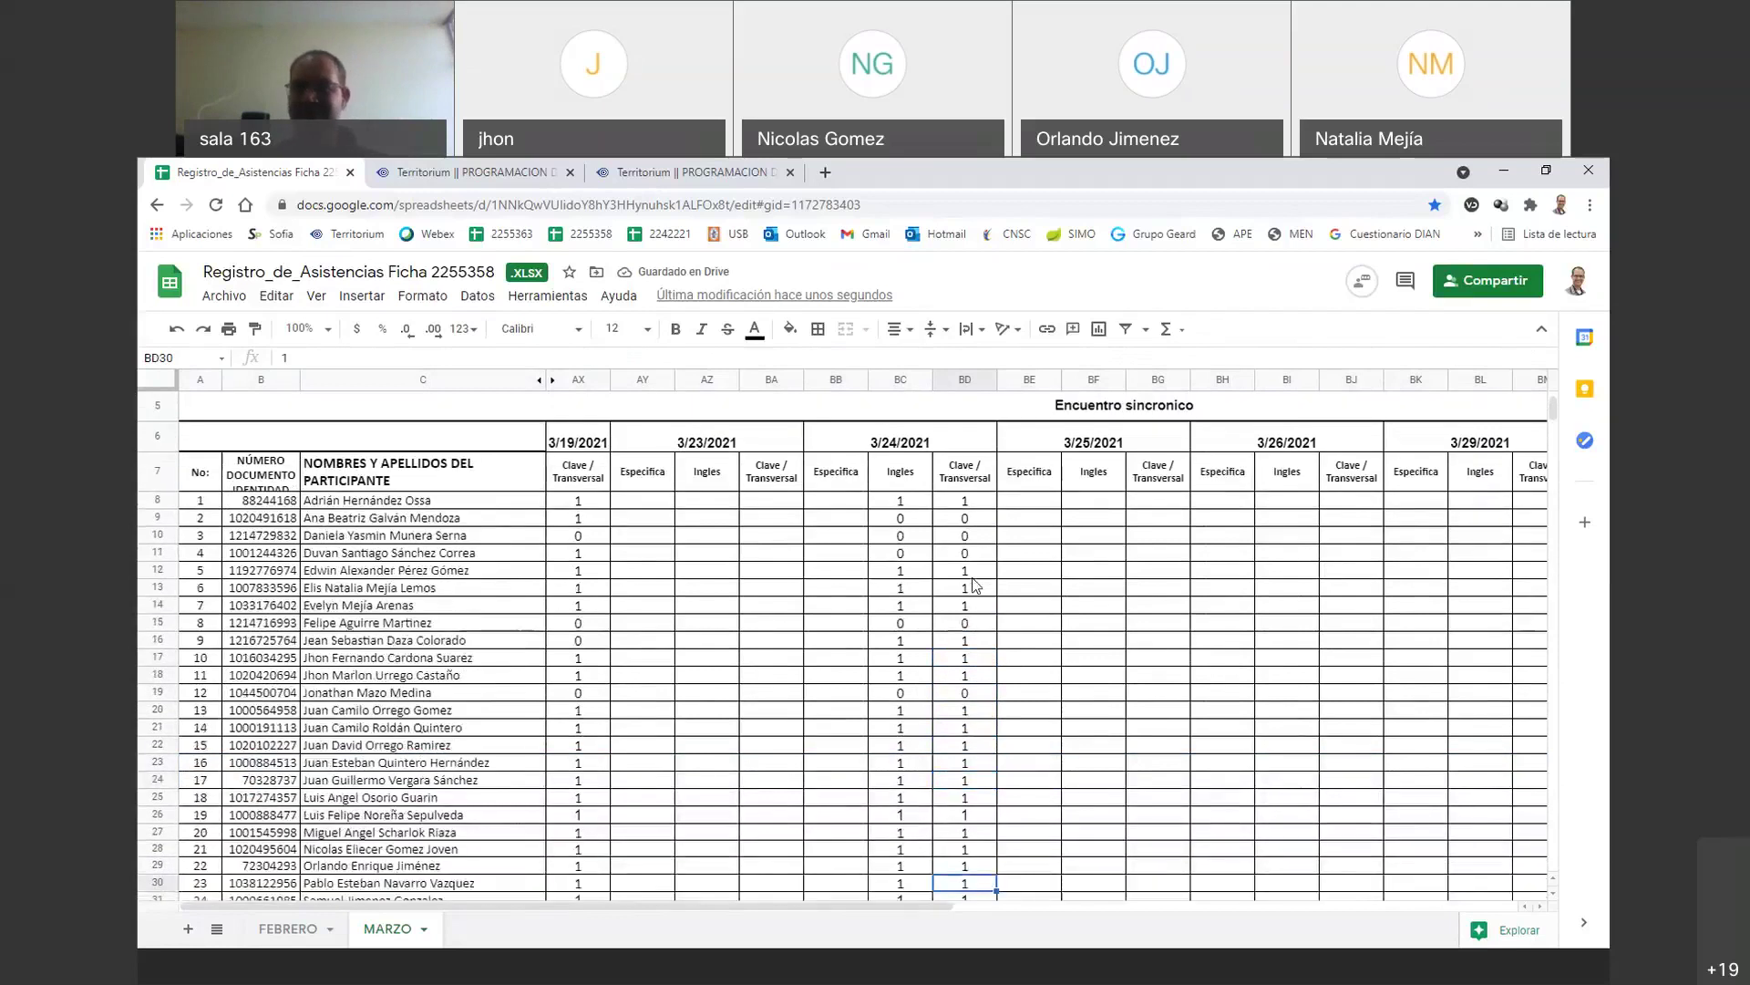
{"action": "scroll", "coordinate": [989, 602], "scroll_direction": "down", "scroll_amount": 3}
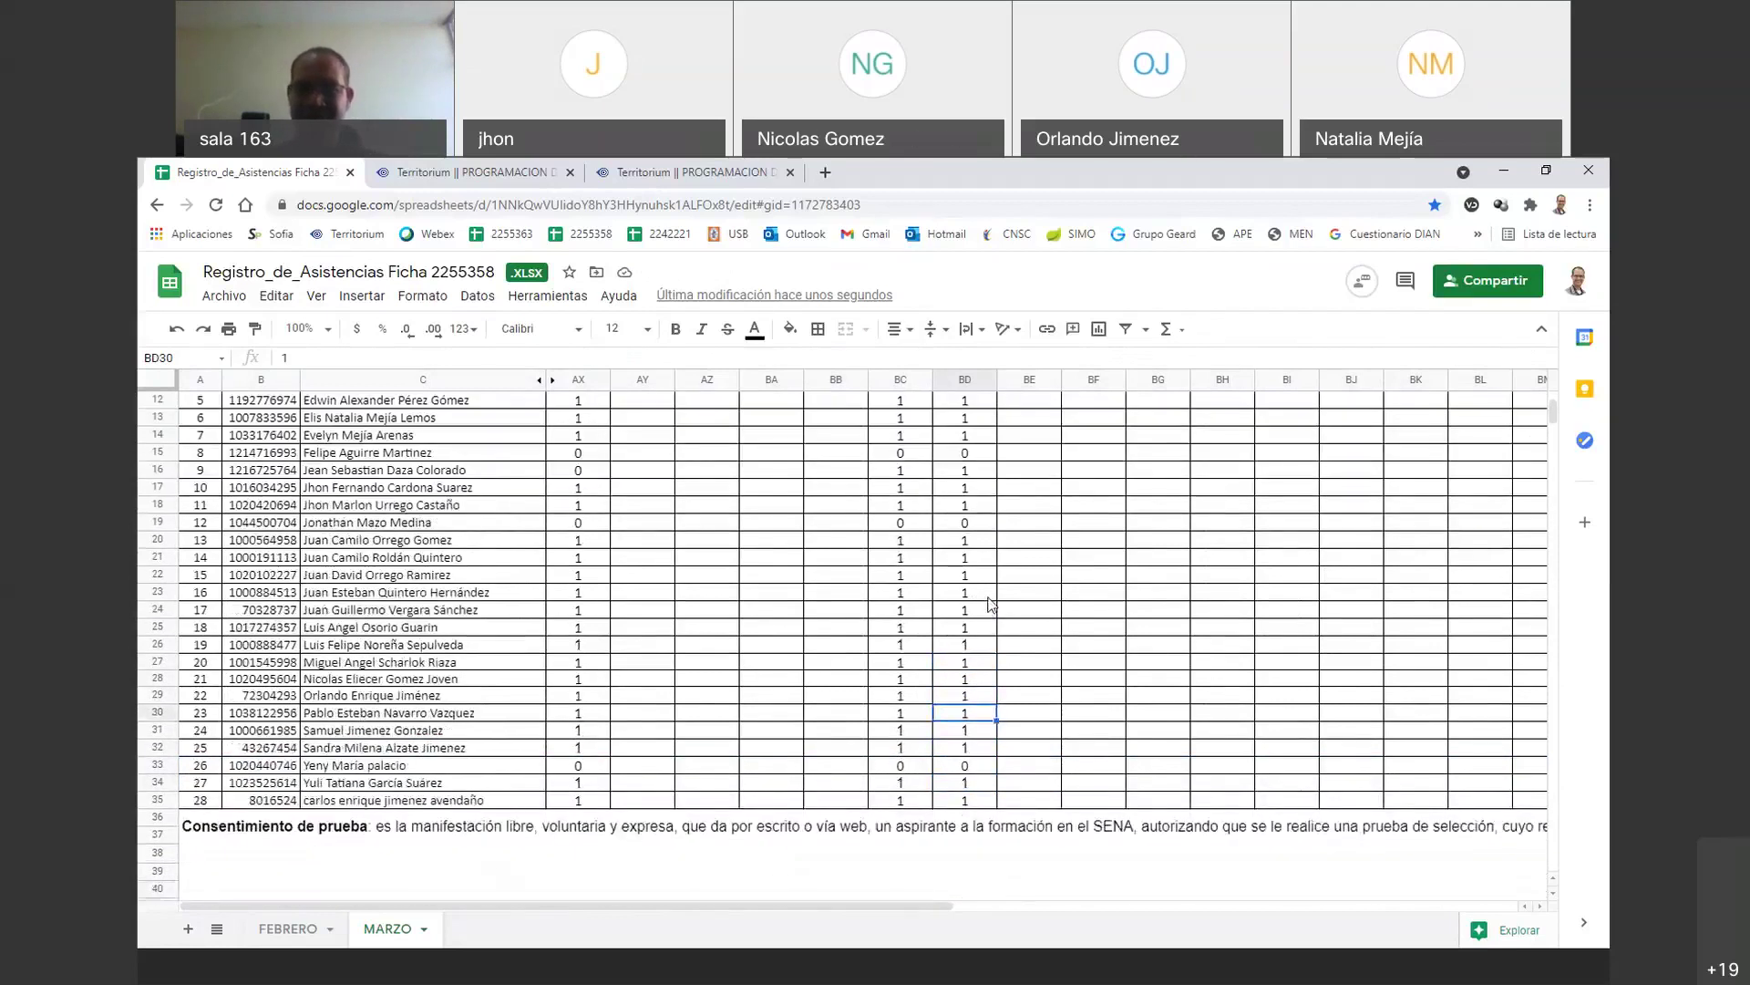
{"action": "scroll", "coordinate": [1002, 598], "scroll_direction": "up", "scroll_amount": 3}
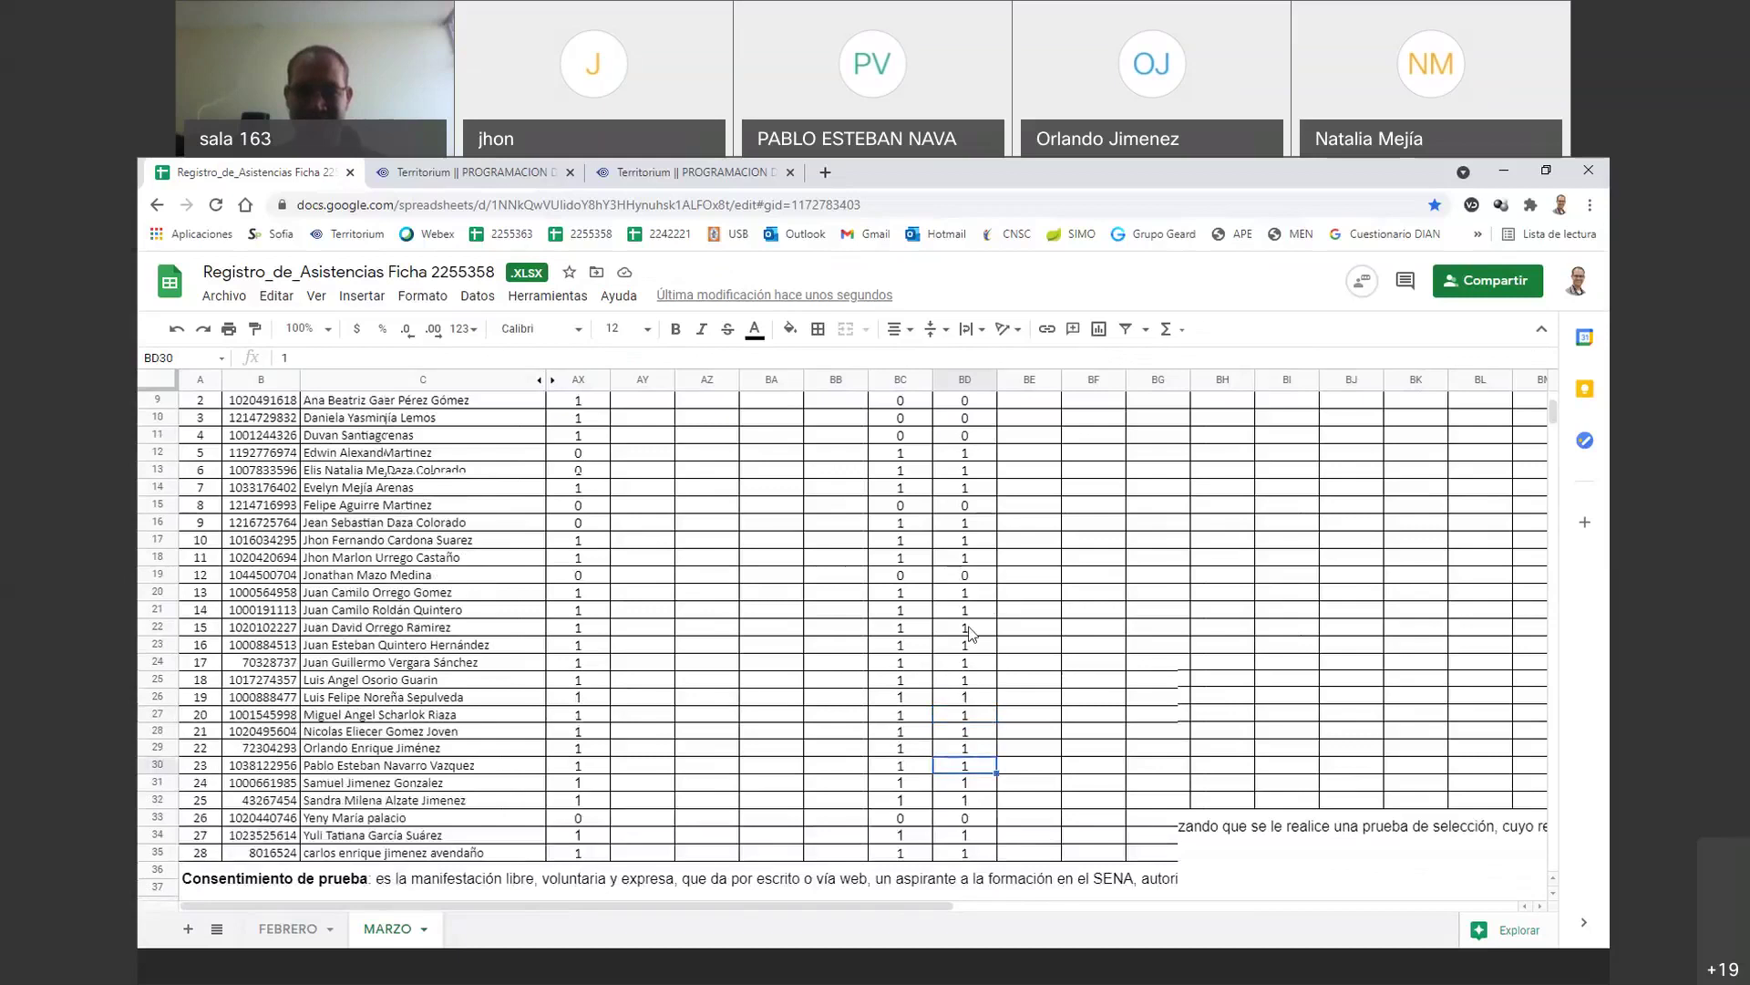
{"action": "left_click", "coordinate": [977, 522]}
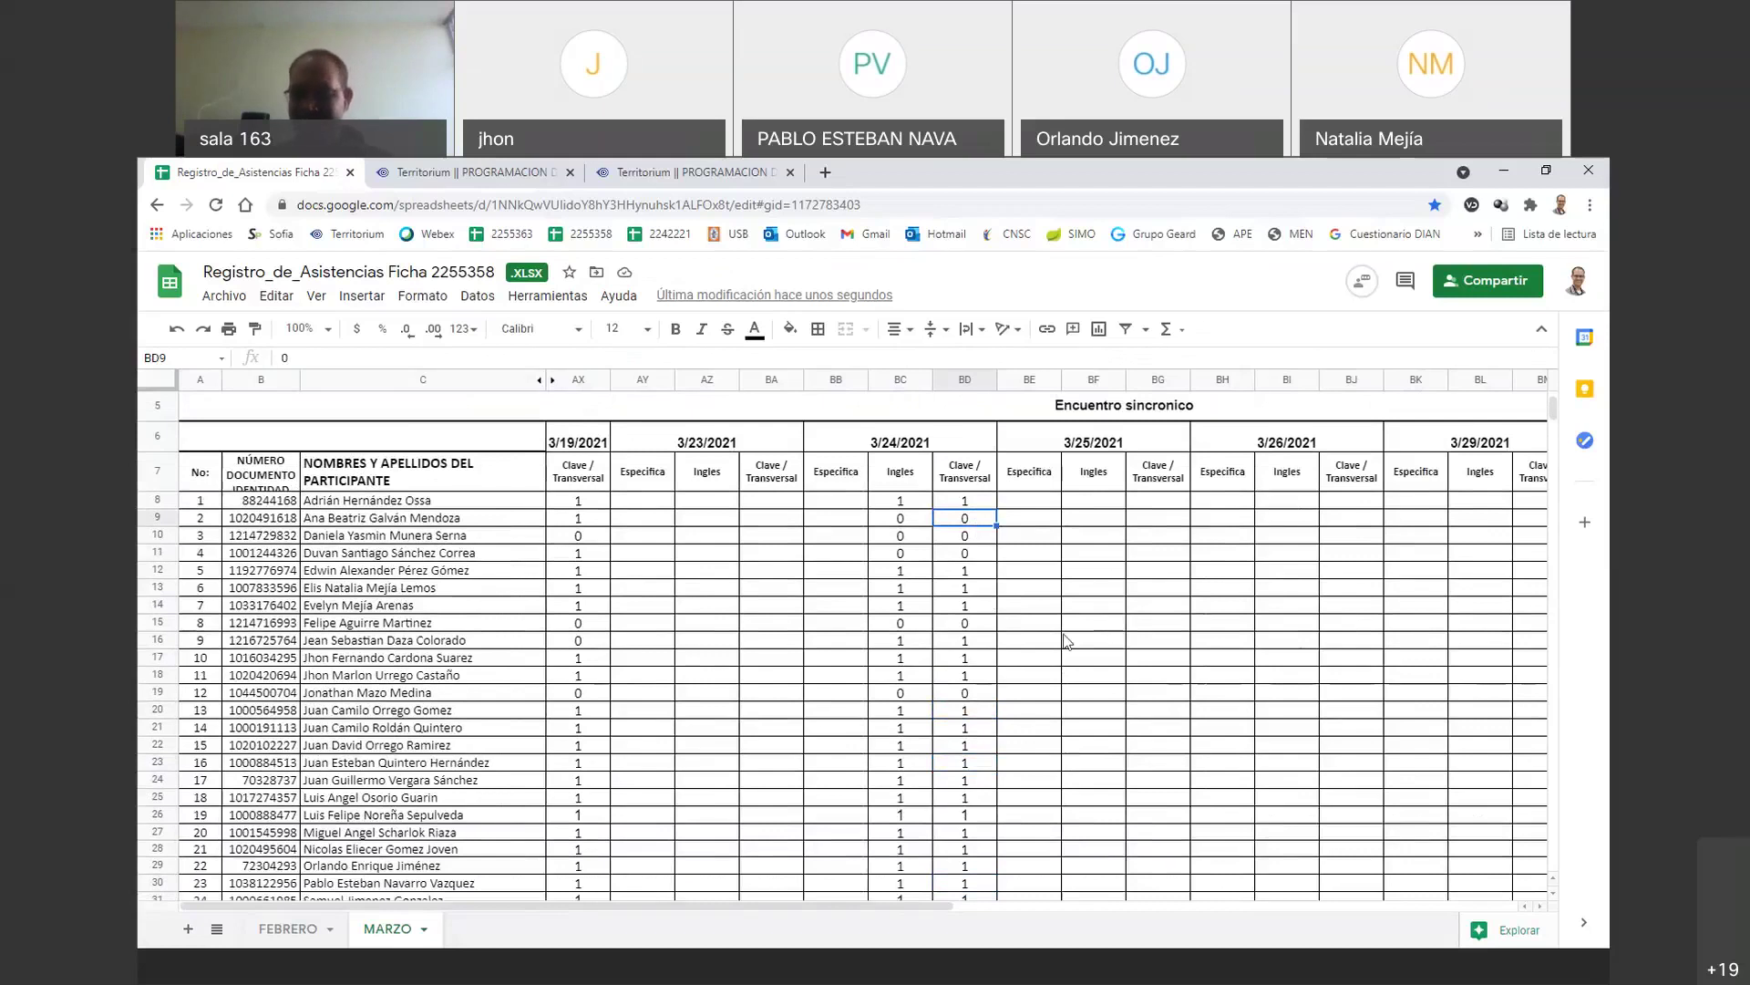
{"action": "type", "text": "2"}
{"action": "key", "text": "Return"}
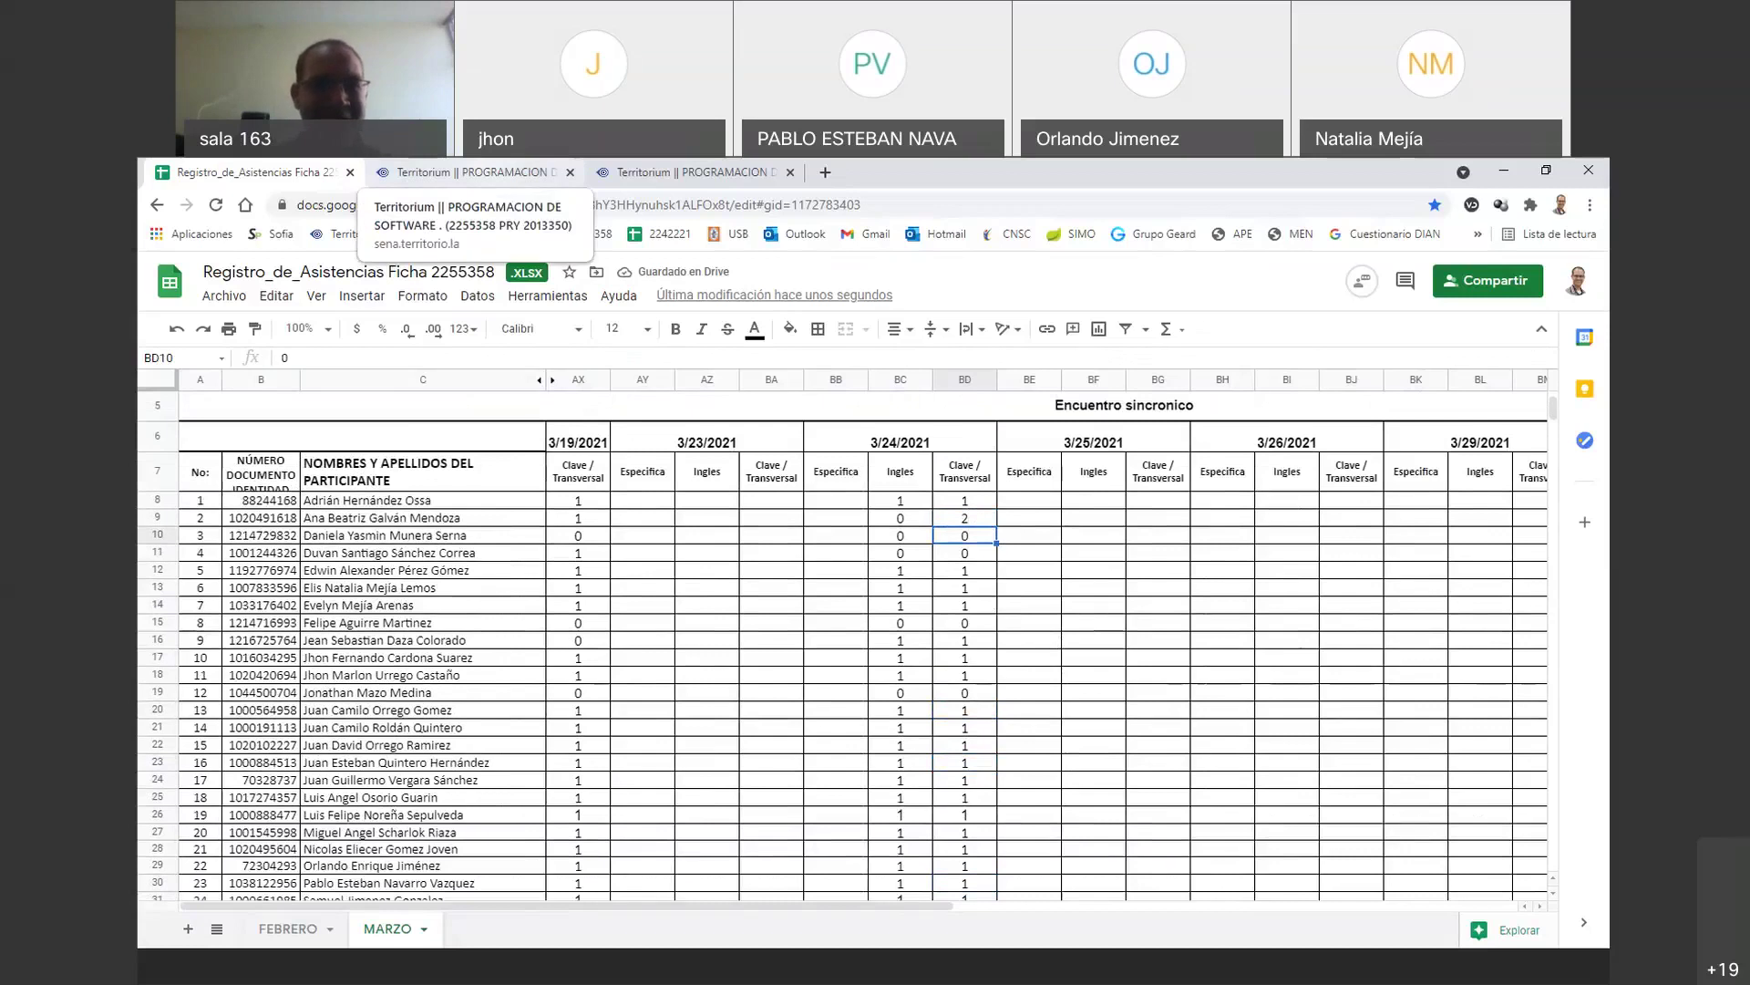
- Switch to the Territorium evaluation page and review every apprentice's grade in Cuestionario RAP 1 - Razonar Cuantitativamente
{"action": "left_click", "coordinate": [469, 171]}
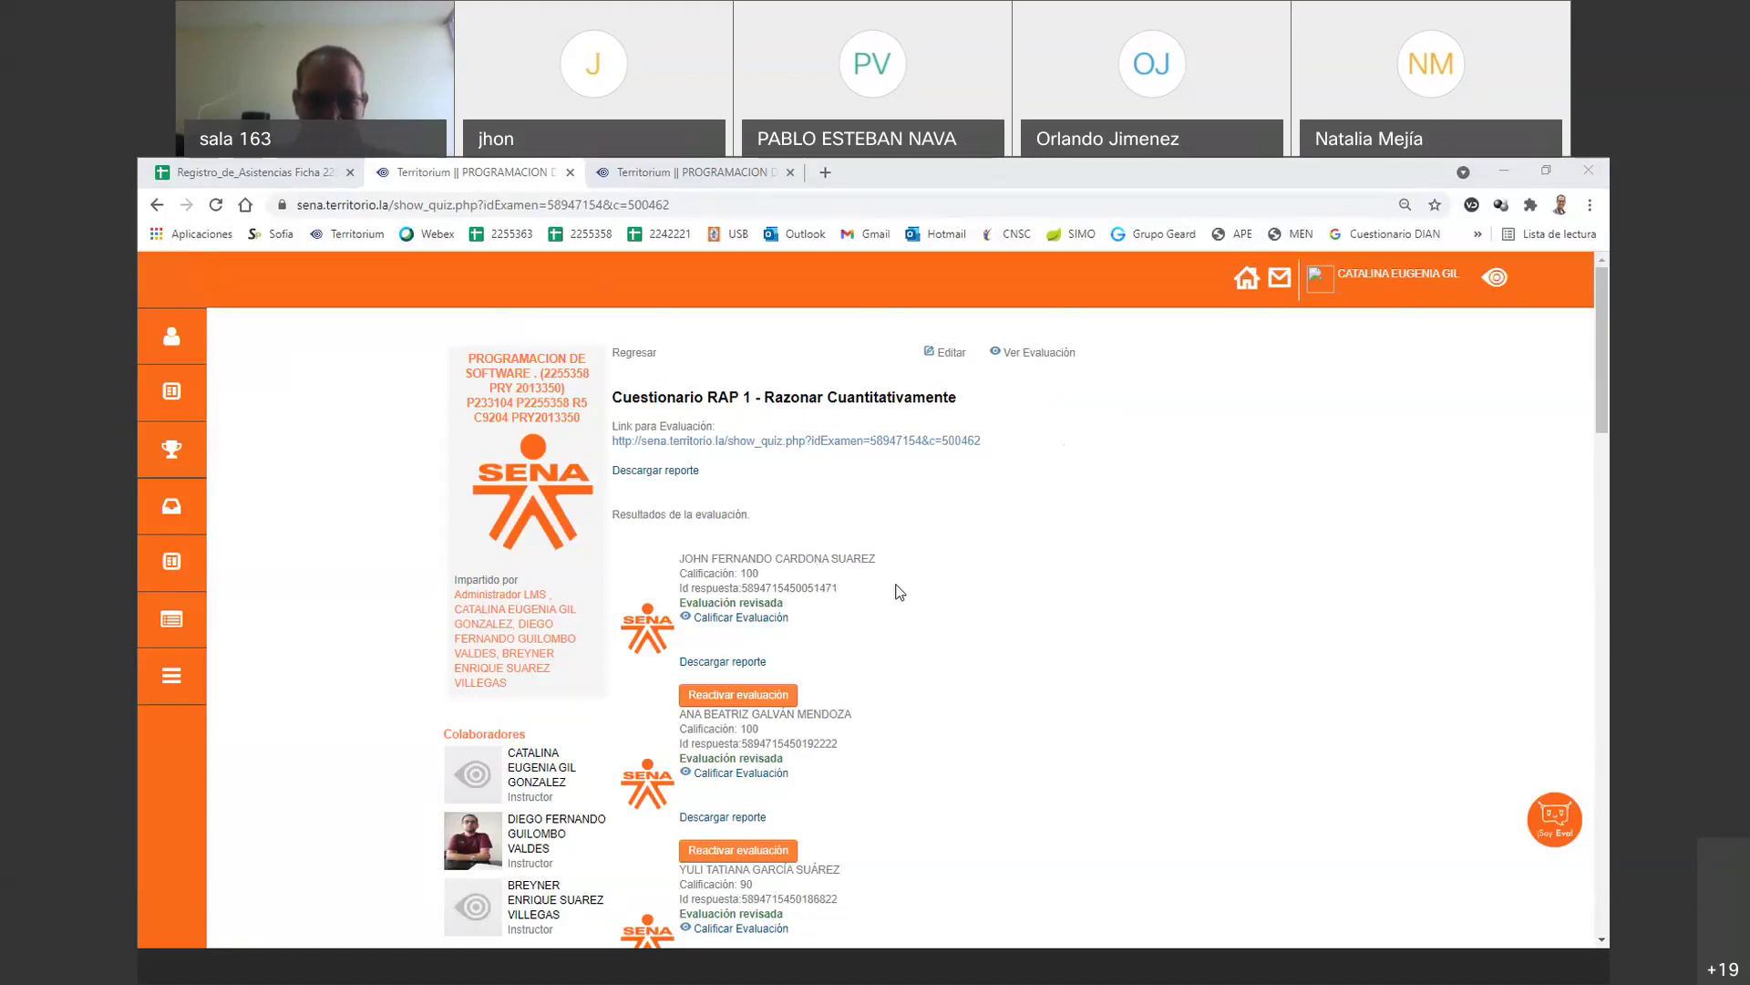
{"action": "scroll", "coordinate": [891, 602], "scroll_direction": "down", "scroll_amount": 4}
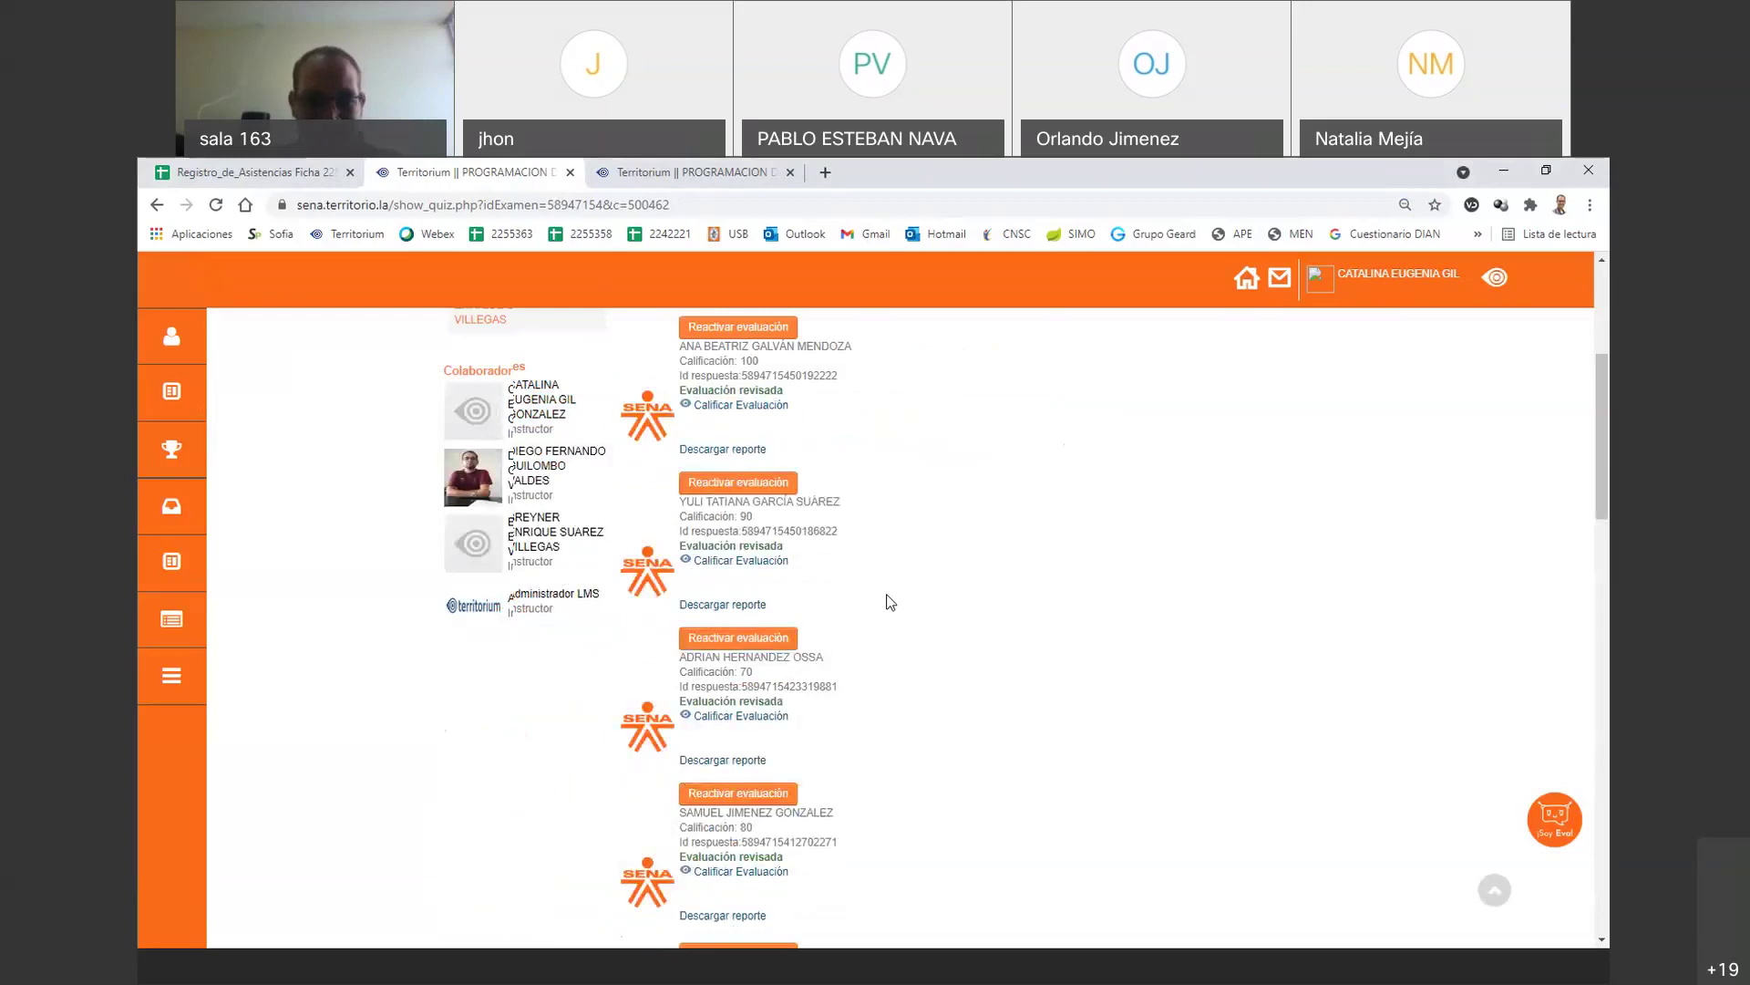
{"action": "scroll", "coordinate": [891, 602], "scroll_direction": "down", "scroll_amount": 1}
{"action": "scroll", "coordinate": [891, 602], "scroll_direction": "down", "scroll_amount": 2}
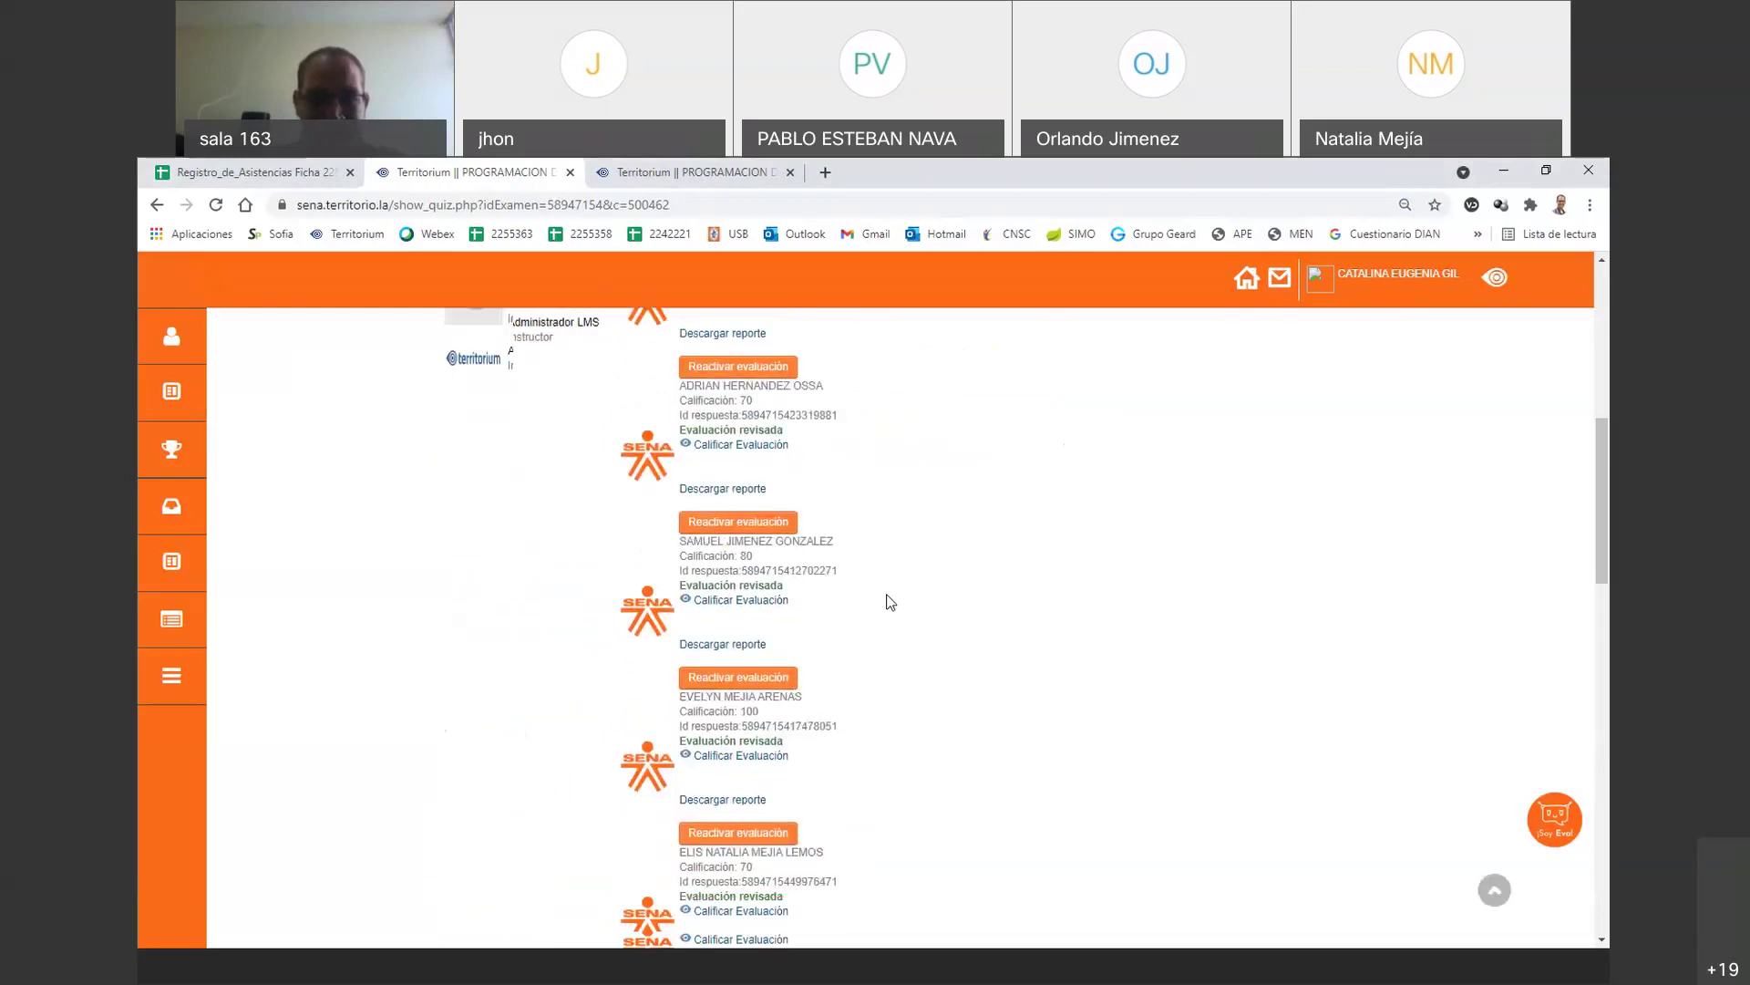
{"action": "scroll", "coordinate": [891, 602], "scroll_direction": "down", "scroll_amount": 2}
{"action": "scroll", "coordinate": [891, 602], "scroll_direction": "down", "scroll_amount": 2}
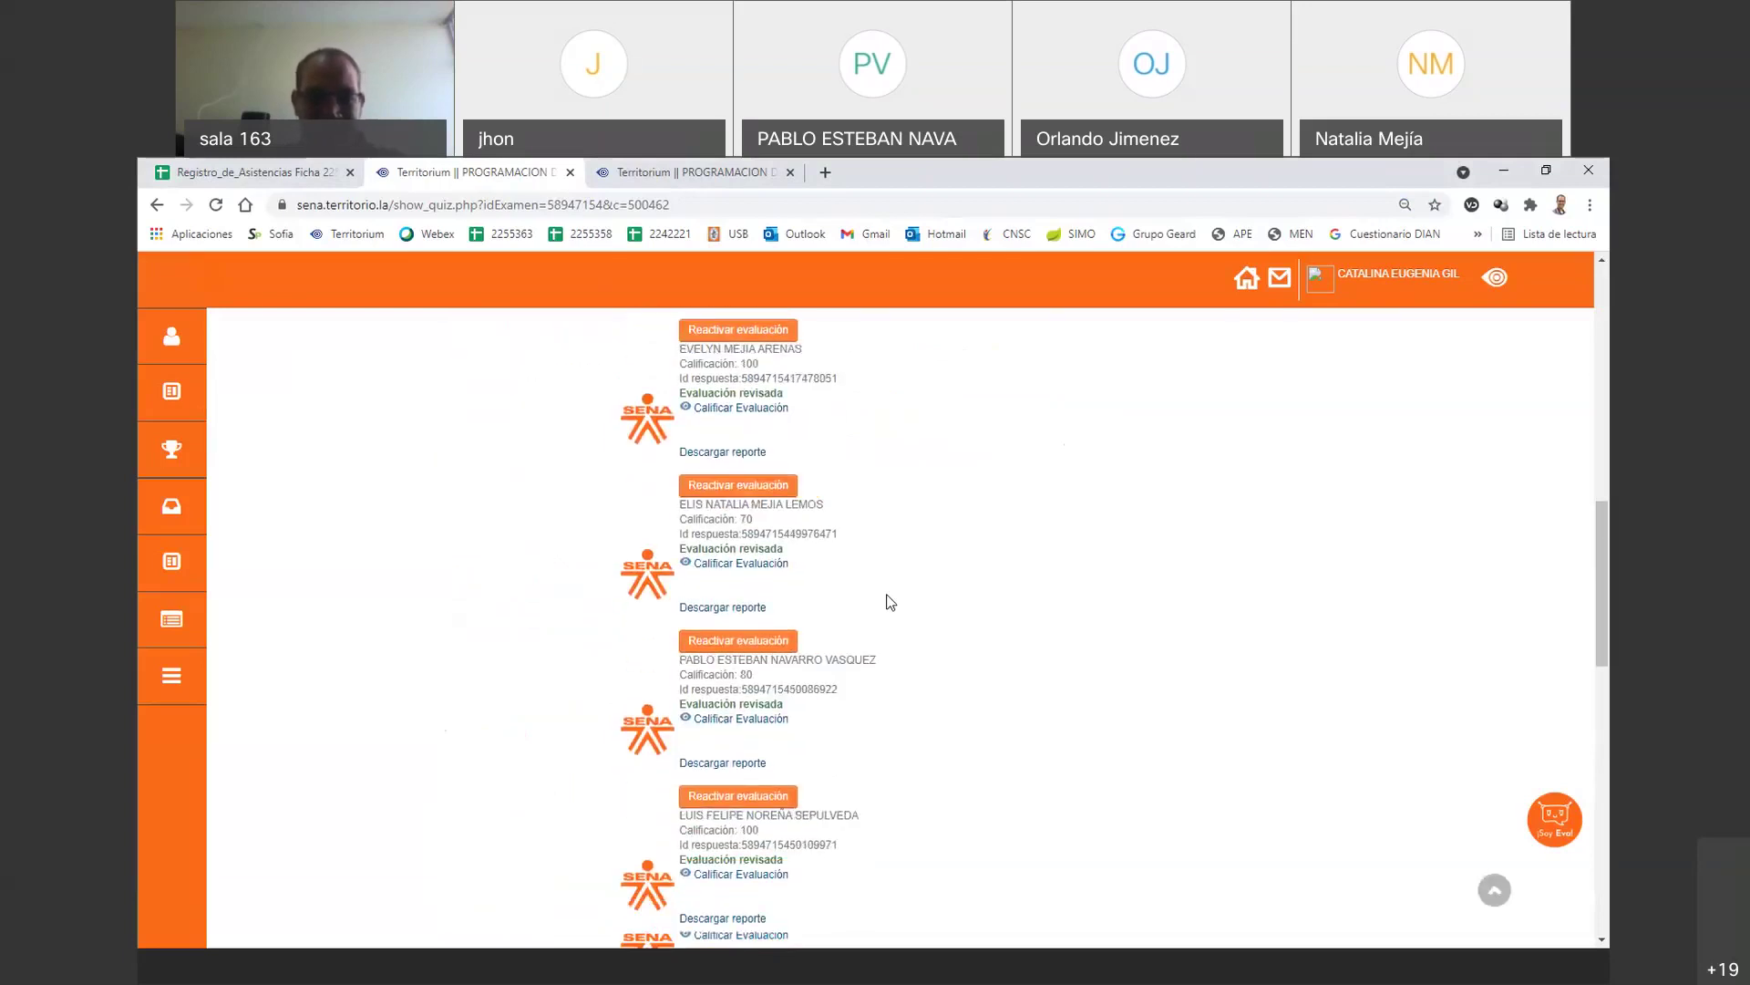
{"action": "scroll", "coordinate": [891, 602], "scroll_direction": "down", "scroll_amount": 1}
{"action": "scroll", "coordinate": [891, 602], "scroll_direction": "down", "scroll_amount": 1}
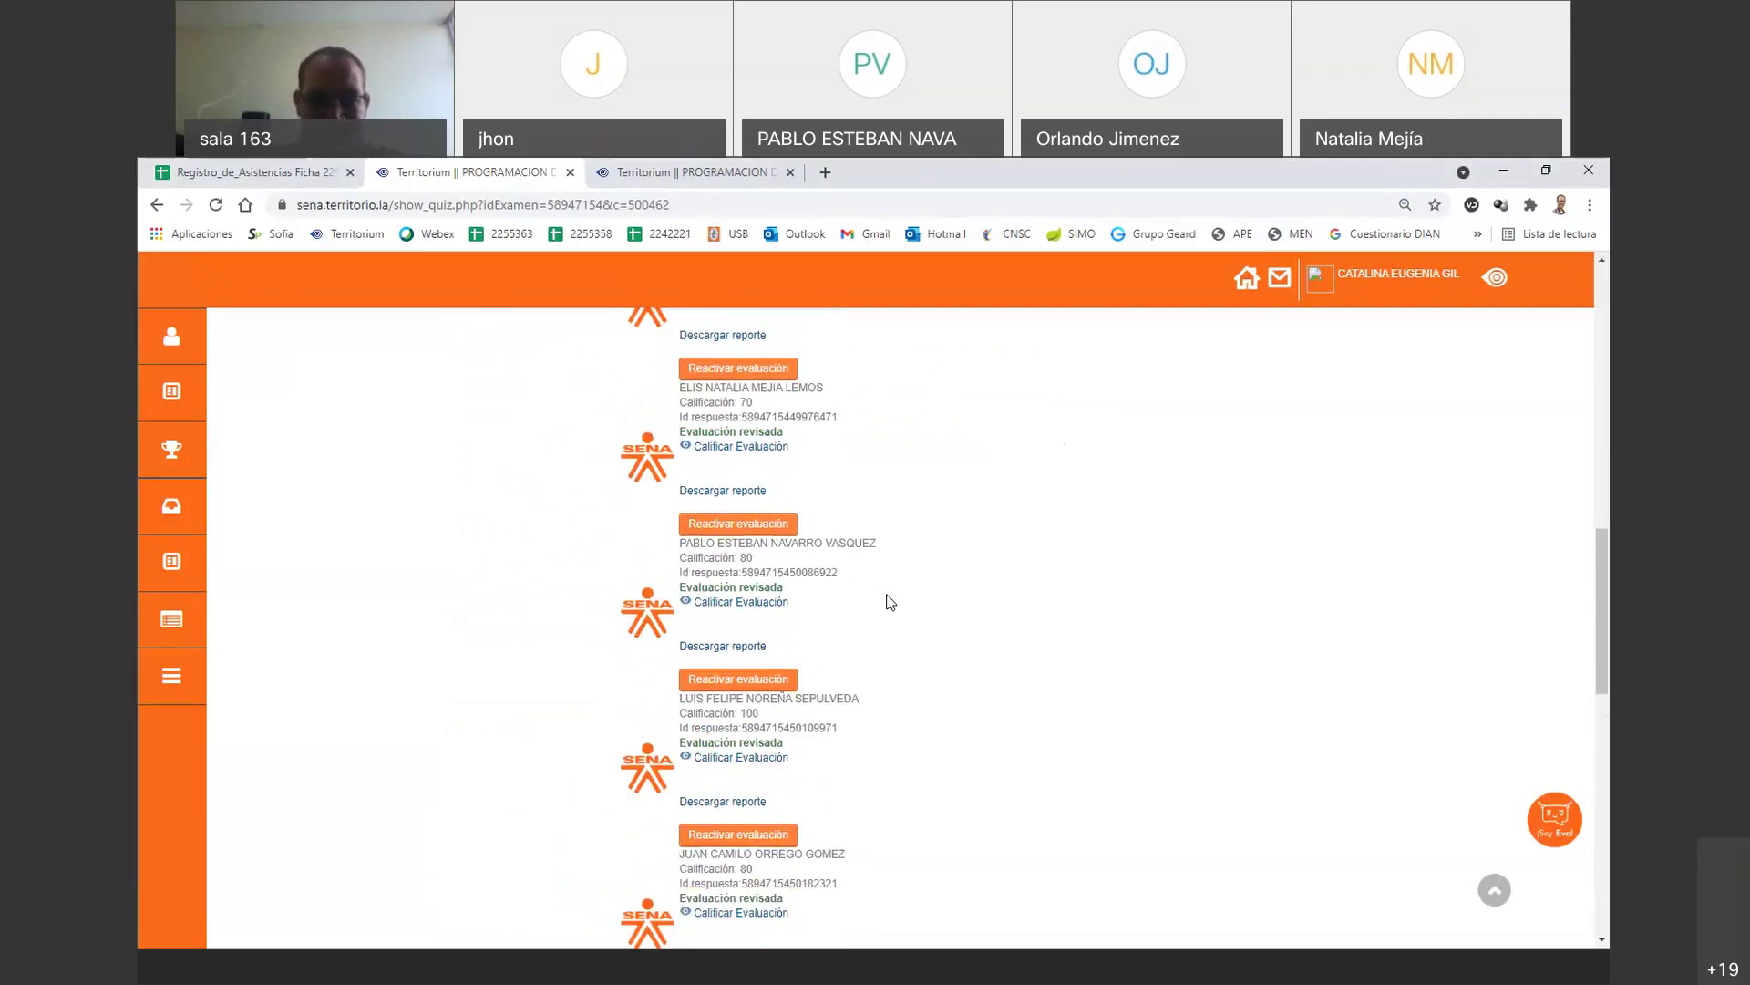
{"action": "scroll", "coordinate": [891, 602], "scroll_direction": "down", "scroll_amount": 1}
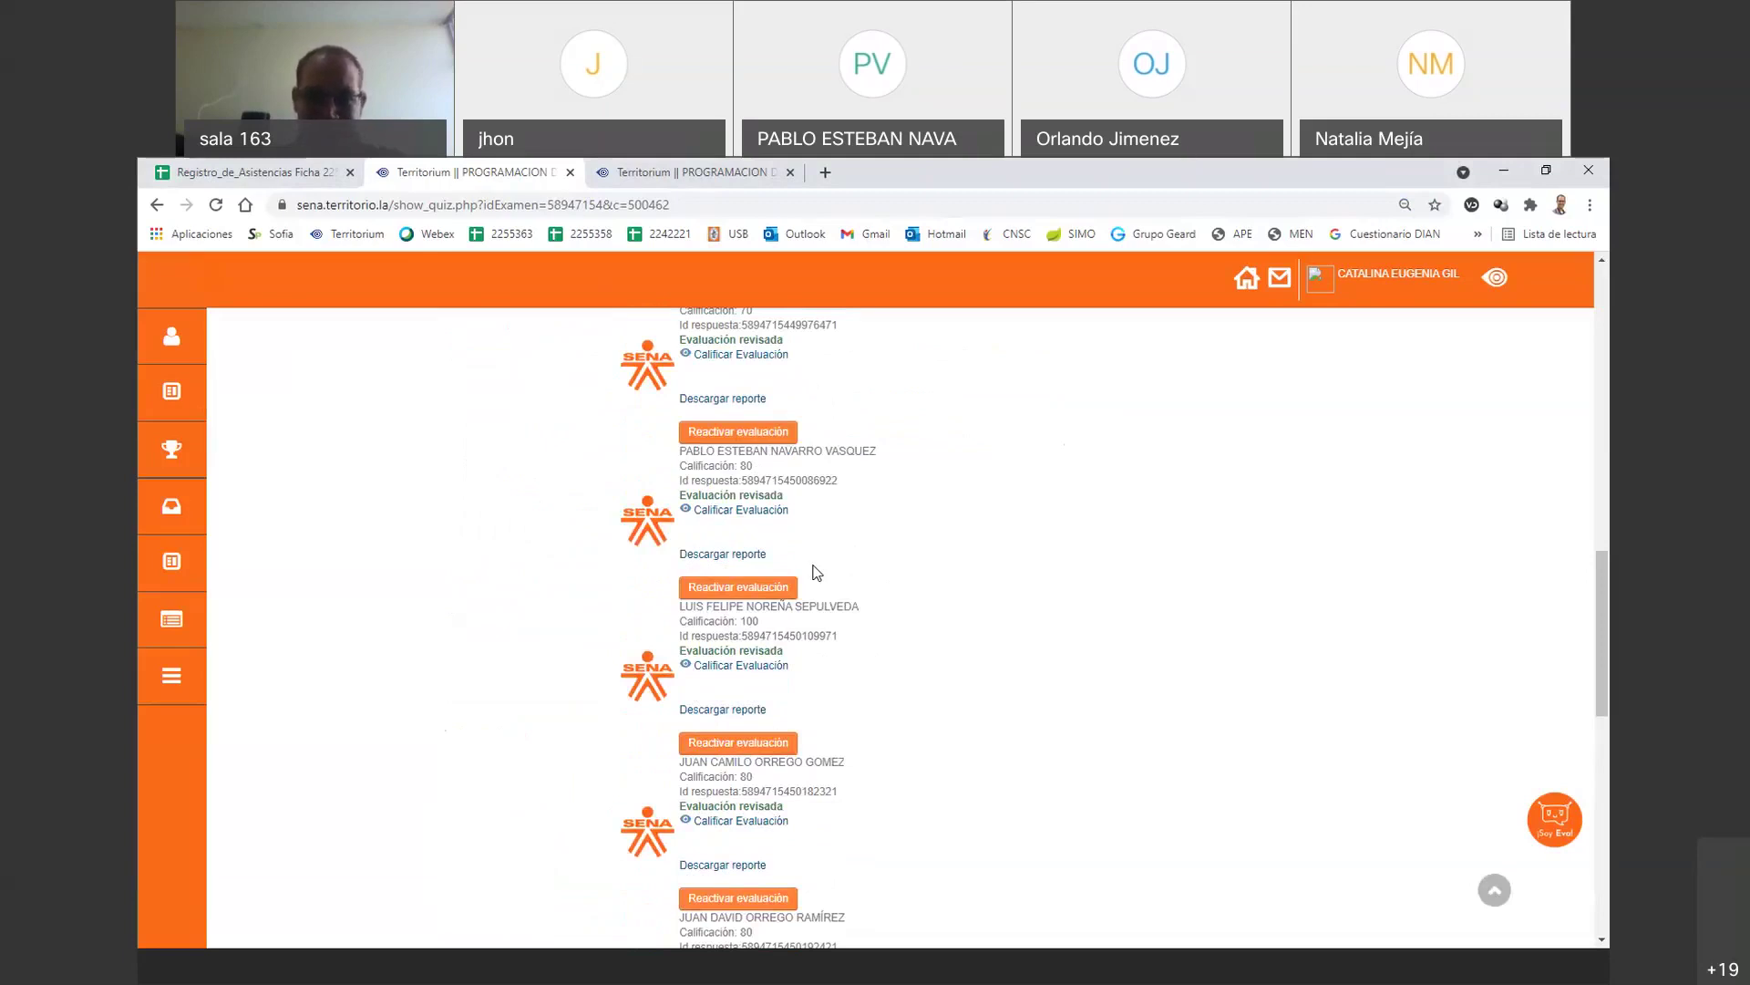
{"action": "scroll", "coordinate": [817, 573], "scroll_direction": "down", "scroll_amount": 1}
{"action": "scroll", "coordinate": [817, 572], "scroll_direction": "down", "scroll_amount": 4}
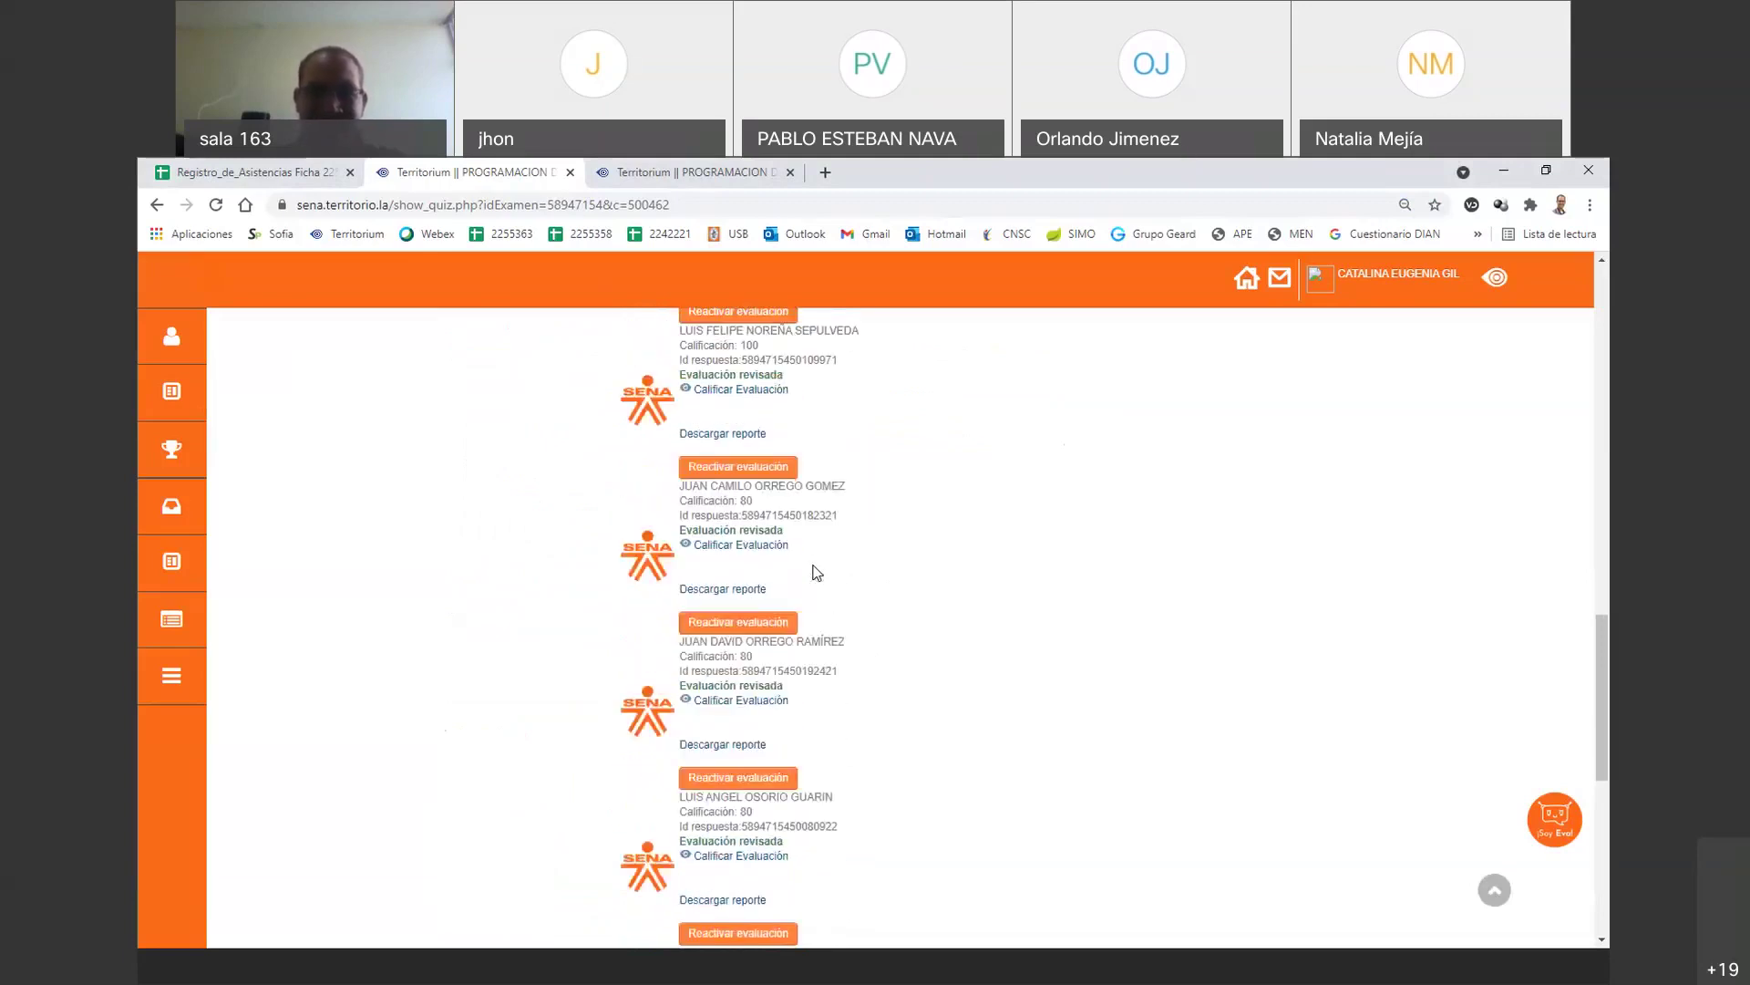
{"action": "scroll", "coordinate": [817, 573], "scroll_direction": "down", "scroll_amount": 2}
{"action": "scroll", "coordinate": [816, 569], "scroll_direction": "down", "scroll_amount": 2}
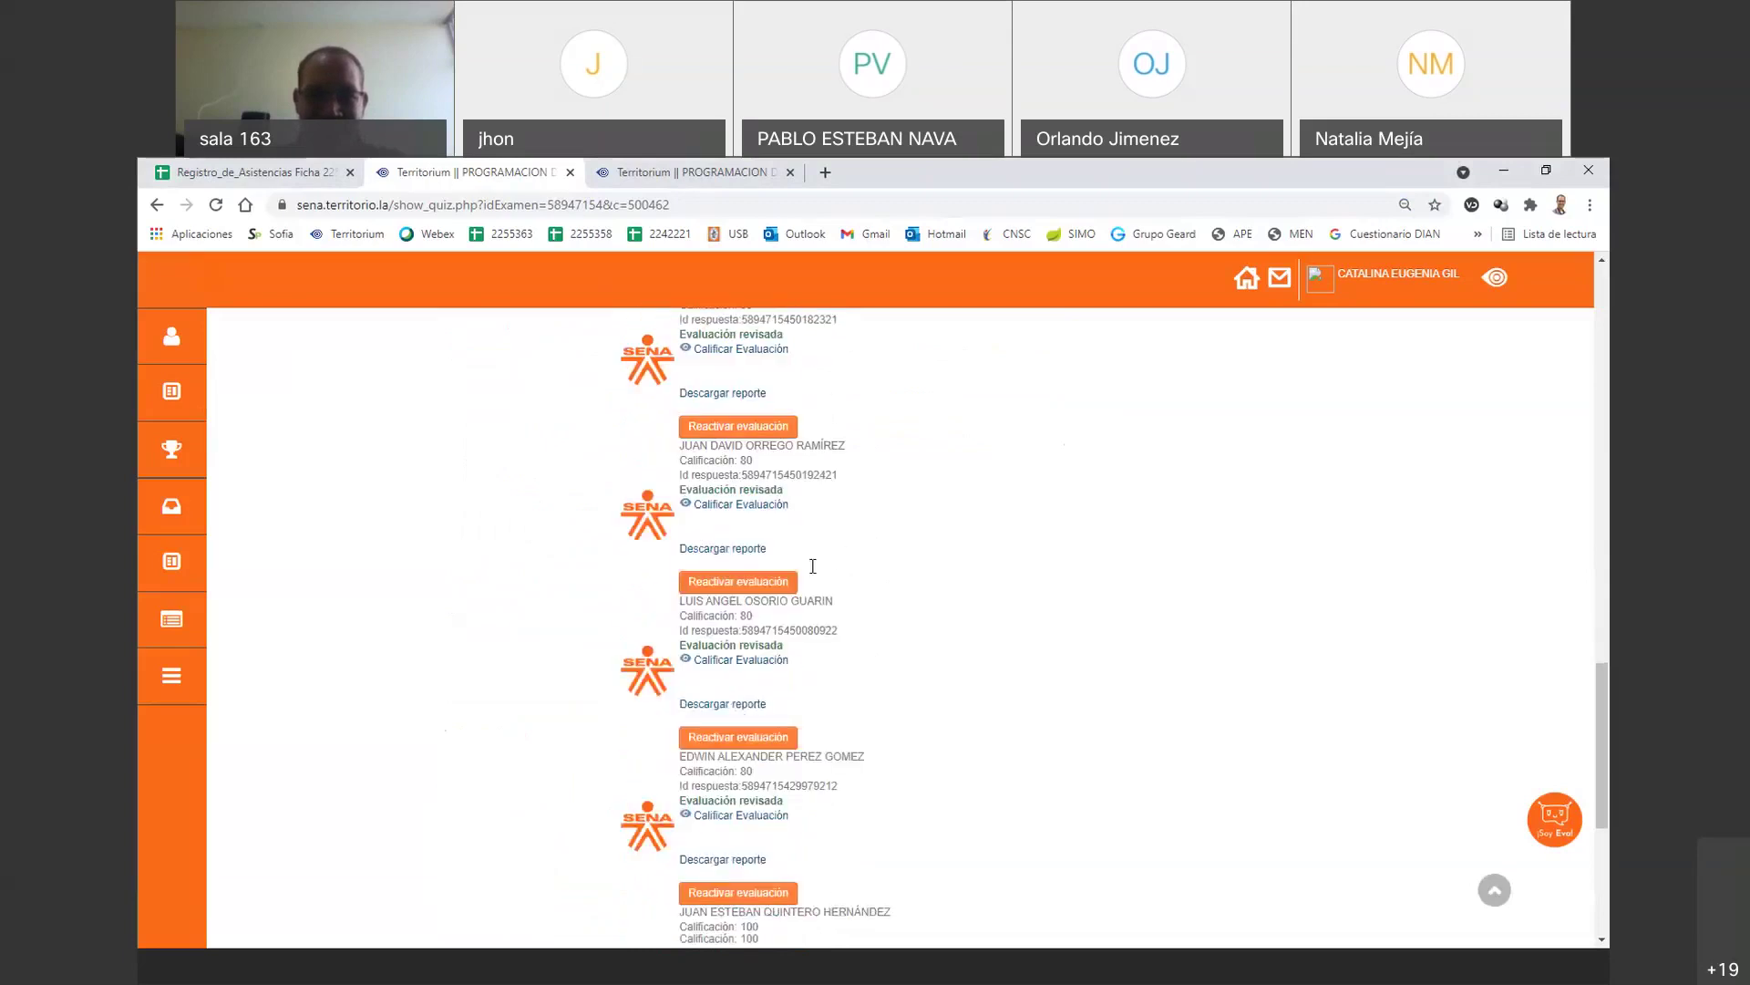
{"action": "scroll", "coordinate": [813, 566], "scroll_direction": "down", "scroll_amount": 2}
{"action": "scroll", "coordinate": [816, 608], "scroll_direction": "down", "scroll_amount": 3}
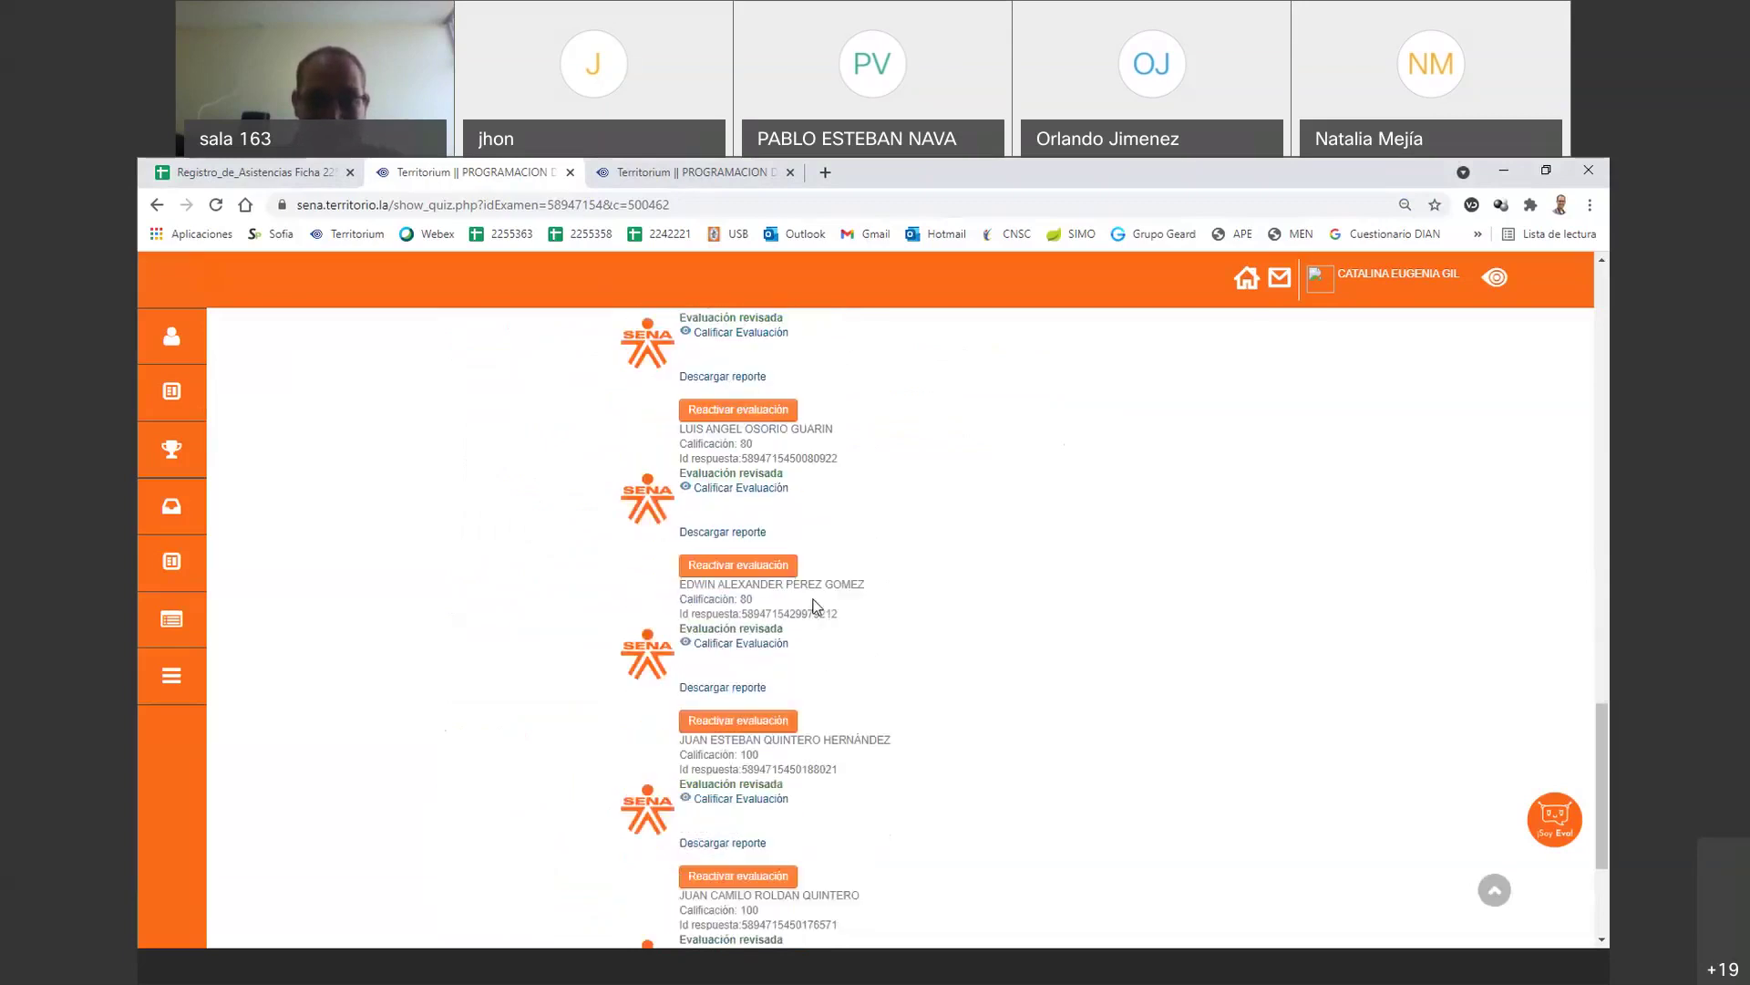
{"action": "scroll", "coordinate": [817, 608], "scroll_direction": "down", "scroll_amount": 2}
{"action": "scroll", "coordinate": [816, 608], "scroll_direction": "down", "scroll_amount": 1}
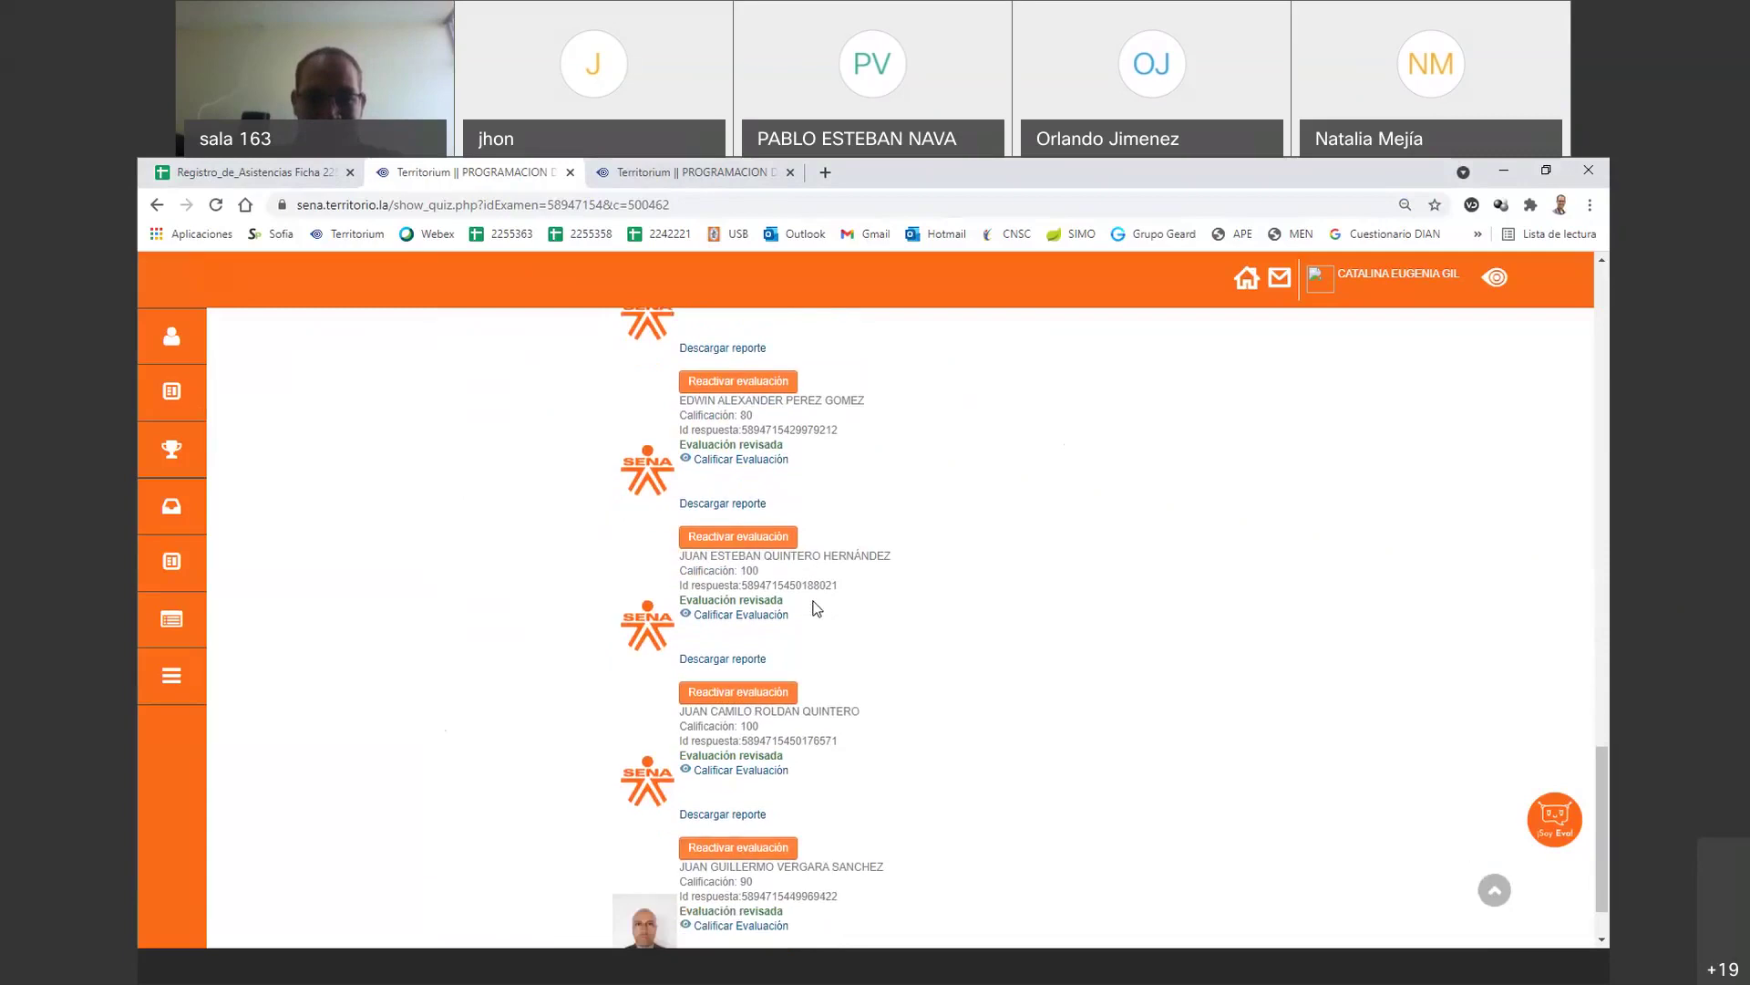
{"action": "scroll", "coordinate": [816, 608], "scroll_direction": "down", "scroll_amount": 2}
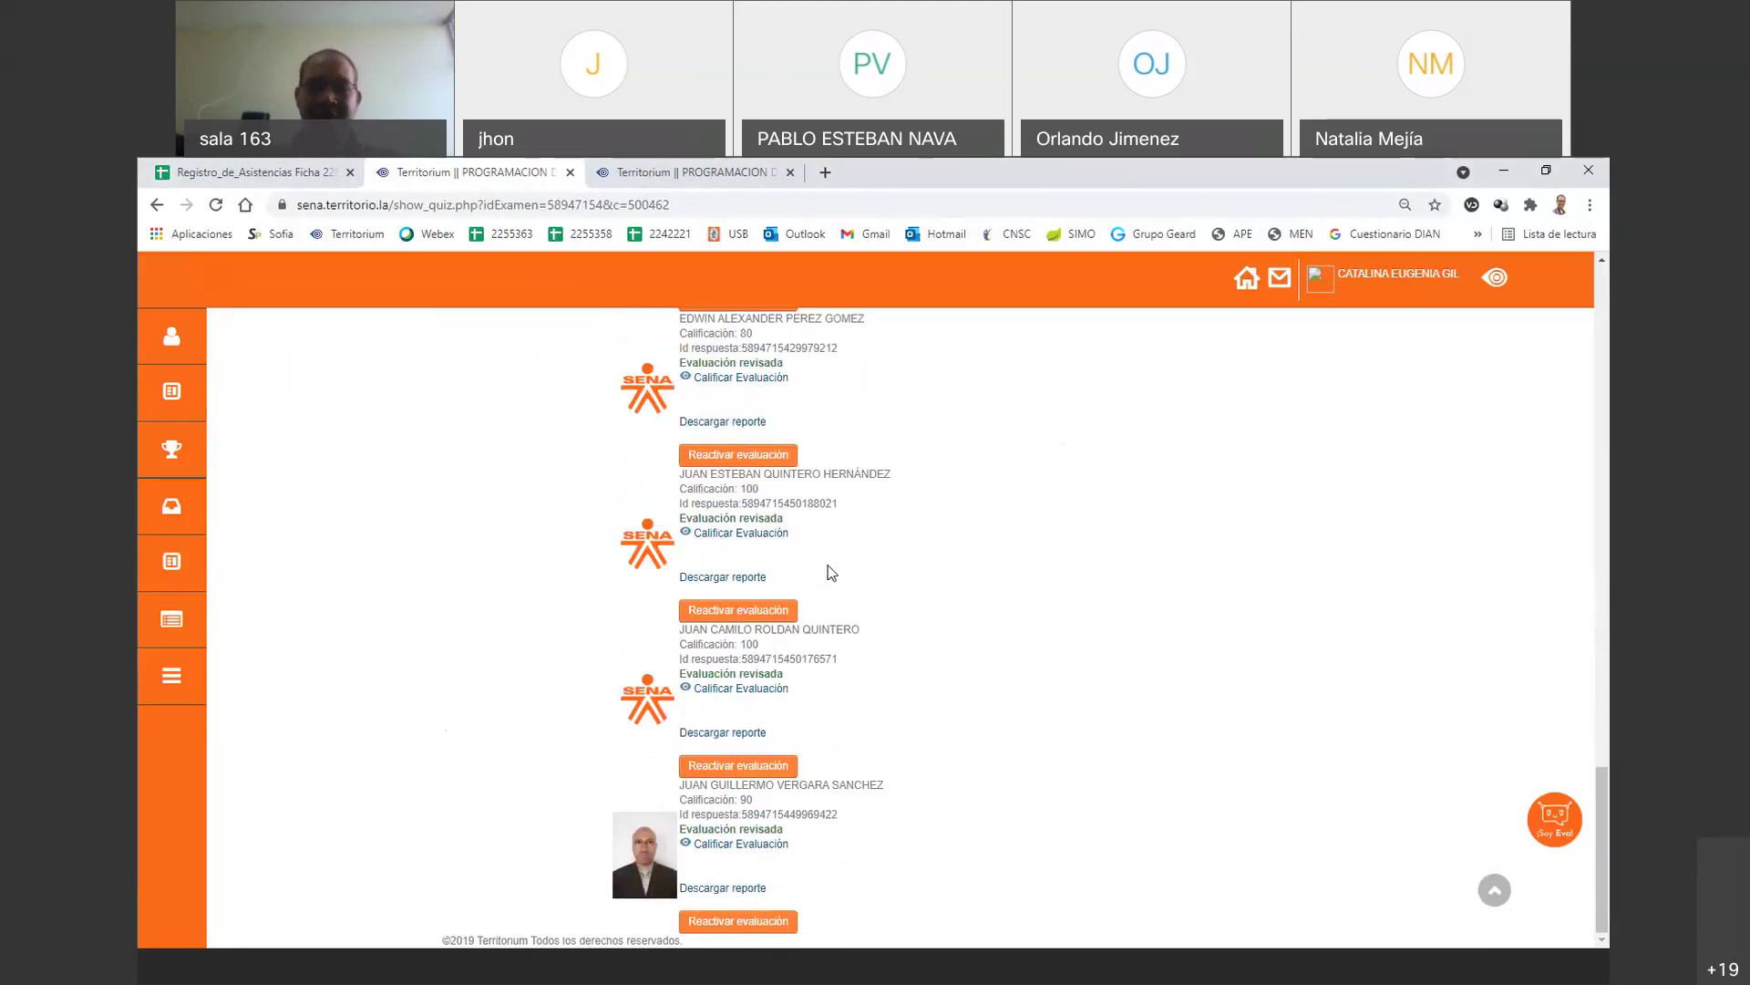
{"action": "scroll", "coordinate": [832, 573], "scroll_direction": "up", "scroll_amount": 5}
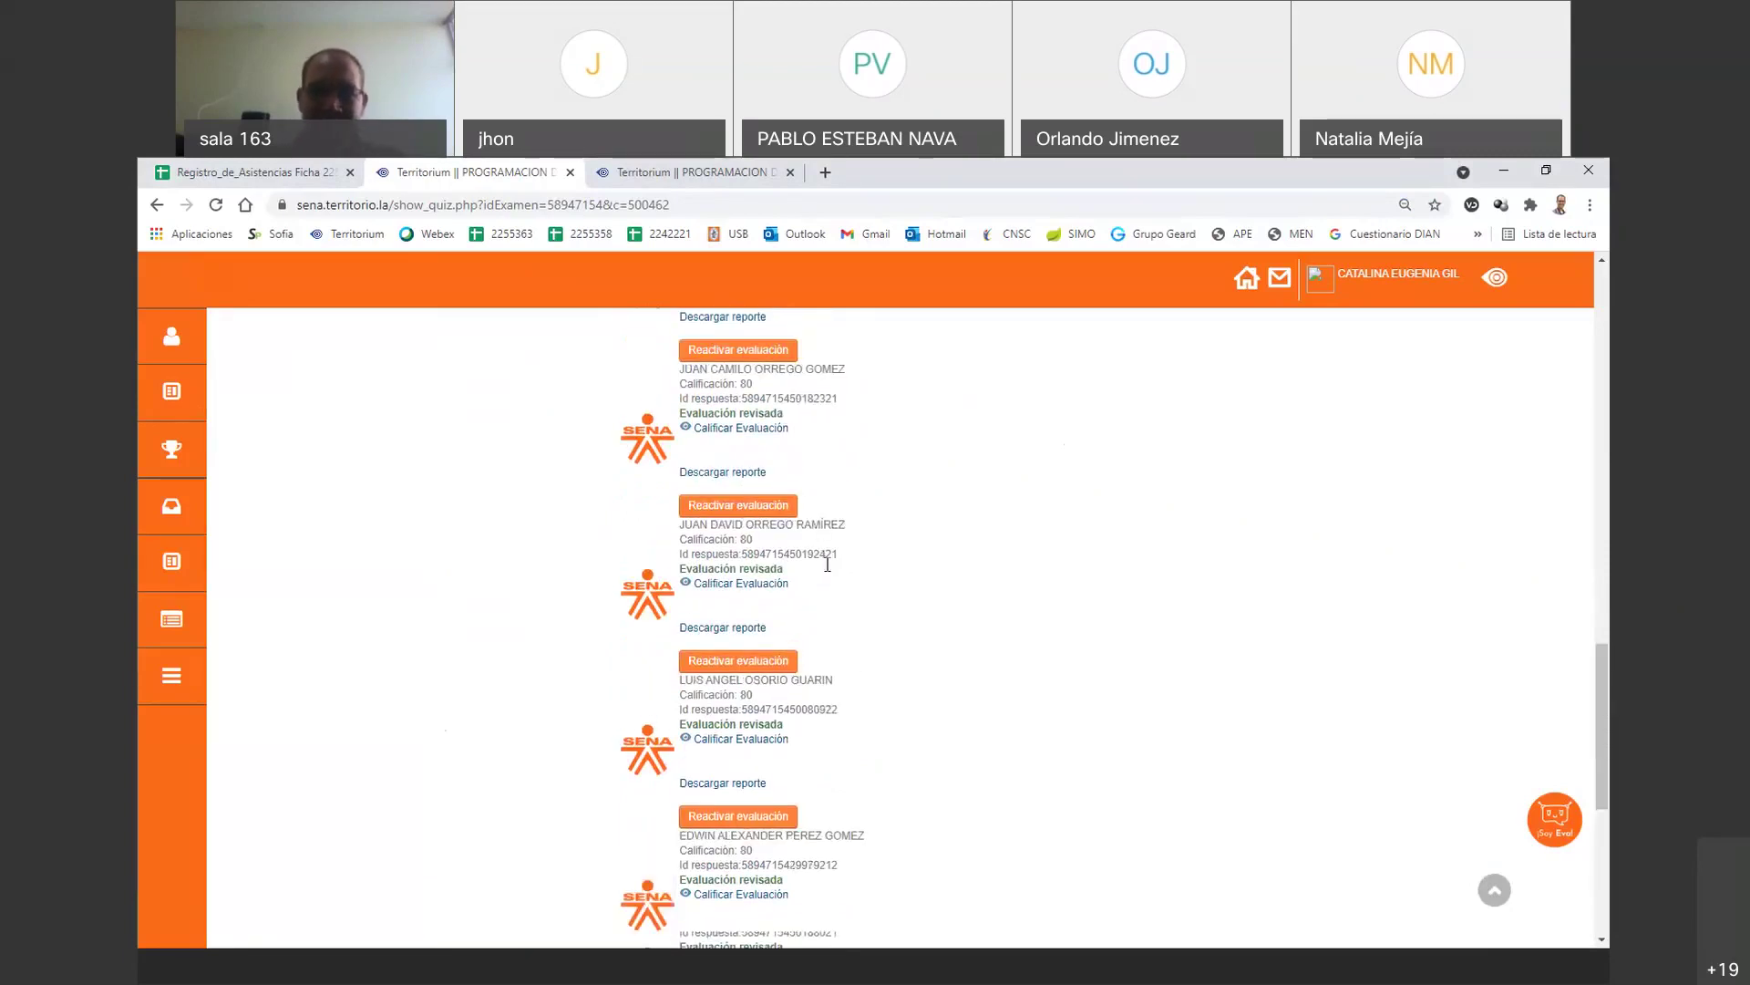
{"action": "scroll", "coordinate": [828, 566], "scroll_direction": "up", "scroll_amount": 10}
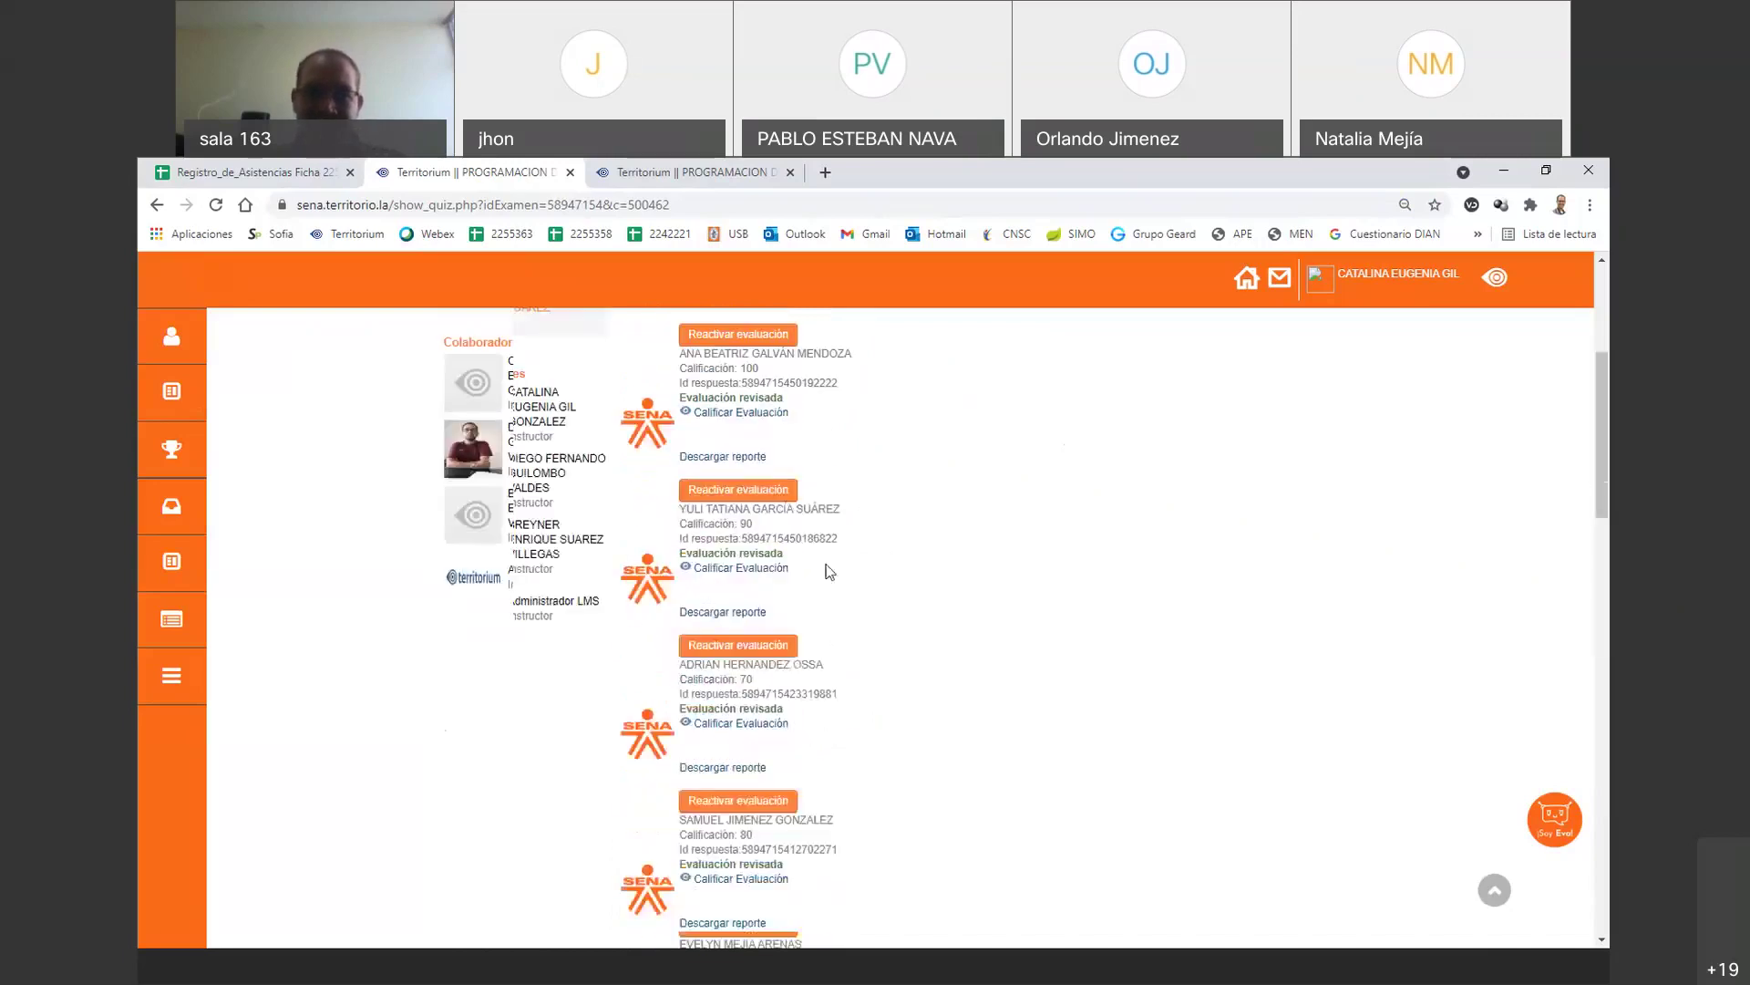
{"action": "scroll", "coordinate": [830, 572], "scroll_direction": "up", "scroll_amount": 4}
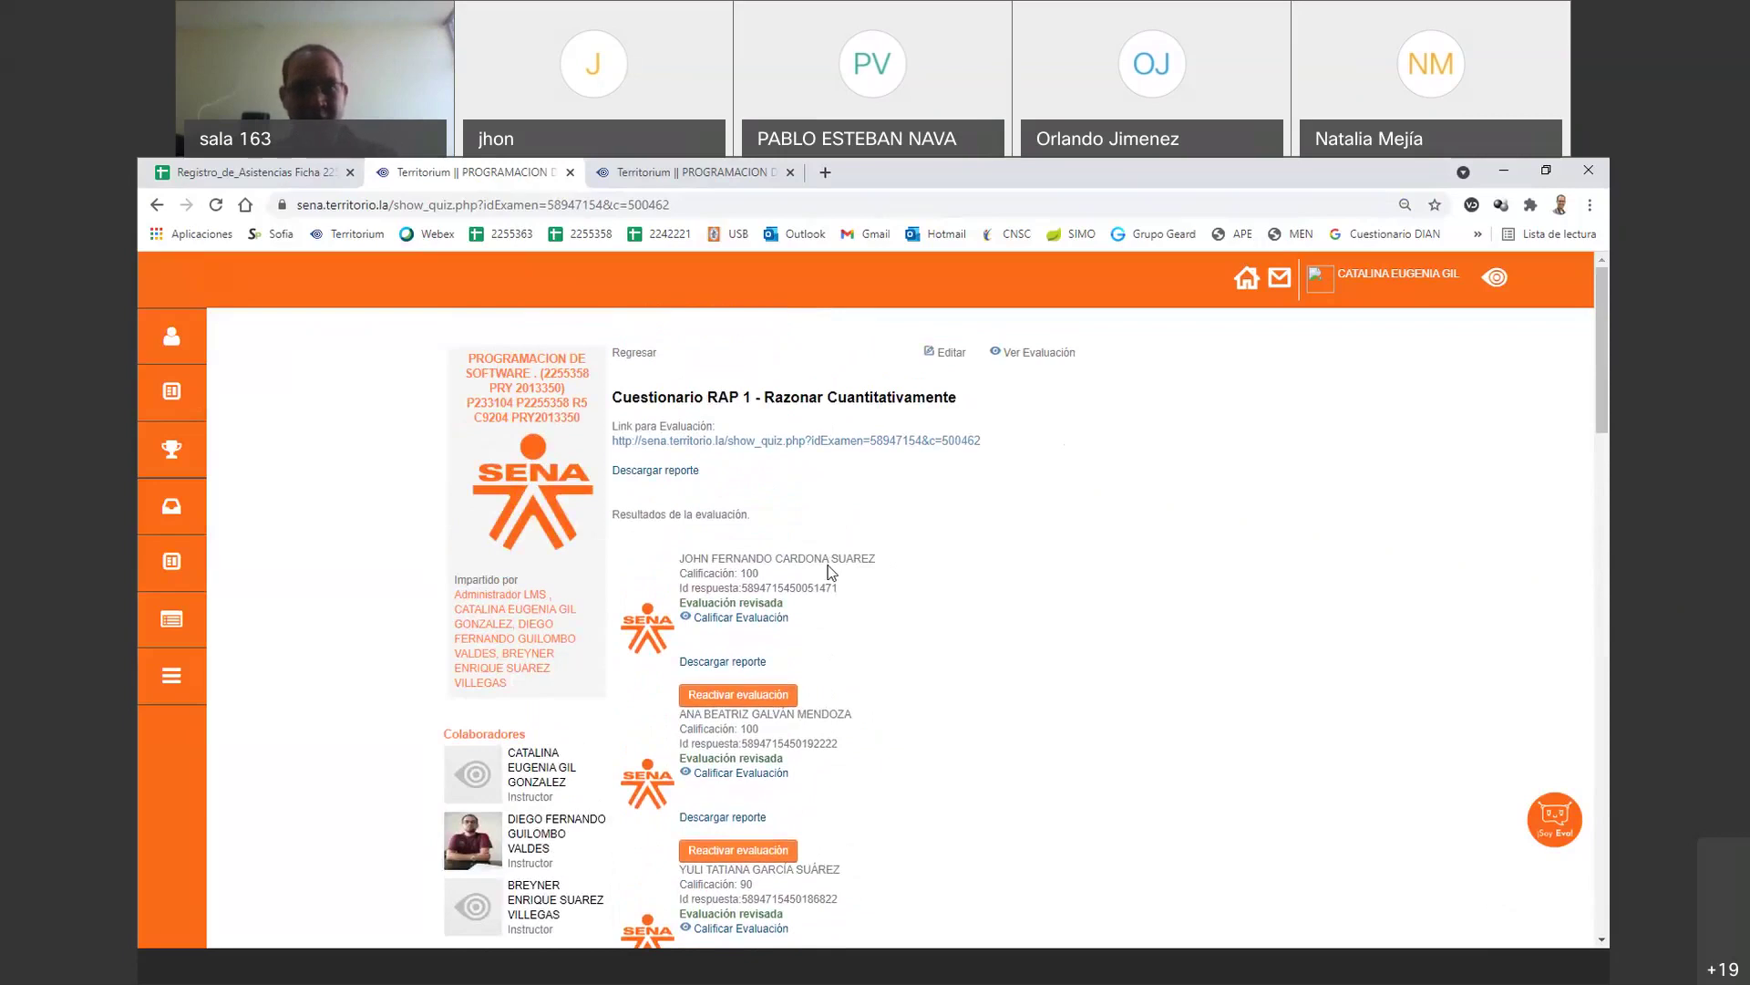
- Open the Territorium group page and highlight the RAP 1 Aprobados names and the entries marked Falta prueba de conocimientos
{"action": "left_click", "coordinate": [644, 173]}
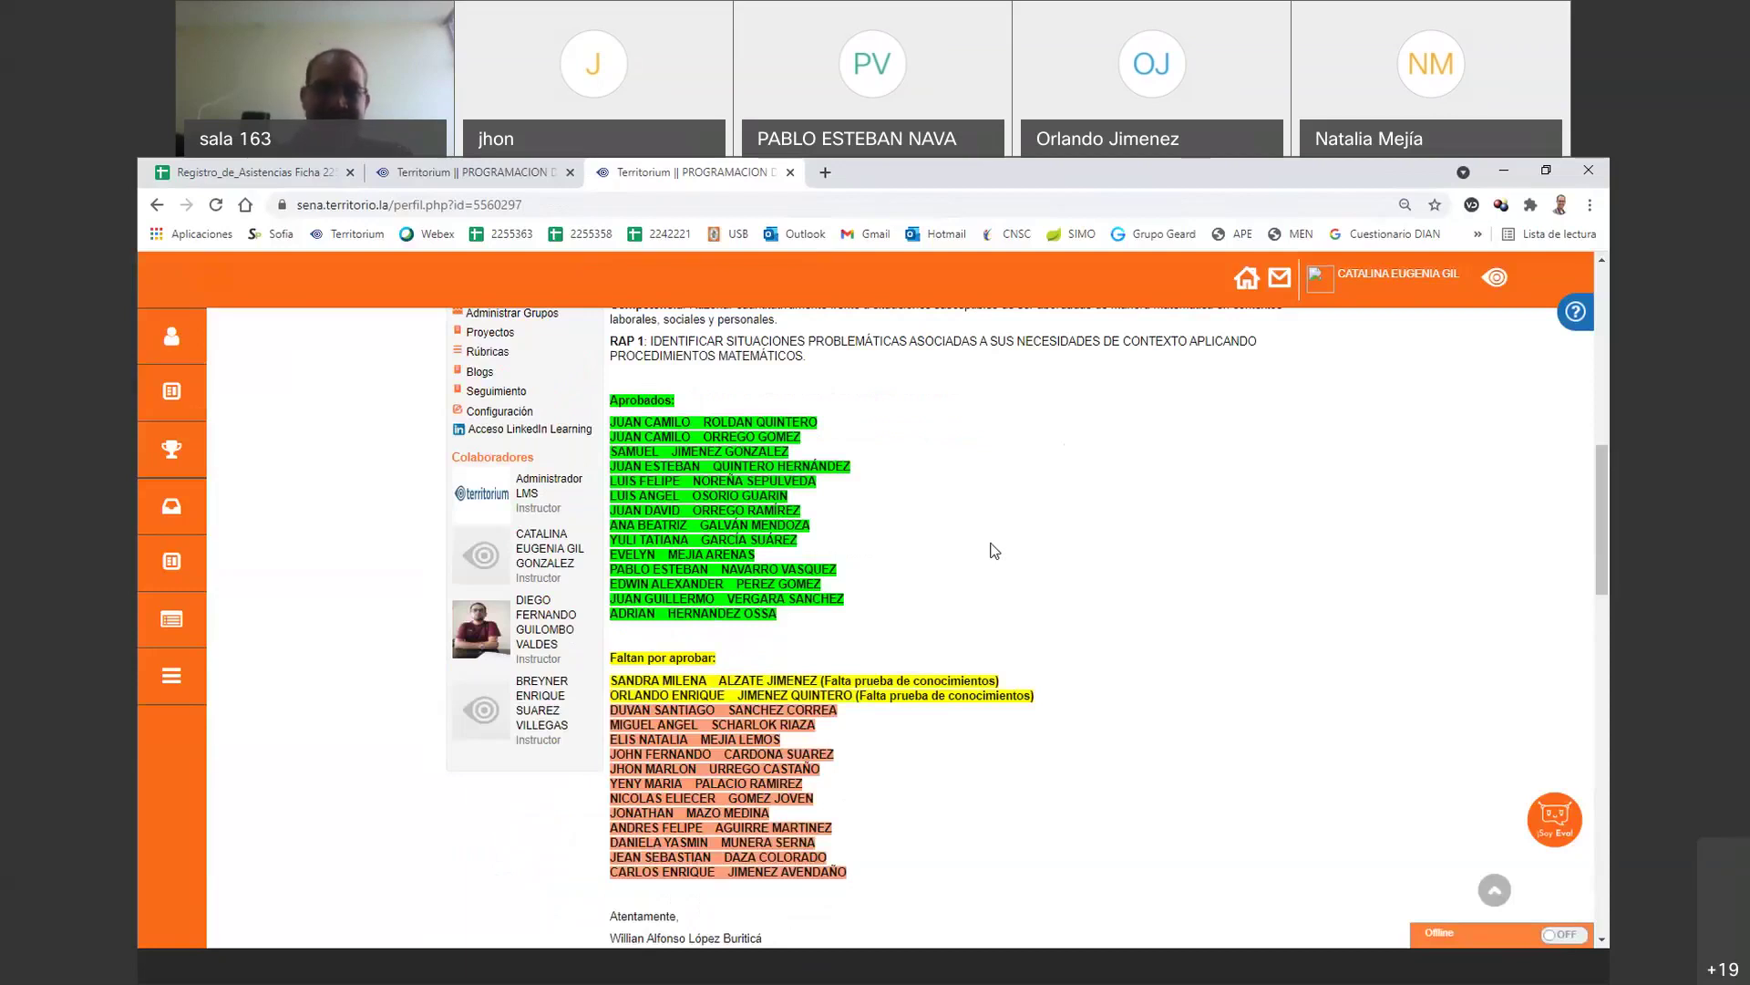
{"action": "left_click_drag", "start_coordinate": [781, 618], "coordinate": [613, 421]}
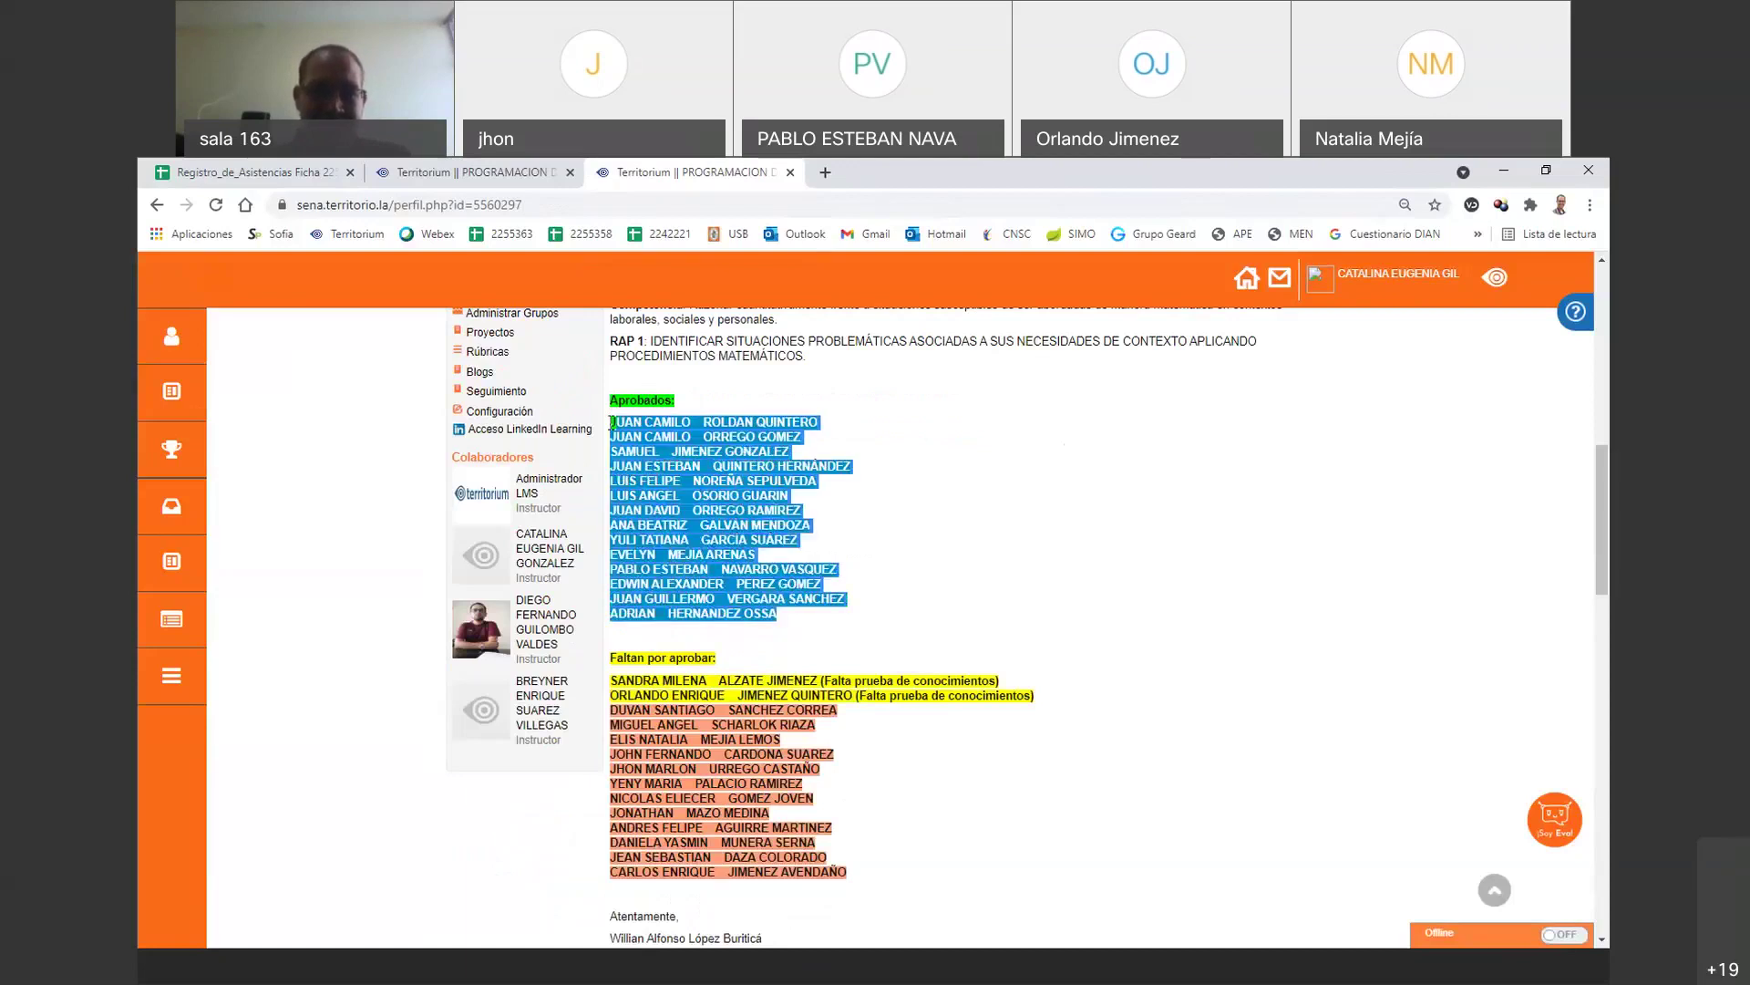
{"action": "left_click", "coordinate": [1048, 540]}
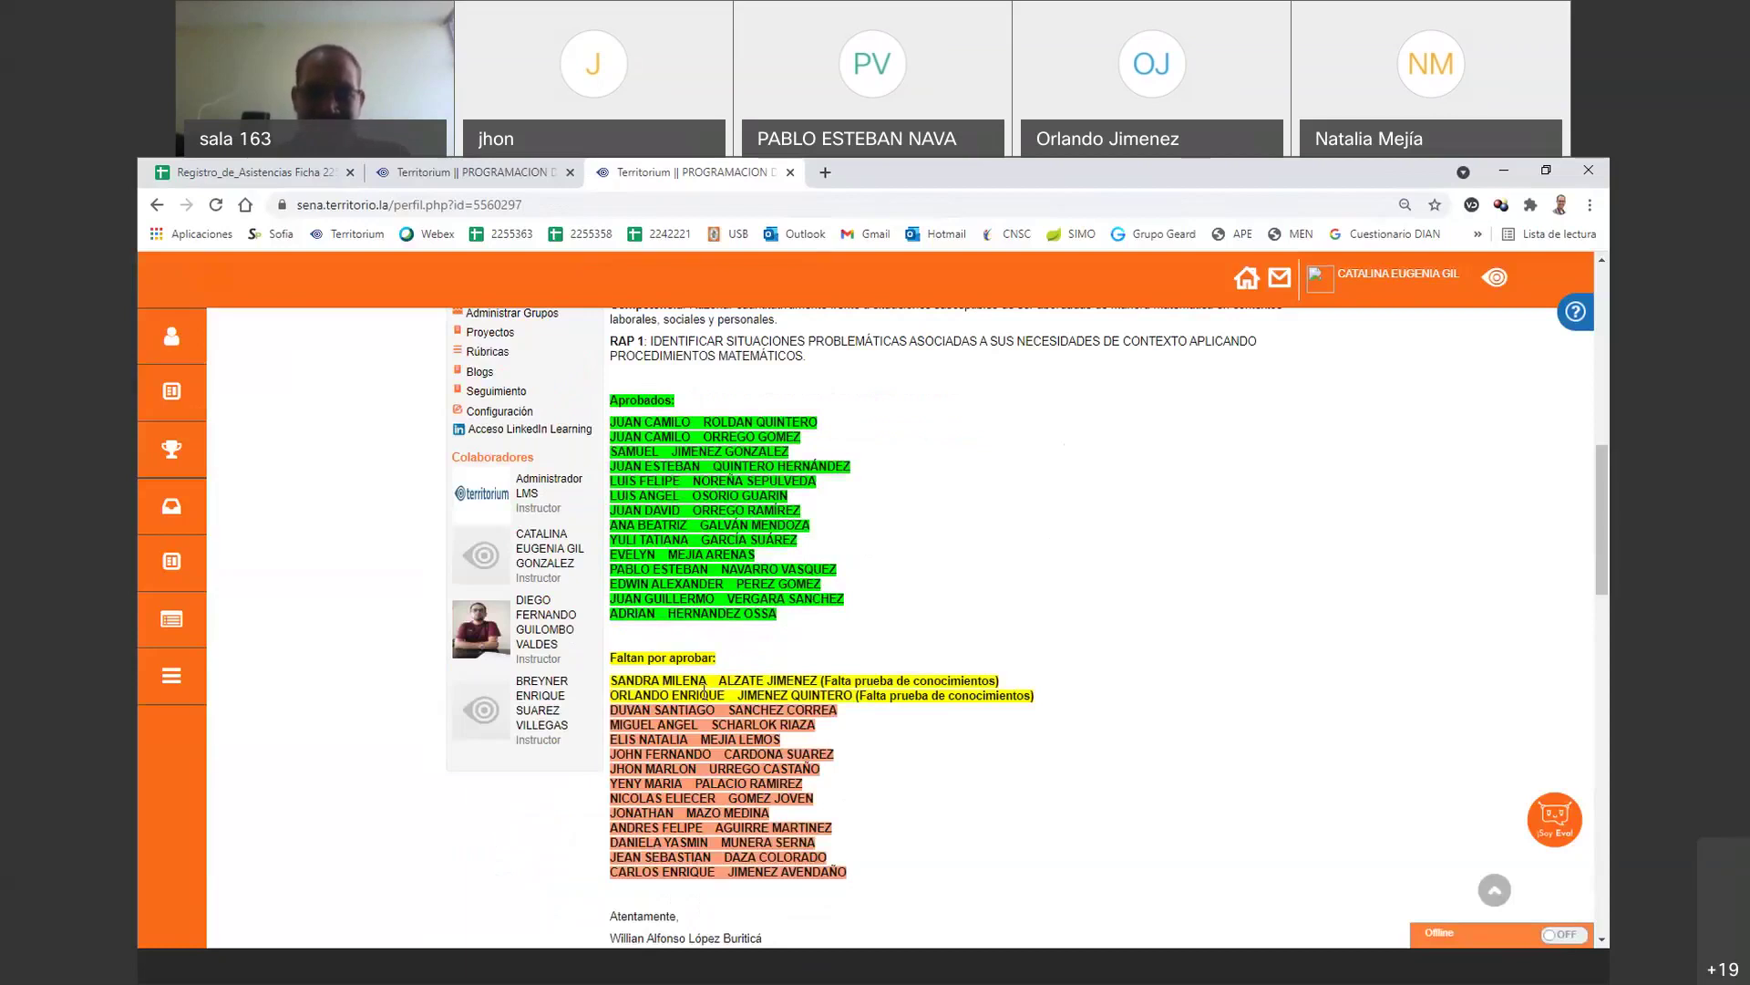
{"action": "left_click_drag", "start_coordinate": [1036, 696], "coordinate": [610, 690]}
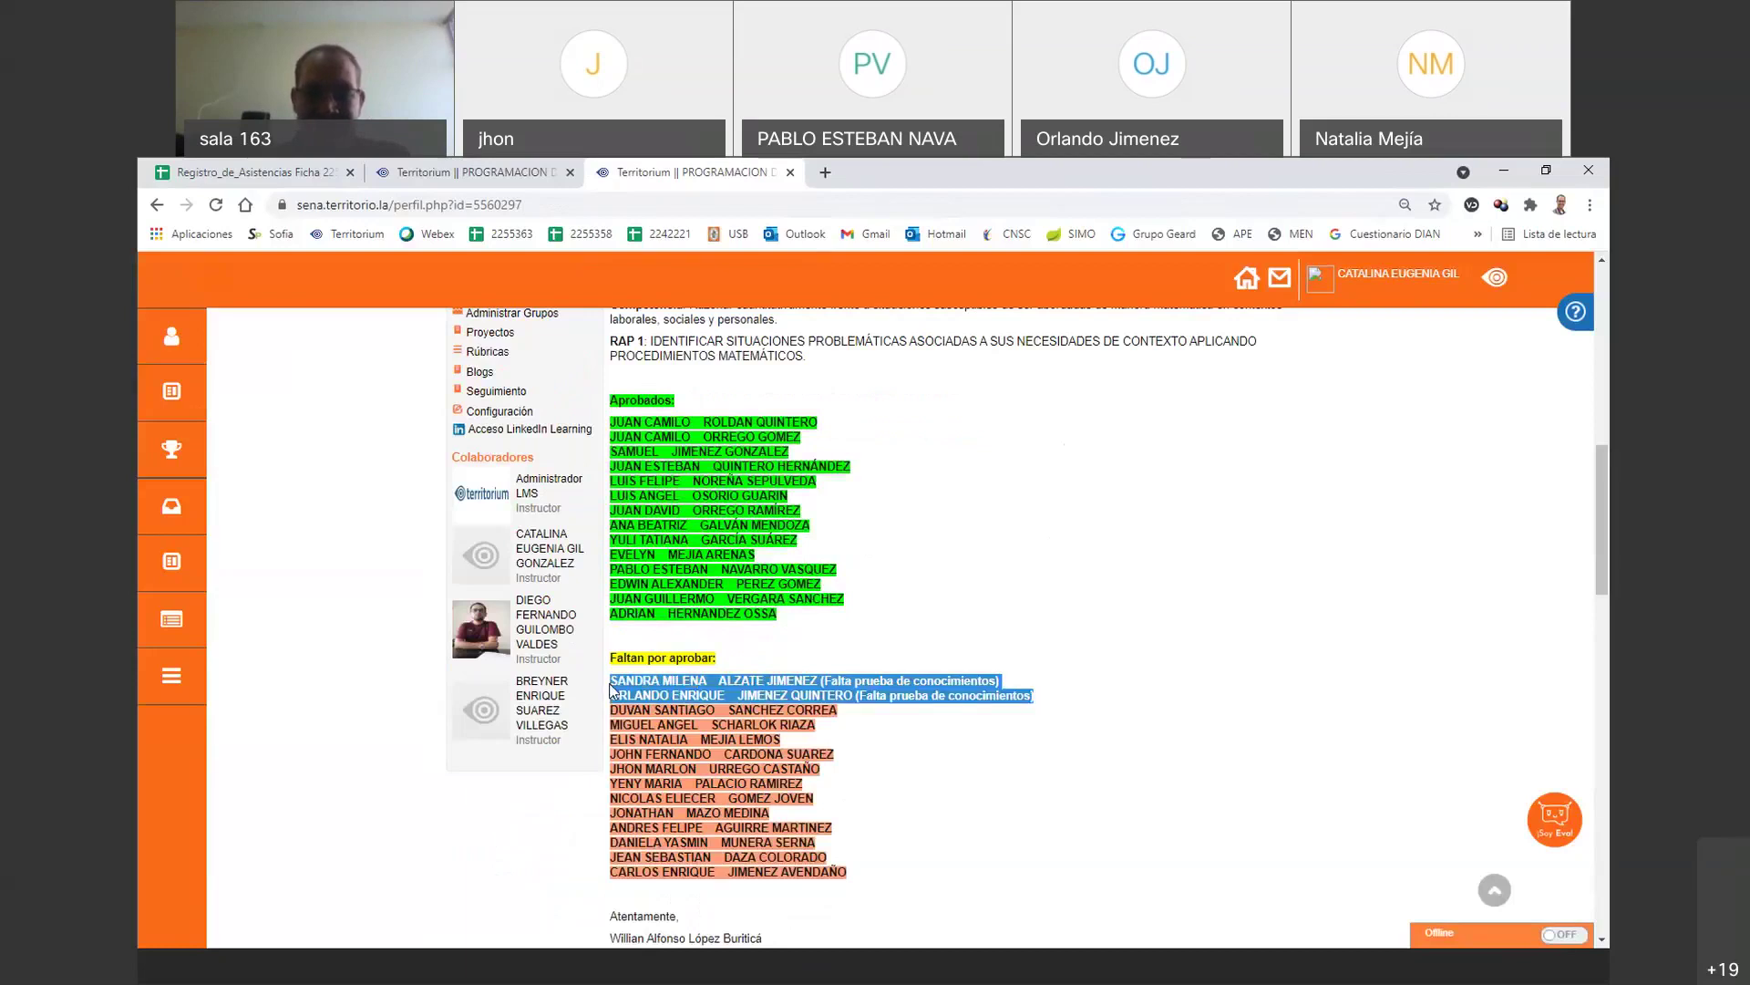
{"action": "left_click", "coordinate": [960, 657]}
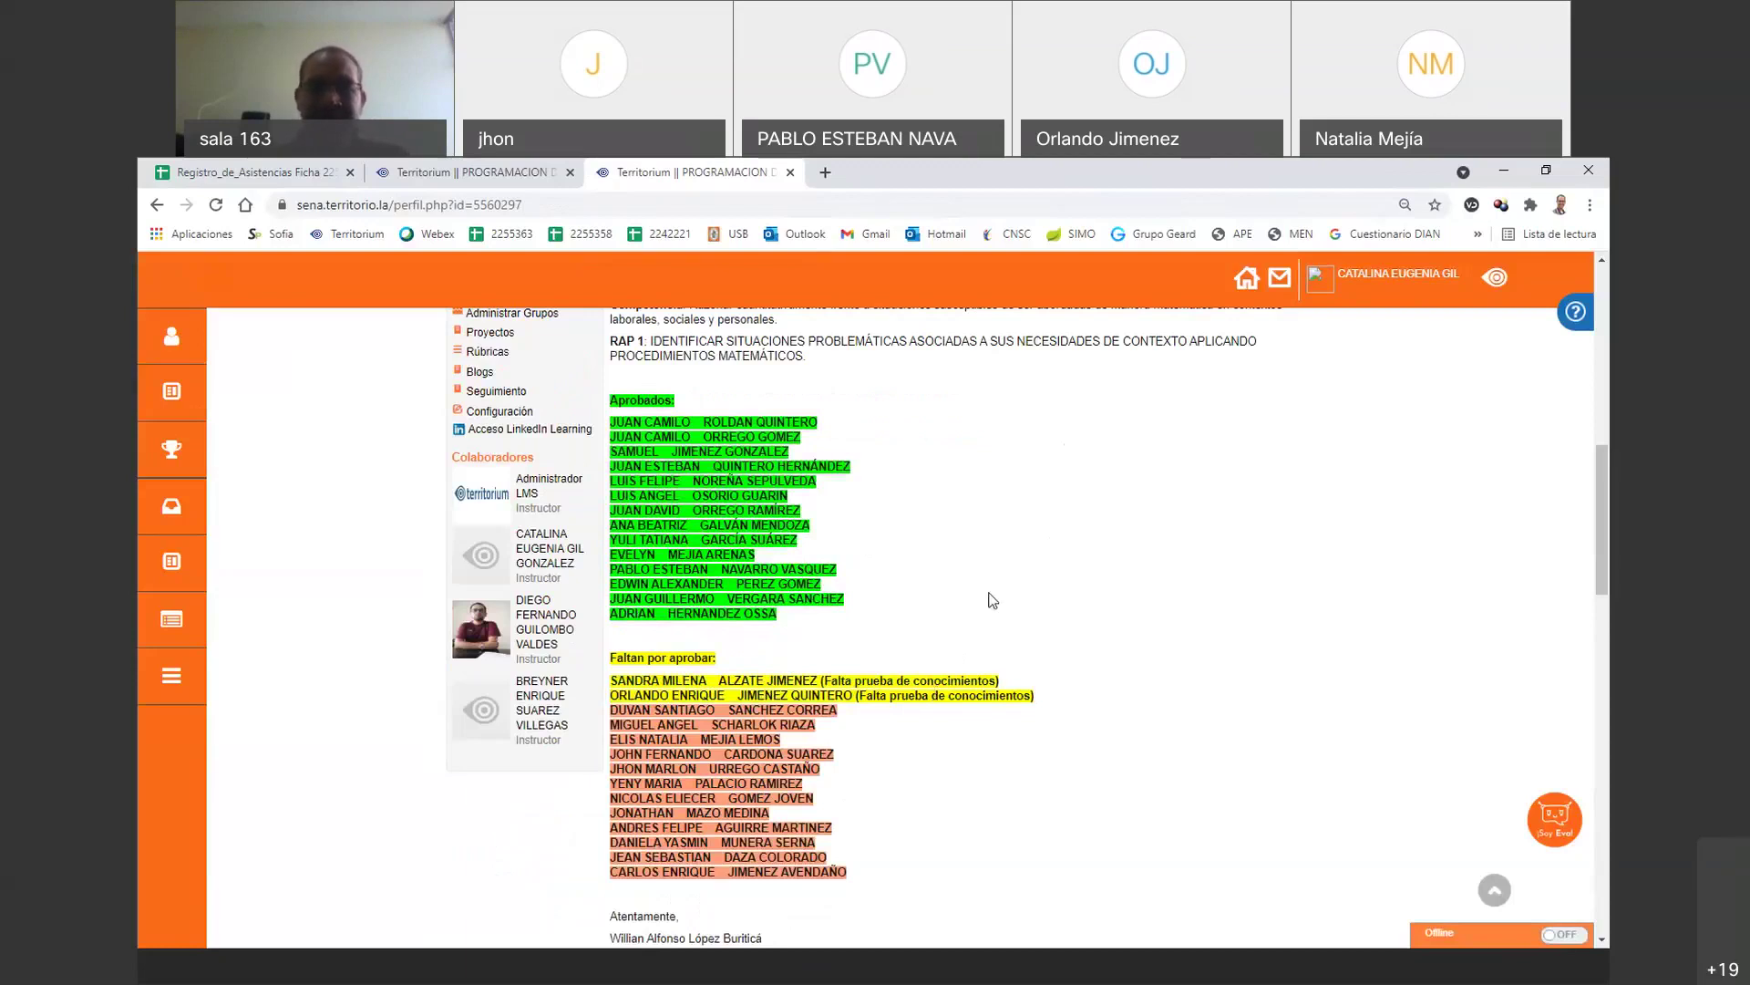
- Find the Cuestionario RAP 1 - Razonar Cuantitativamente evaluation post on the group page and check its start date
{"action": "scroll", "coordinate": [993, 599], "scroll_direction": "down", "scroll_amount": 1}
{"action": "scroll", "coordinate": [993, 604], "scroll_direction": "down", "scroll_amount": 15}
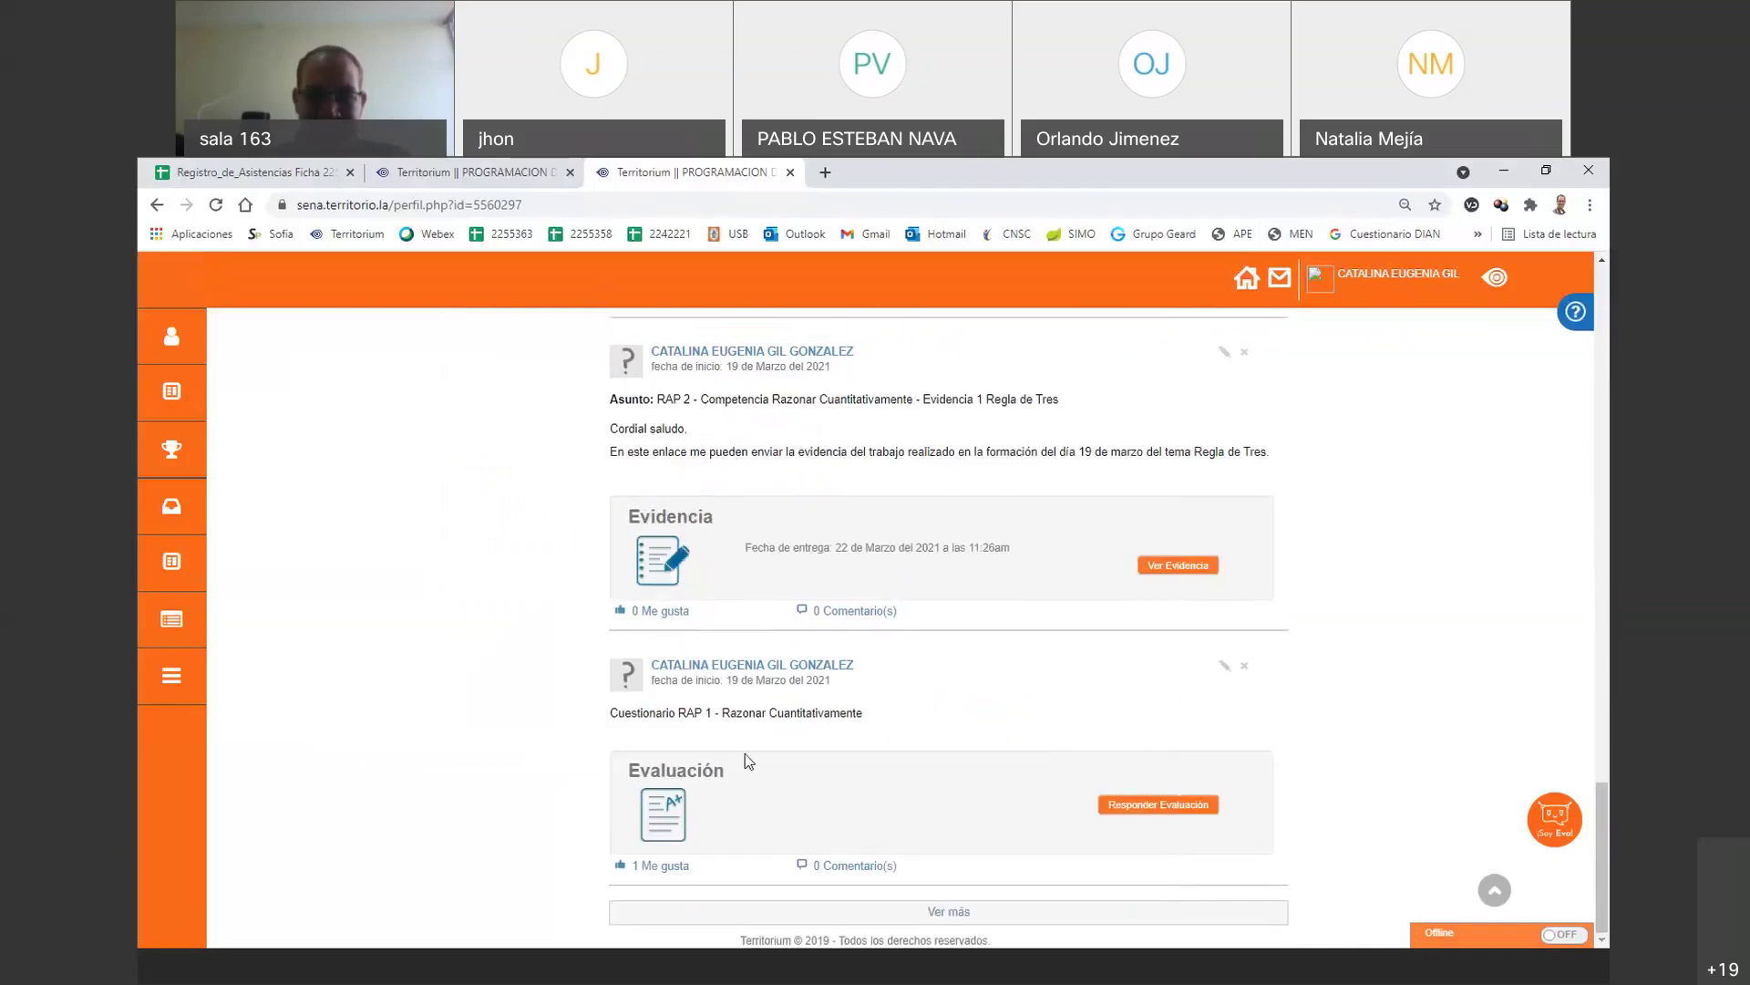
{"action": "left_click_drag", "start_coordinate": [725, 681], "coordinate": [831, 681]}
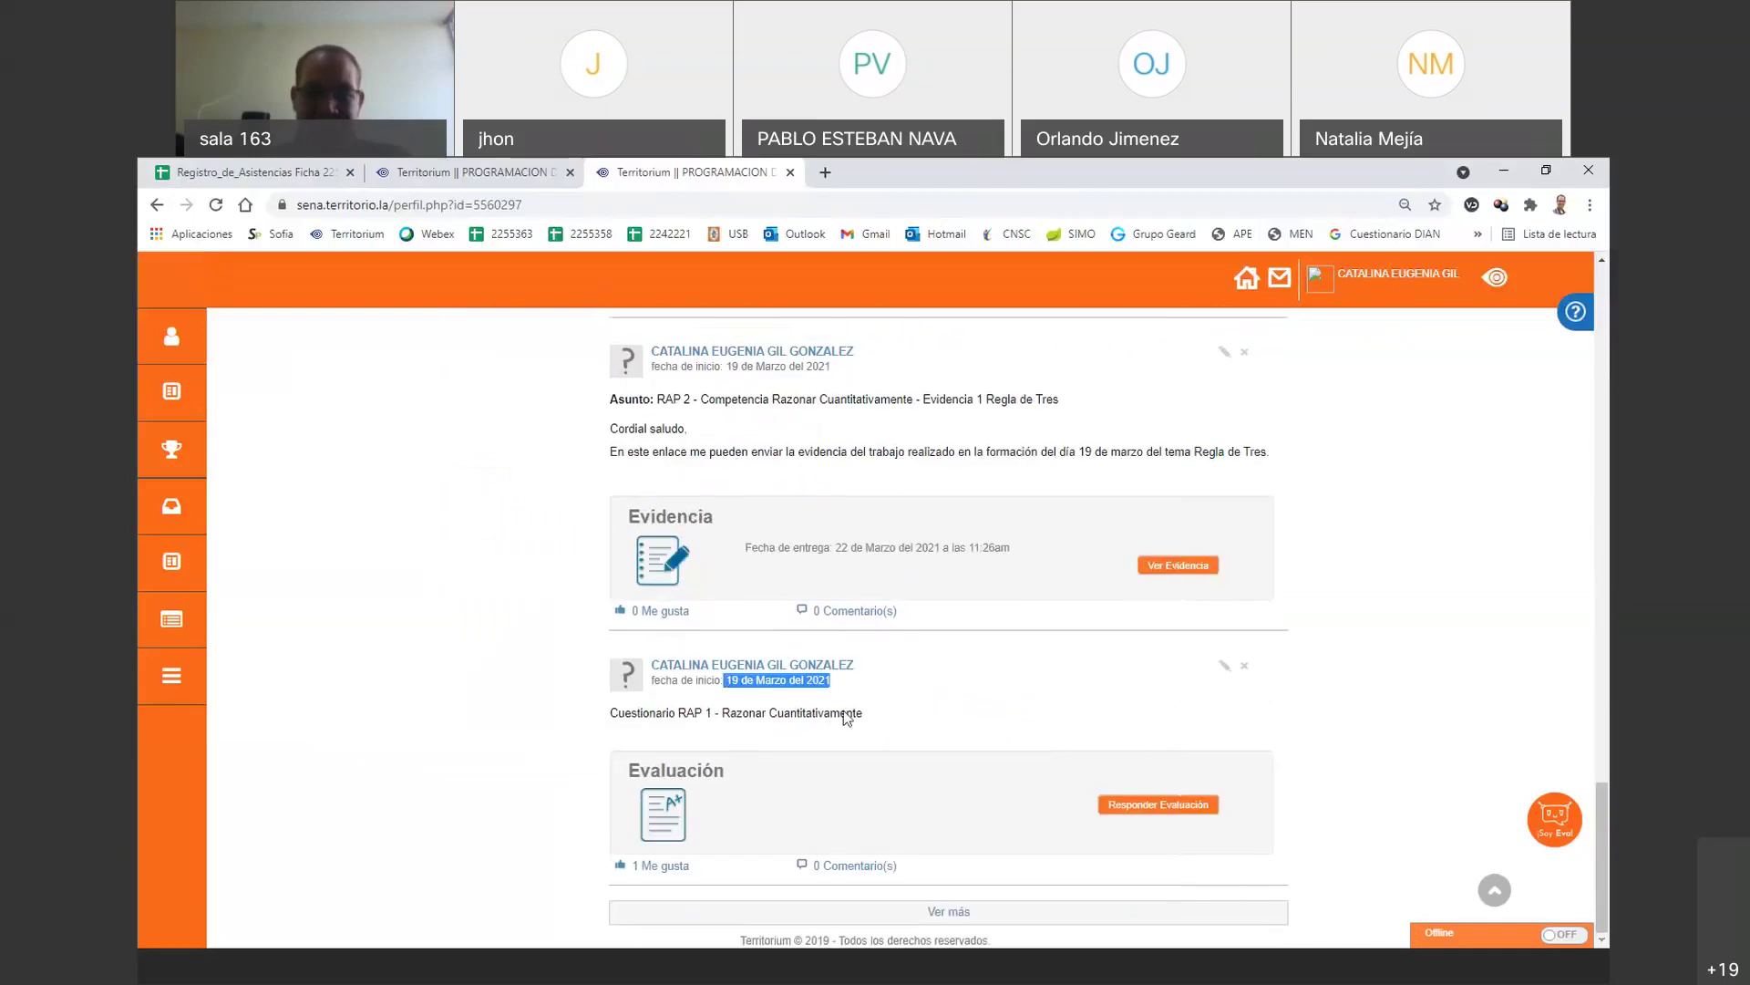
{"action": "left_click", "coordinate": [999, 739]}
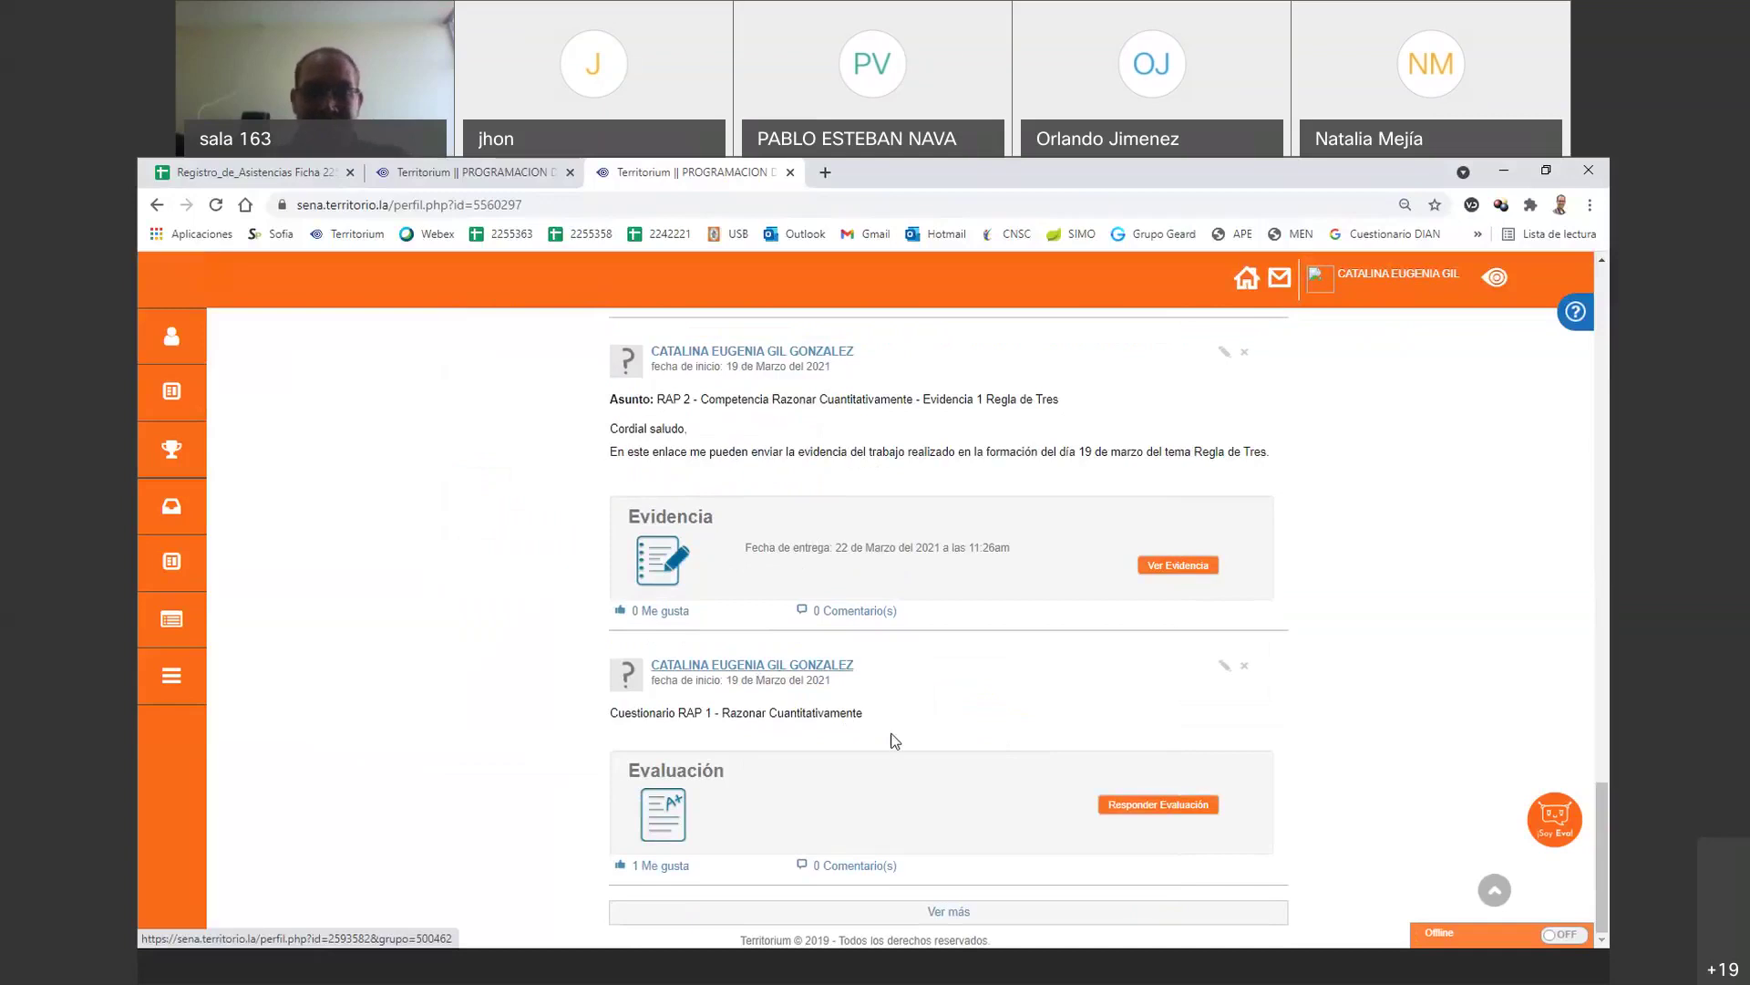
- Return to the RAP 1 results post and highlight the orange-marked apprentices listed under Faltan por aprobar
{"action": "scroll", "coordinate": [1006, 700], "scroll_direction": "up", "scroll_amount": 4}
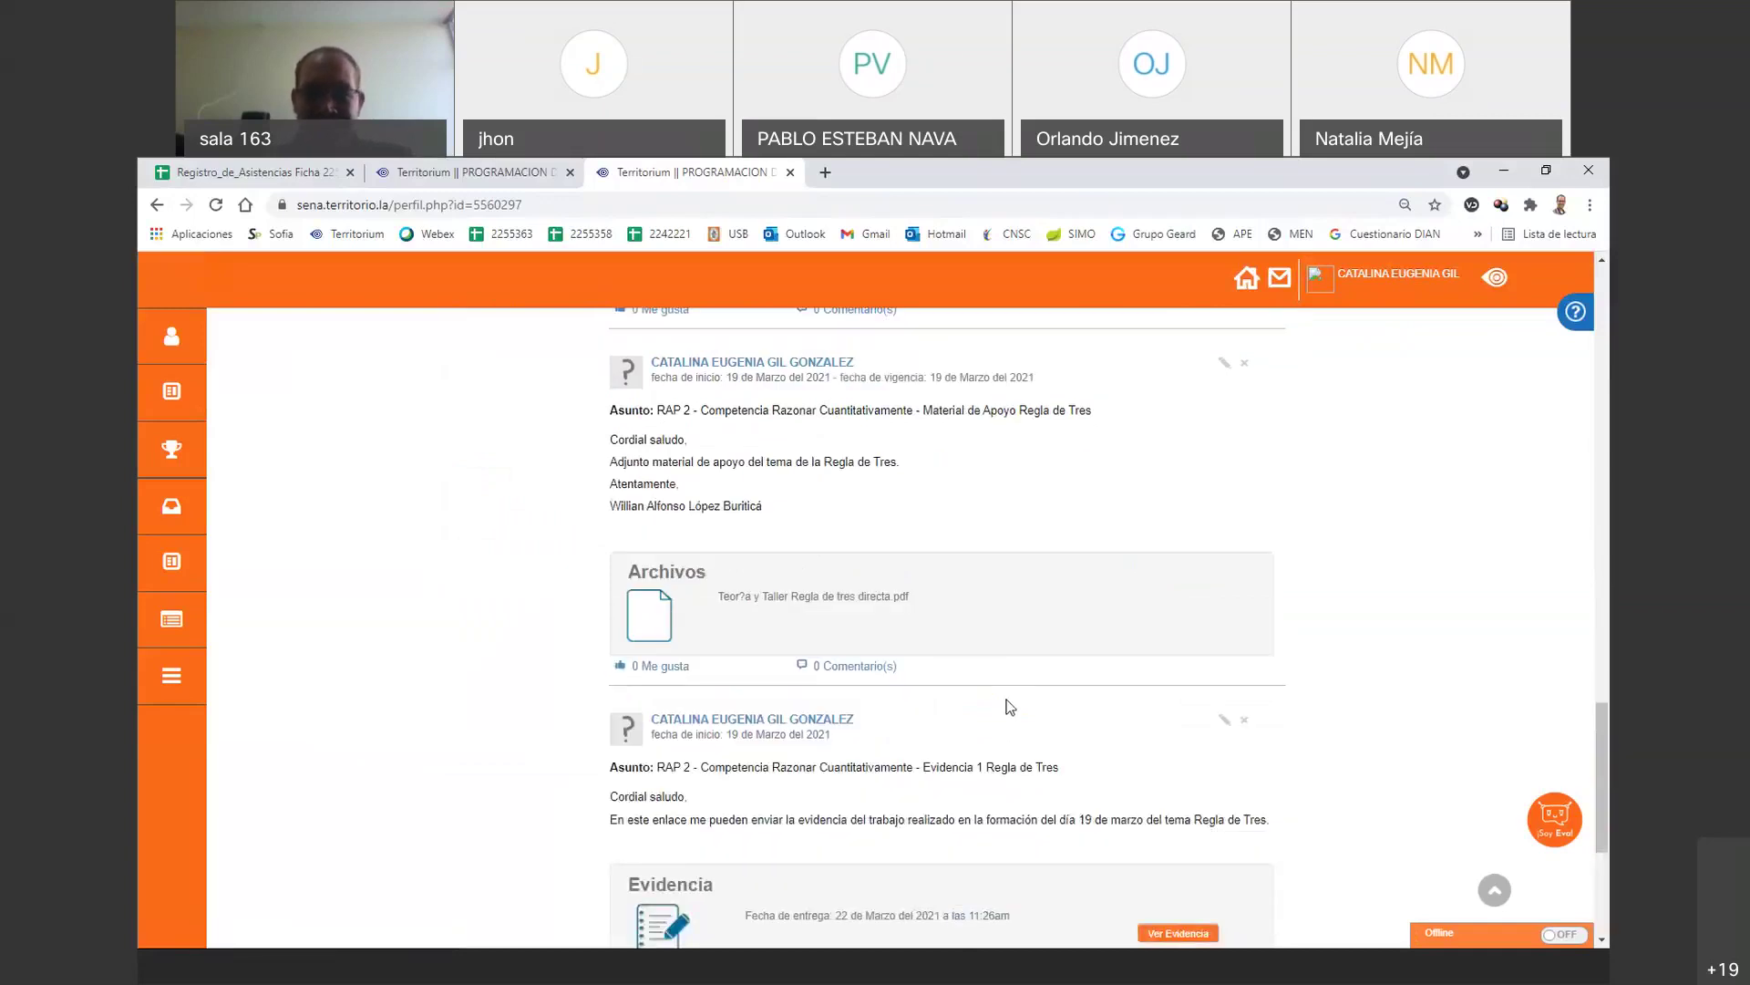
{"action": "scroll", "coordinate": [1006, 704], "scroll_direction": "up", "scroll_amount": 5}
{"action": "scroll", "coordinate": [1006, 698], "scroll_direction": "up", "scroll_amount": 4}
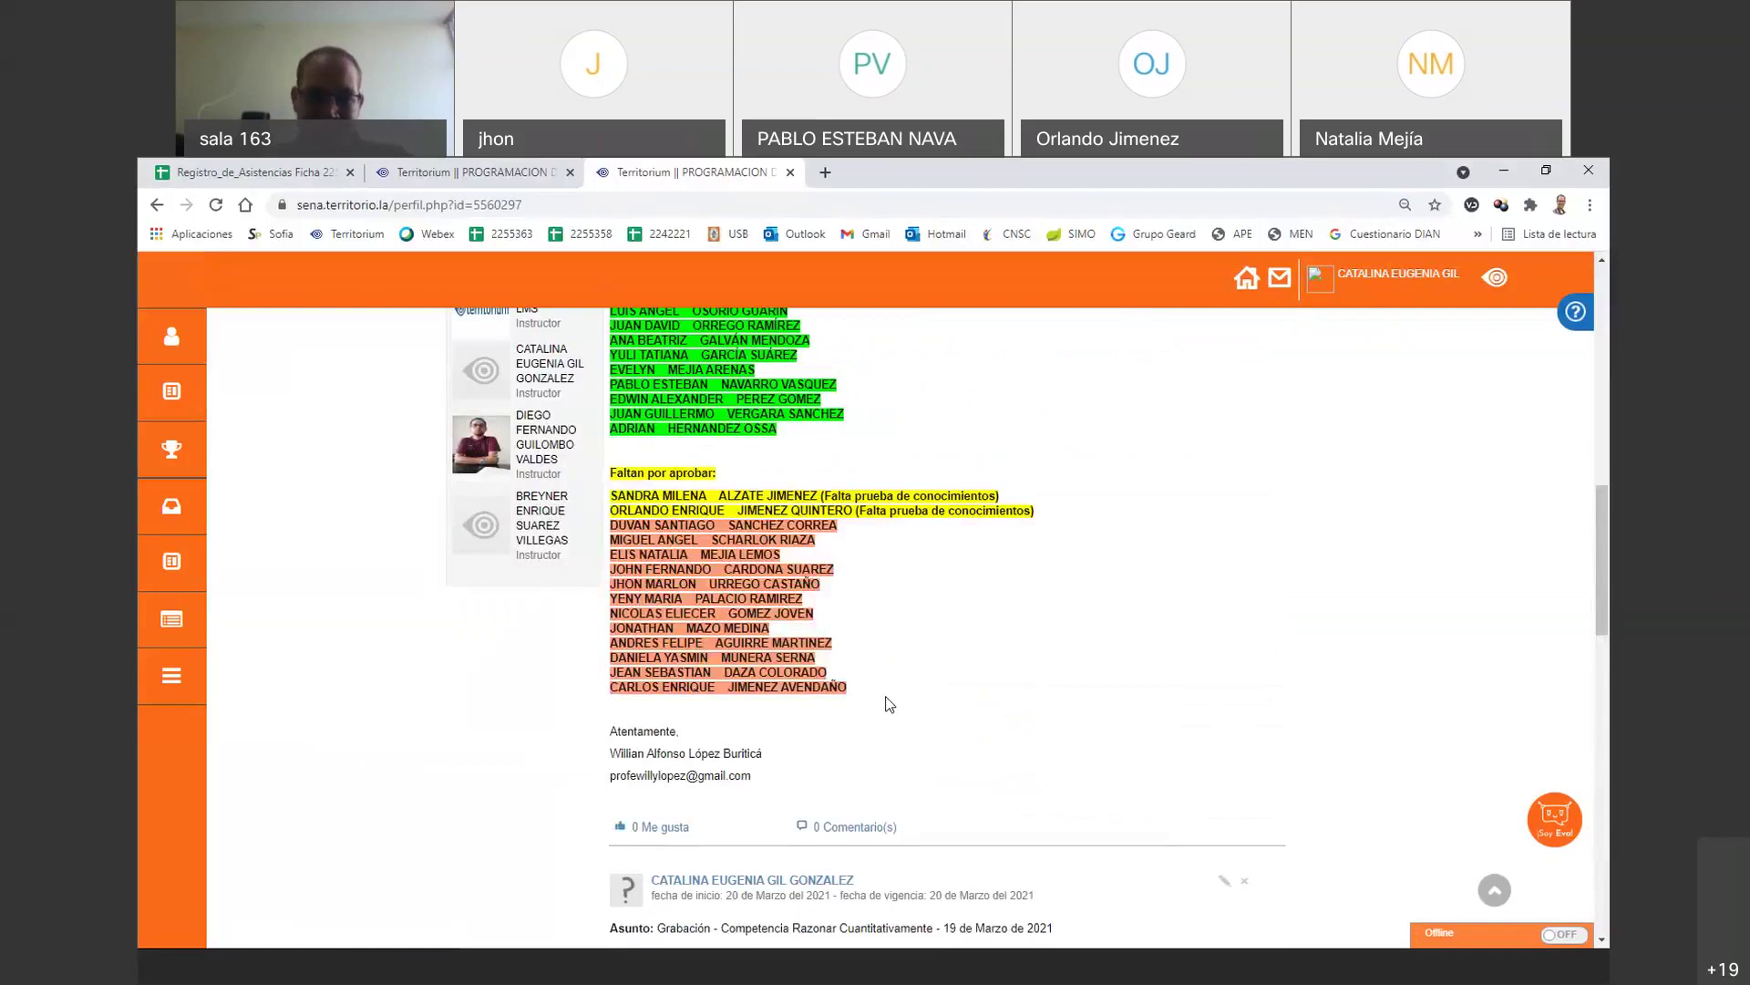
{"action": "left_click_drag", "start_coordinate": [848, 698], "coordinate": [609, 540]}
{"action": "left_click", "coordinate": [609, 540]}
{"action": "left_click_drag", "start_coordinate": [847, 690], "coordinate": [612, 524]}
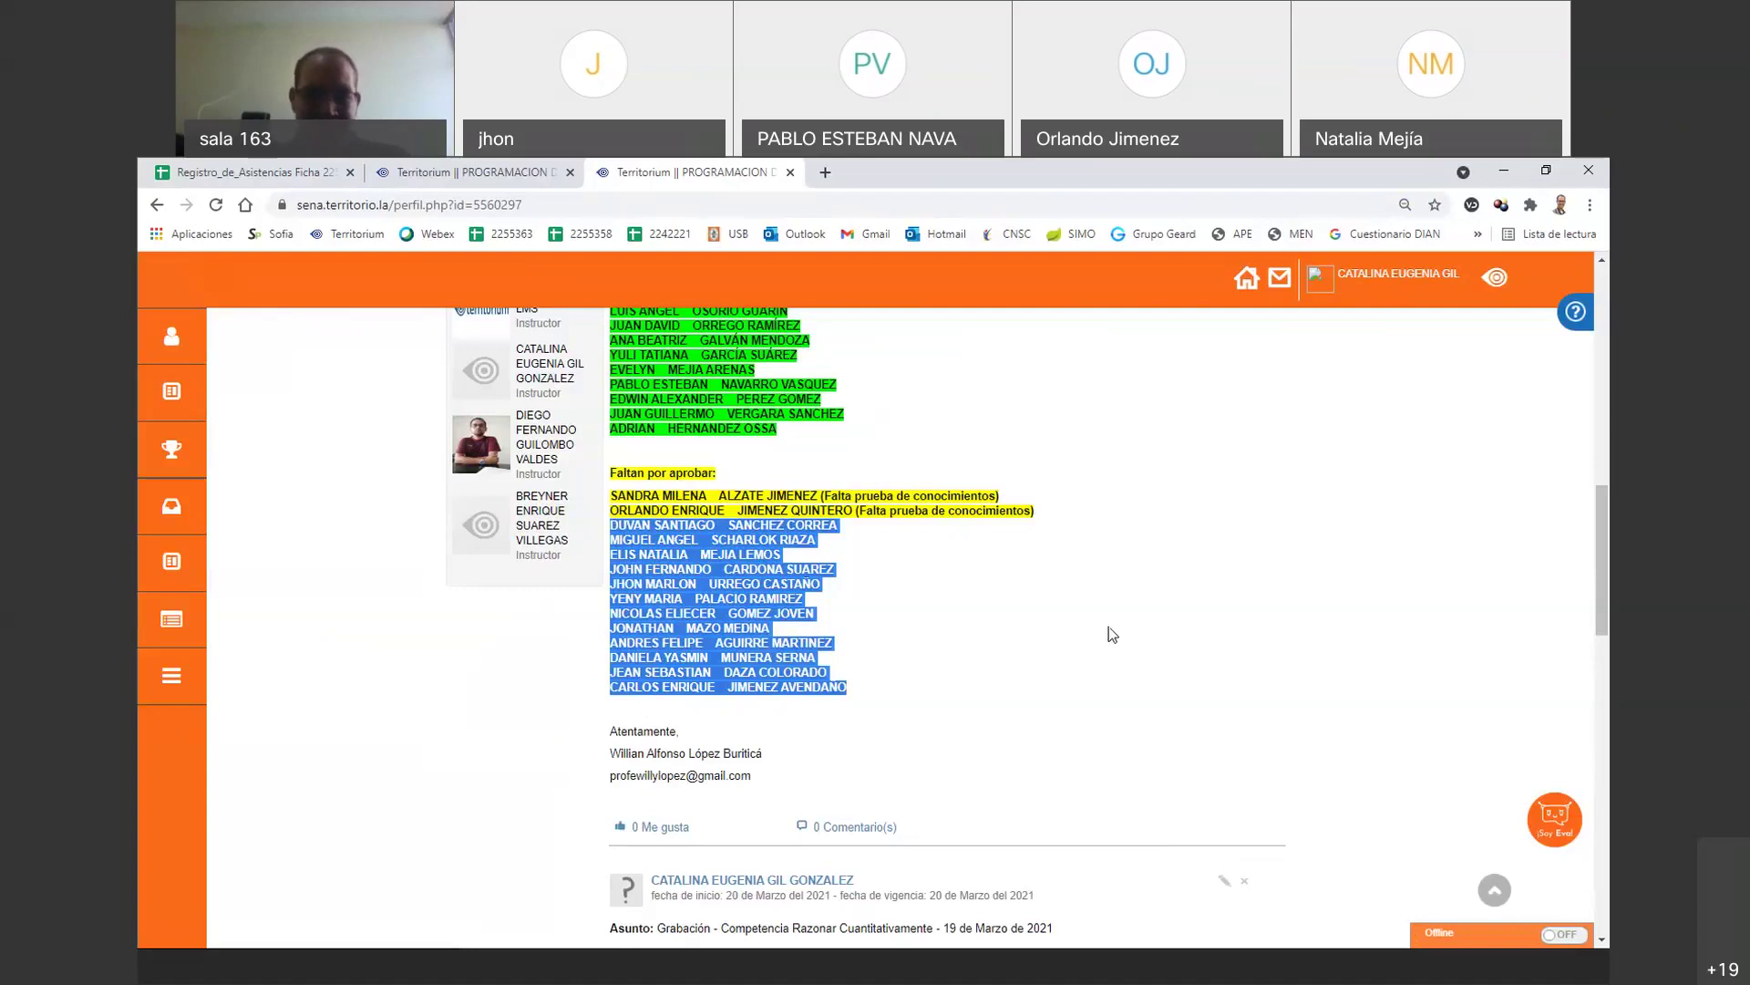
{"action": "left_click", "coordinate": [928, 588]}
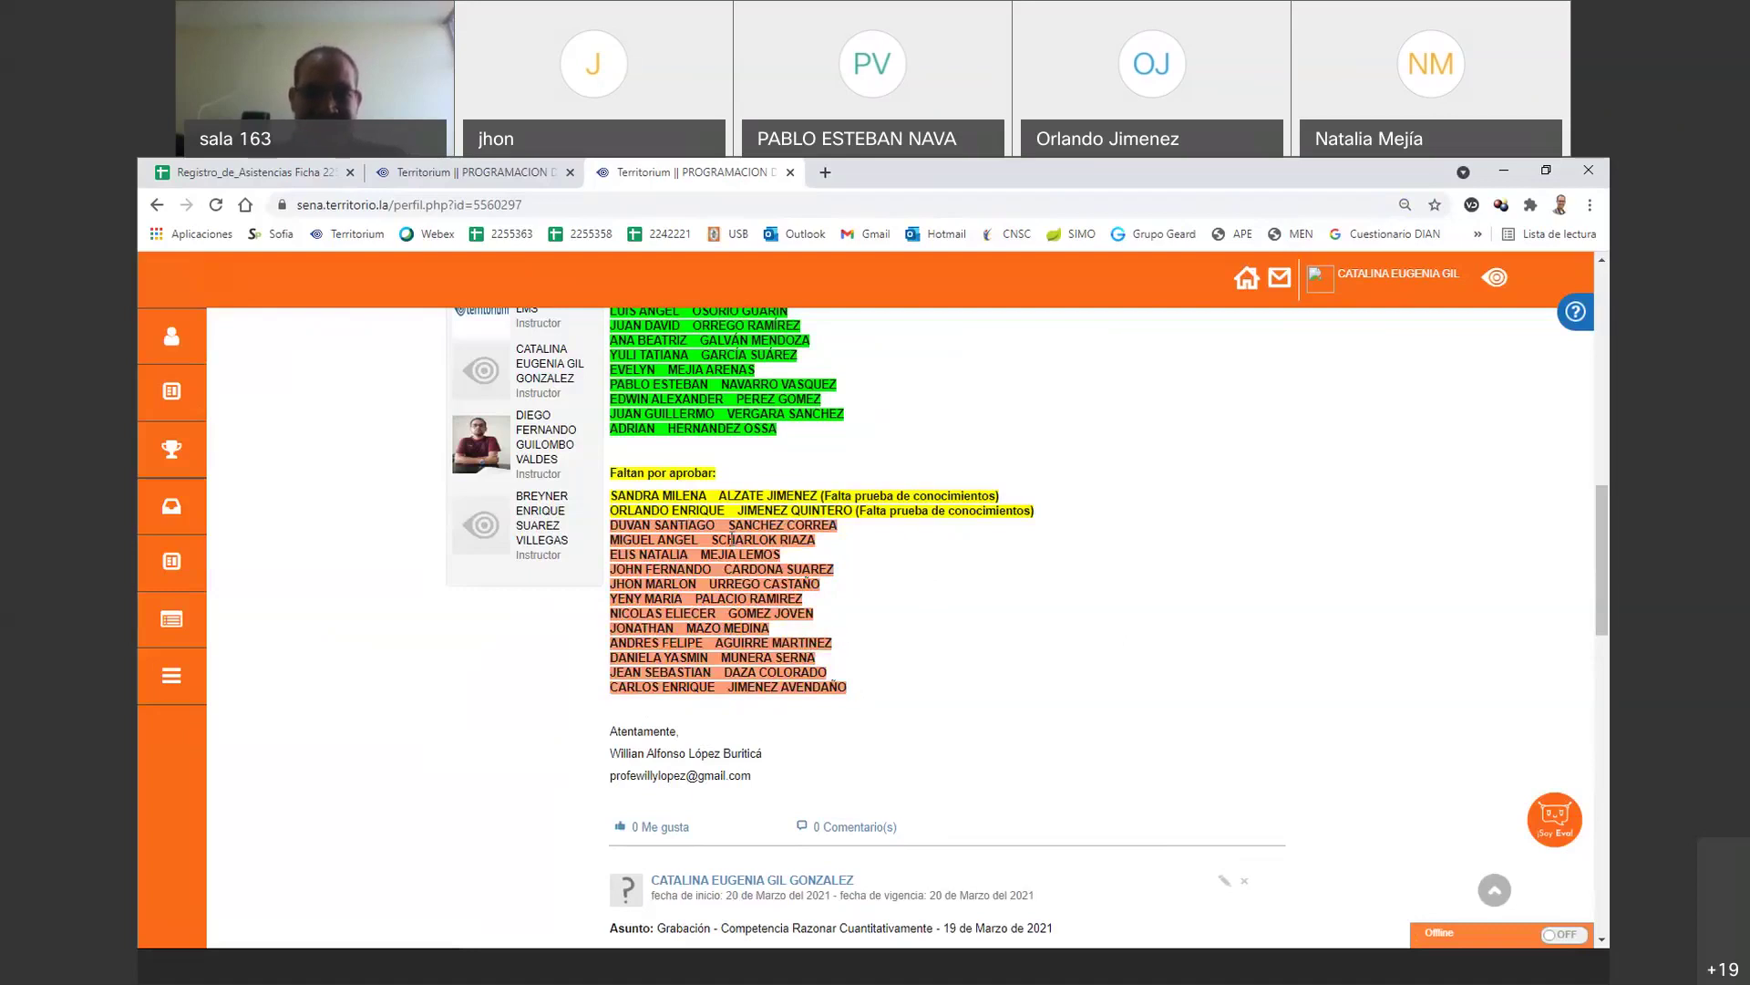
- Highlight all the green-marked names under Aprobados in the RAP 1 results post
{"action": "scroll", "coordinate": [731, 539], "scroll_direction": "up", "scroll_amount": 2}
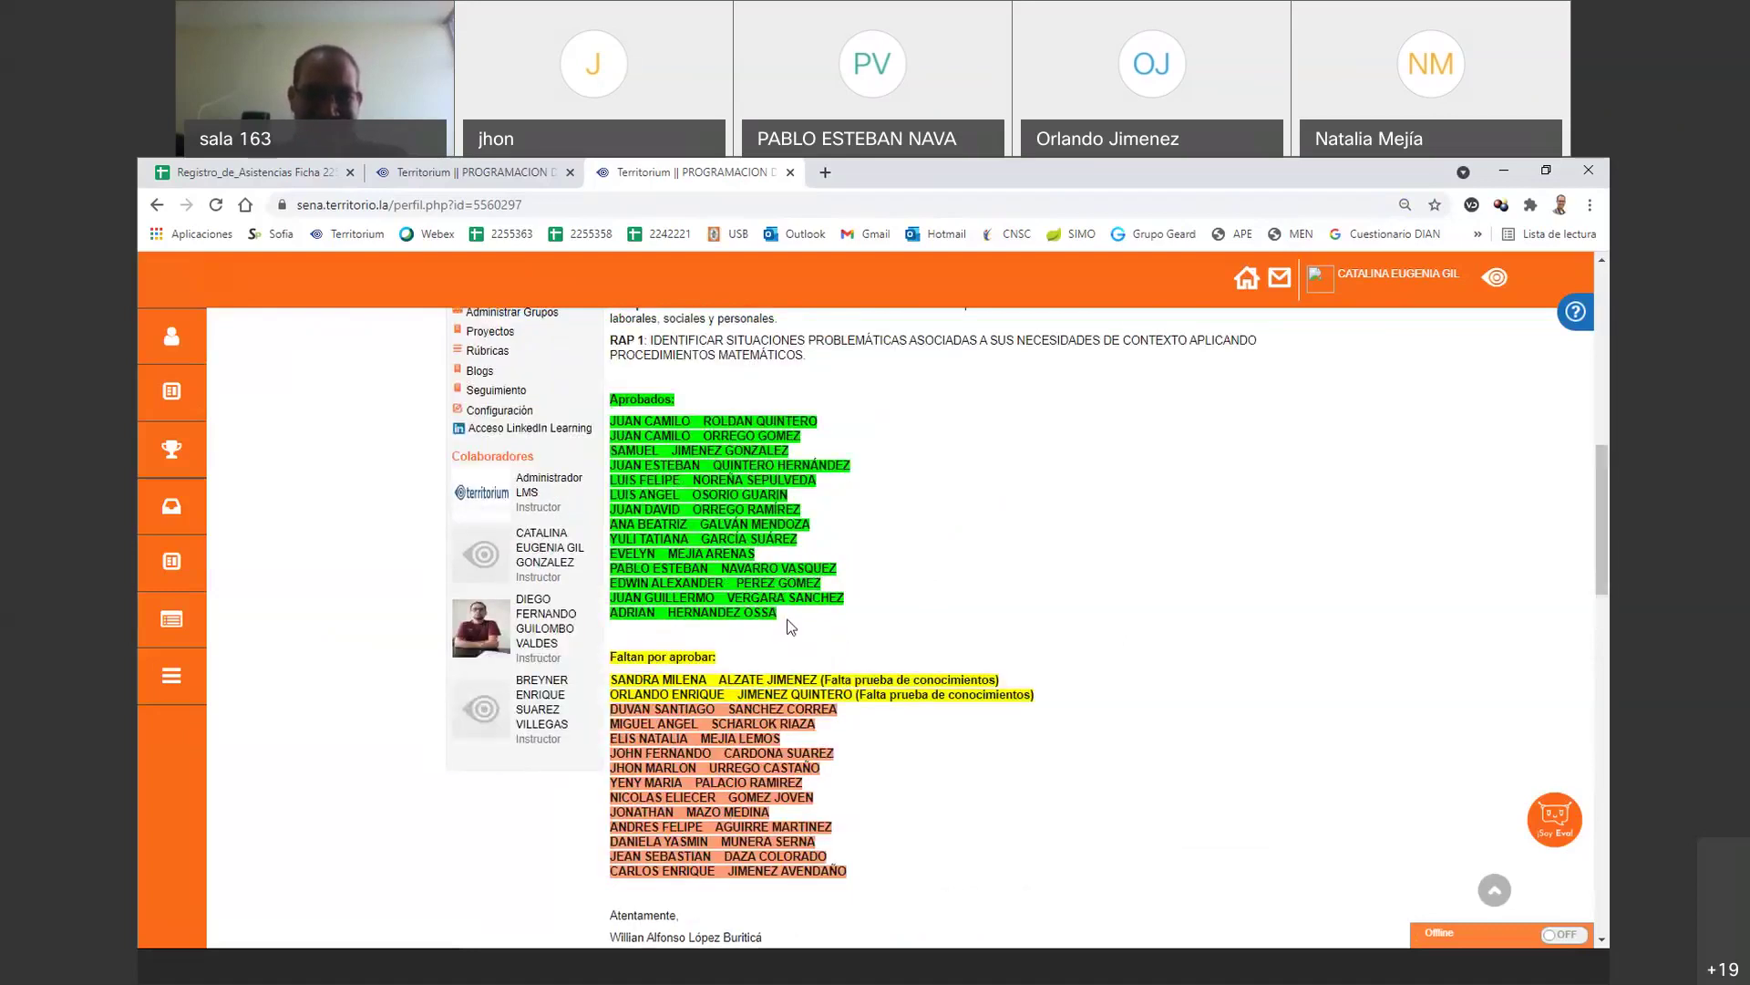
{"action": "left_click_drag", "start_coordinate": [751, 602], "coordinate": [615, 421]}
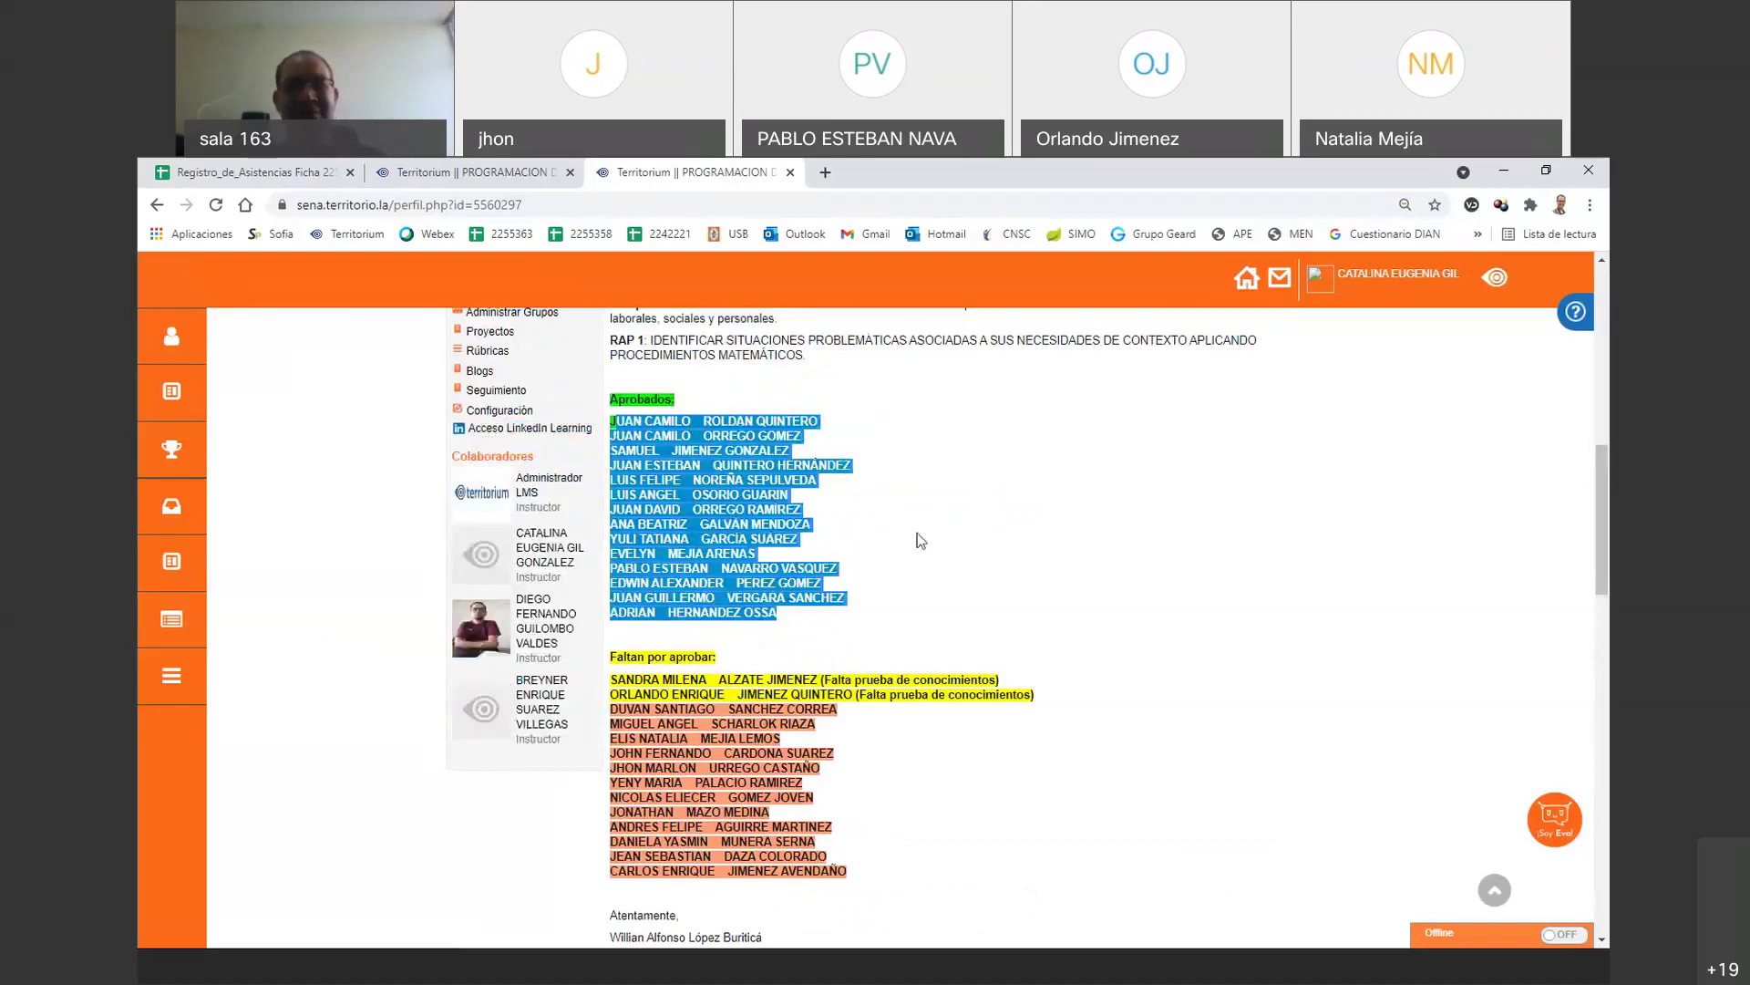
{"action": "left_click", "coordinate": [979, 547]}
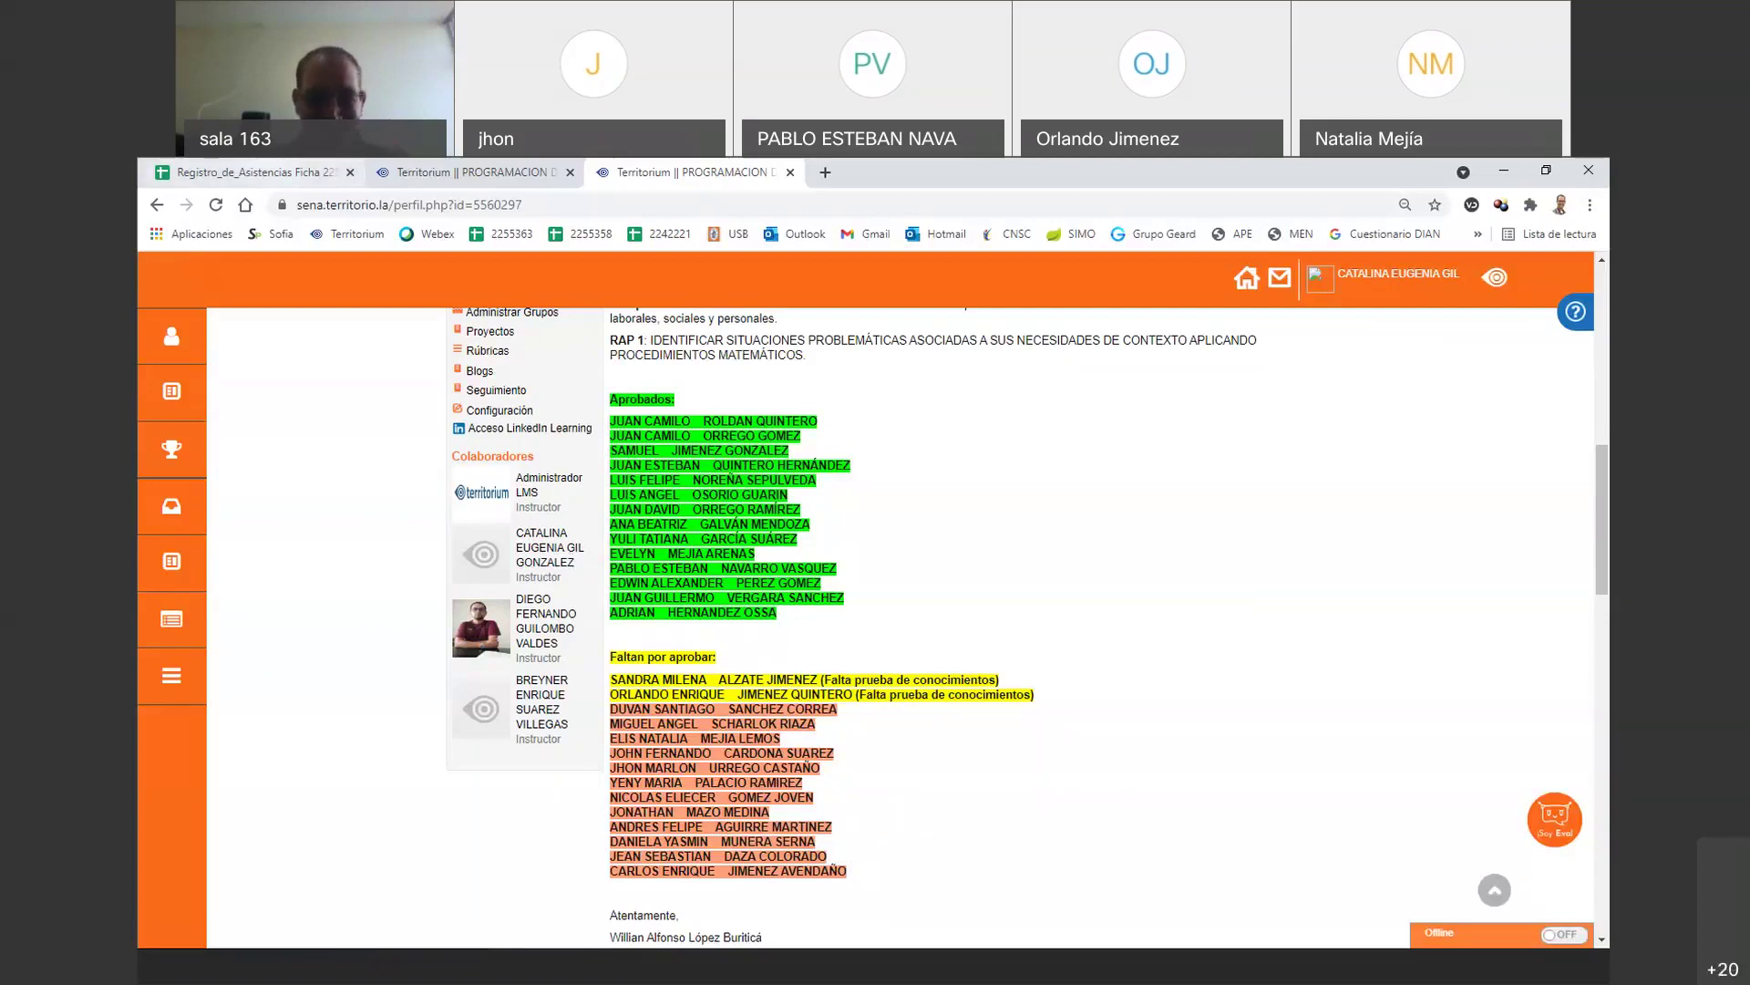
- Switch to the attendance spreadsheet and set participant 4's 3/24/2021 Clave / Transversal attendance in cell BD11 to 1
{"action": "left_click", "coordinate": [273, 172]}
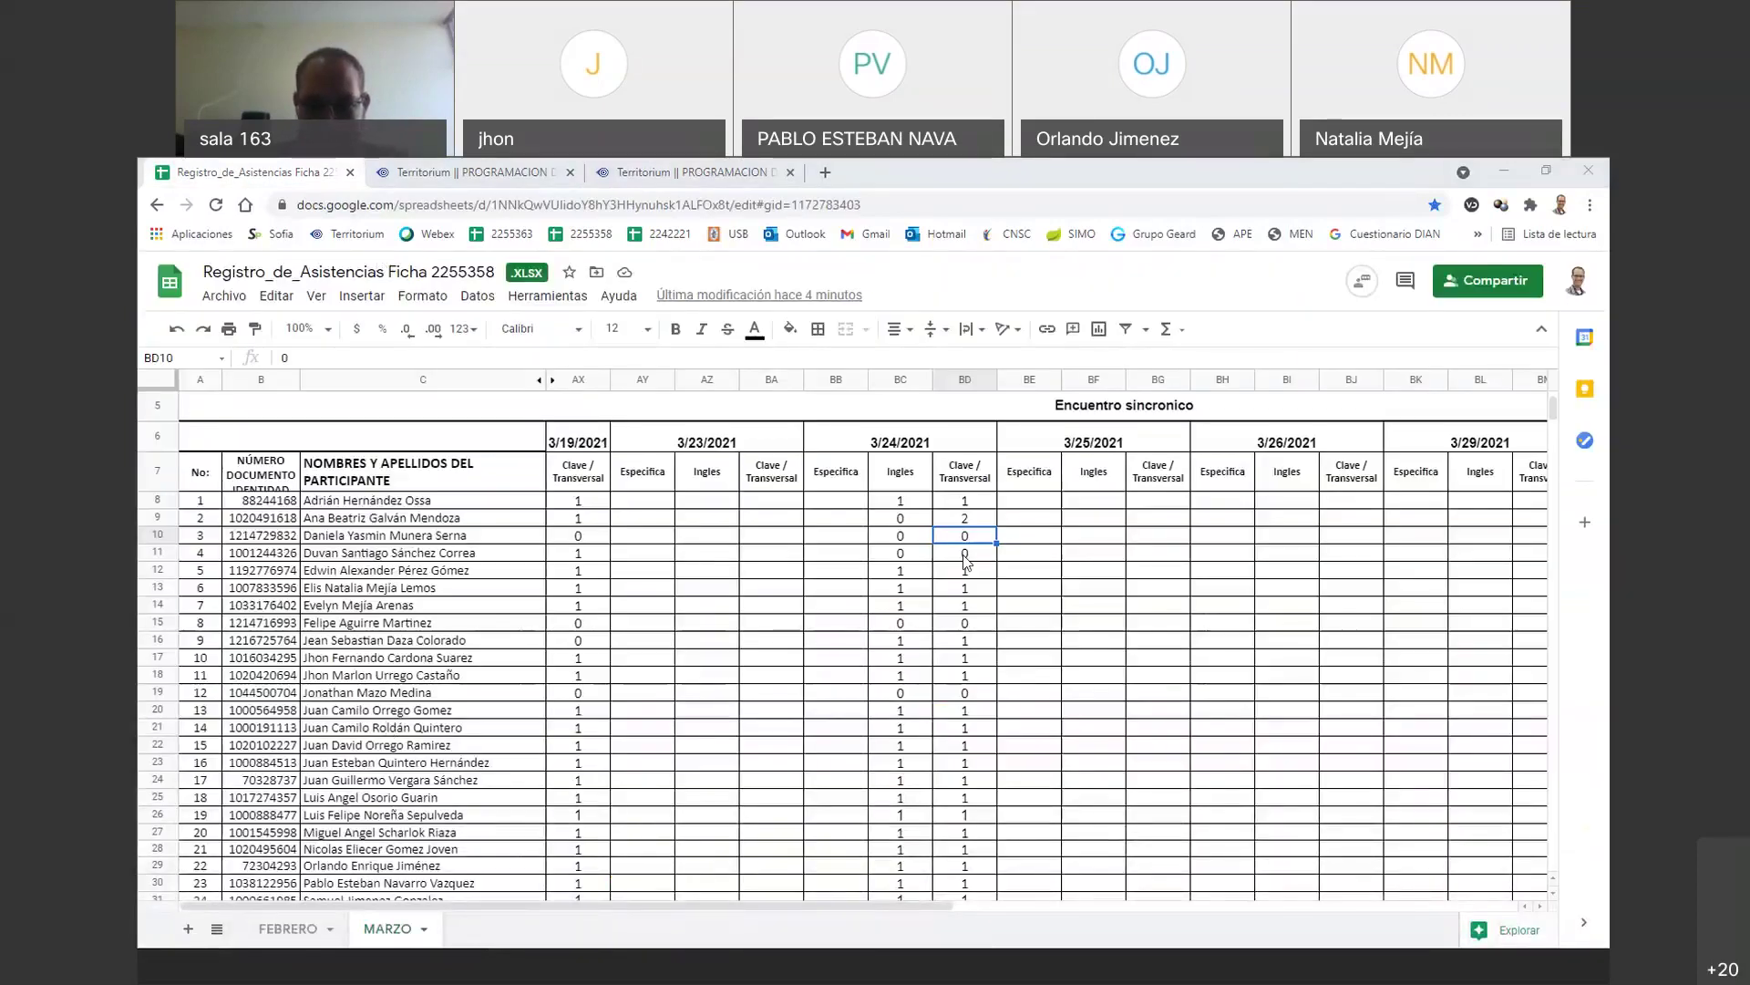
{"action": "left_click", "coordinate": [967, 559]}
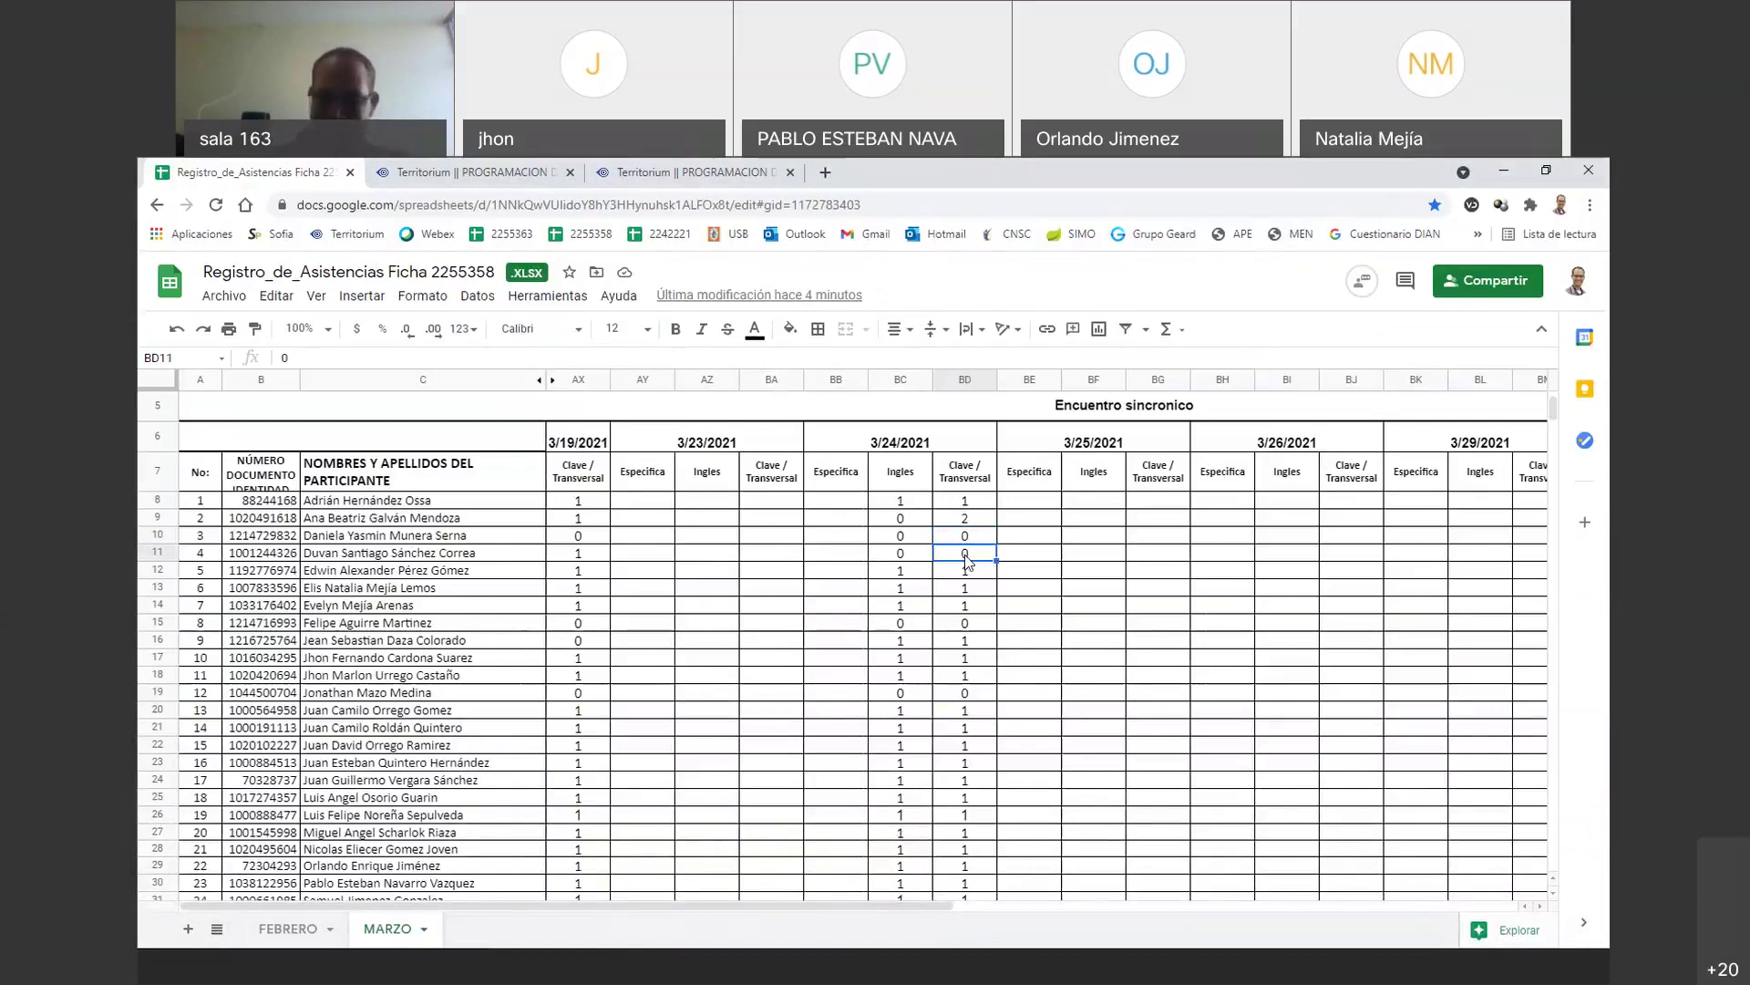
{"action": "type", "text": "1"}
{"action": "key", "text": "Return"}
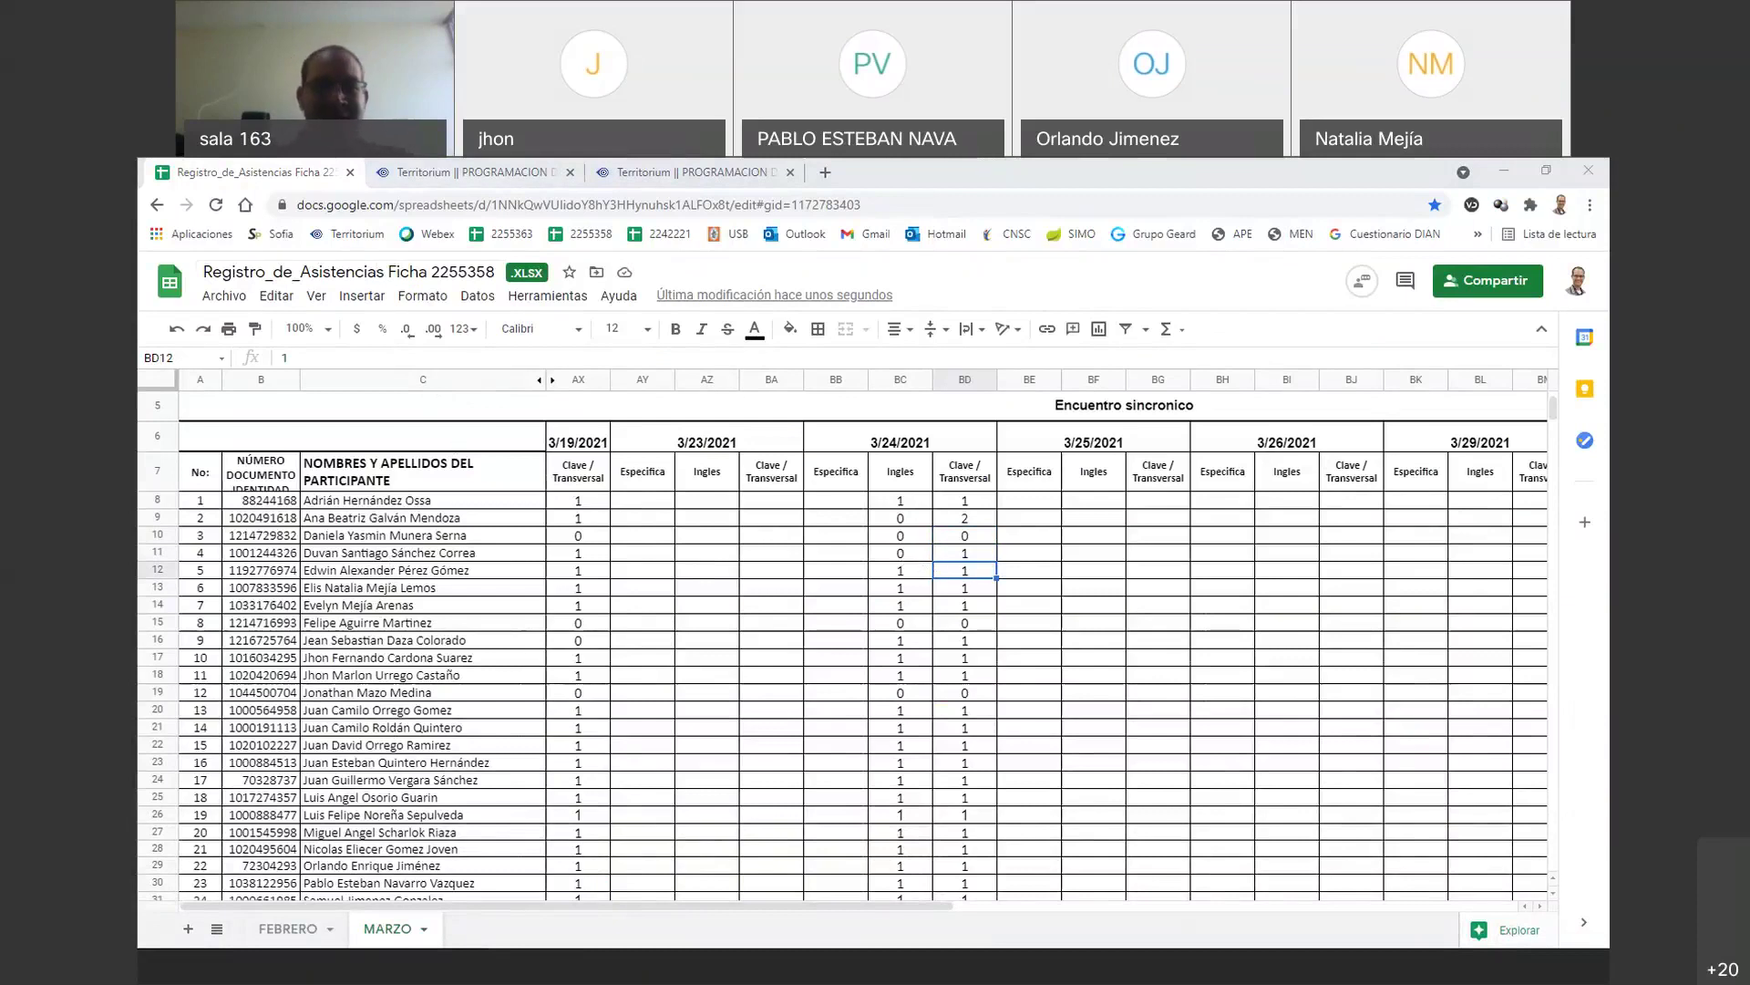
- Correct participant 2's 3/24/2021 Clave / Transversal attendance in cell BD9 to 1
{"action": "key", "text": "ctrl+shift+Tab"}
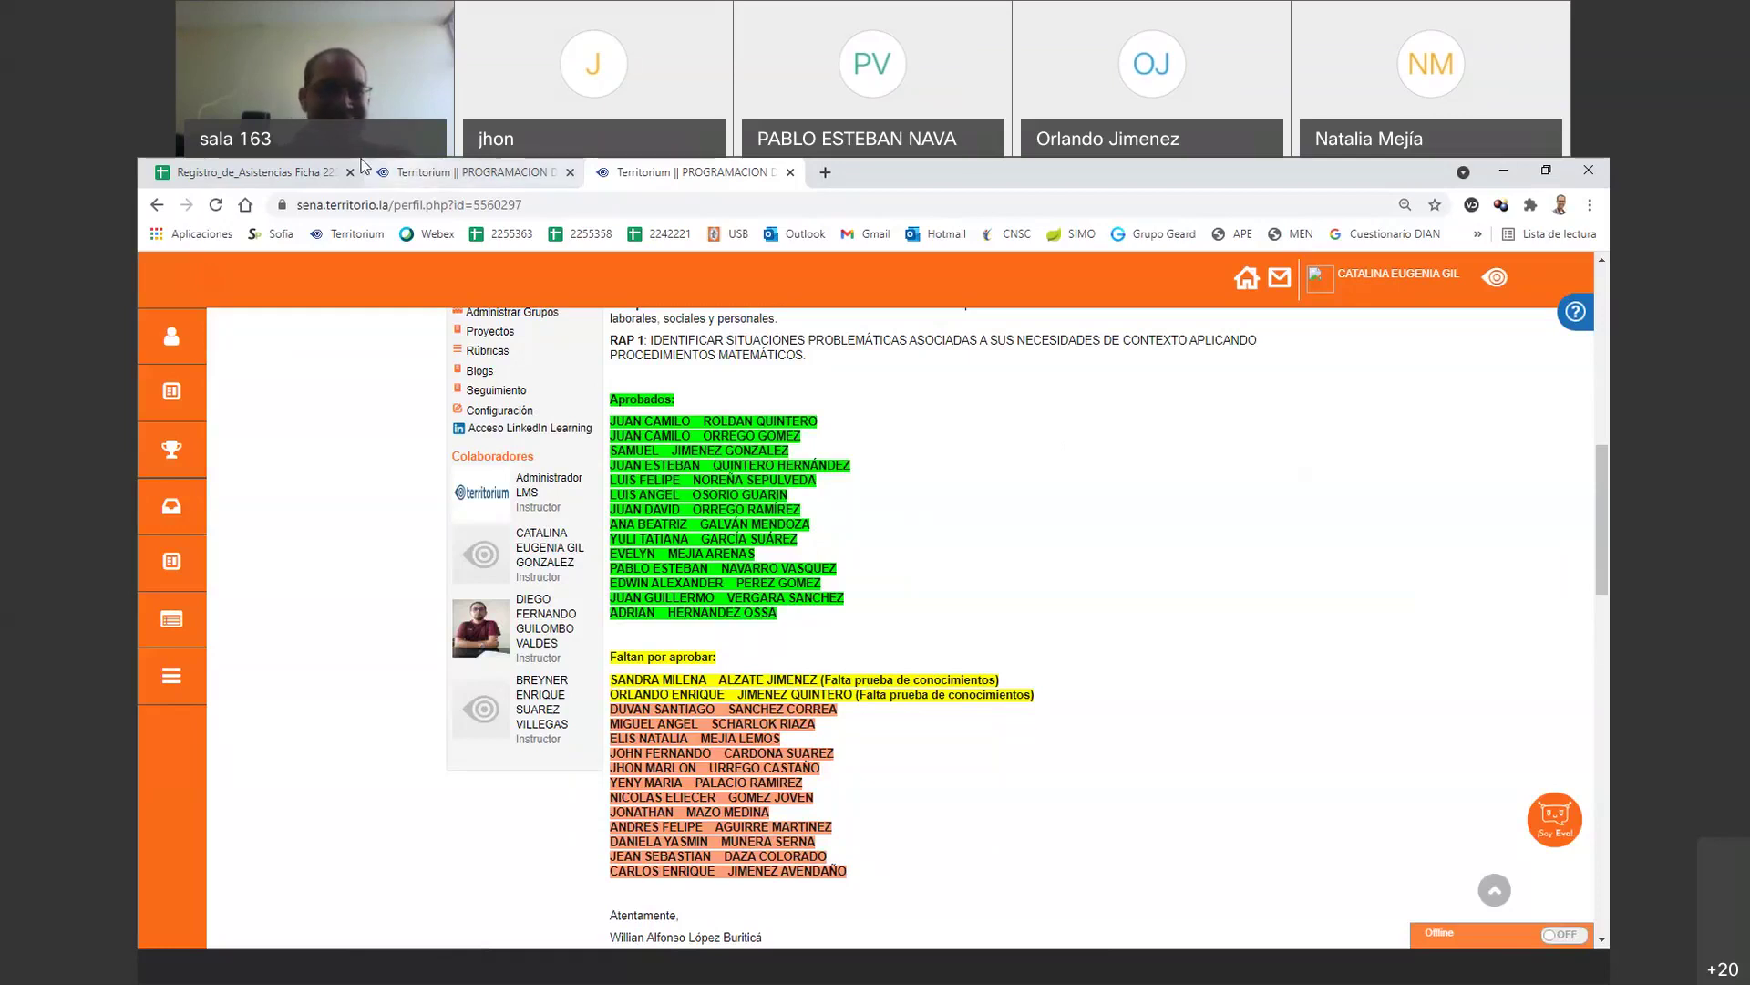
{"action": "left_click", "coordinate": [265, 172]}
{"action": "left_click", "coordinate": [980, 520]}
{"action": "type", "text": "1"}
{"action": "key", "text": "Return"}
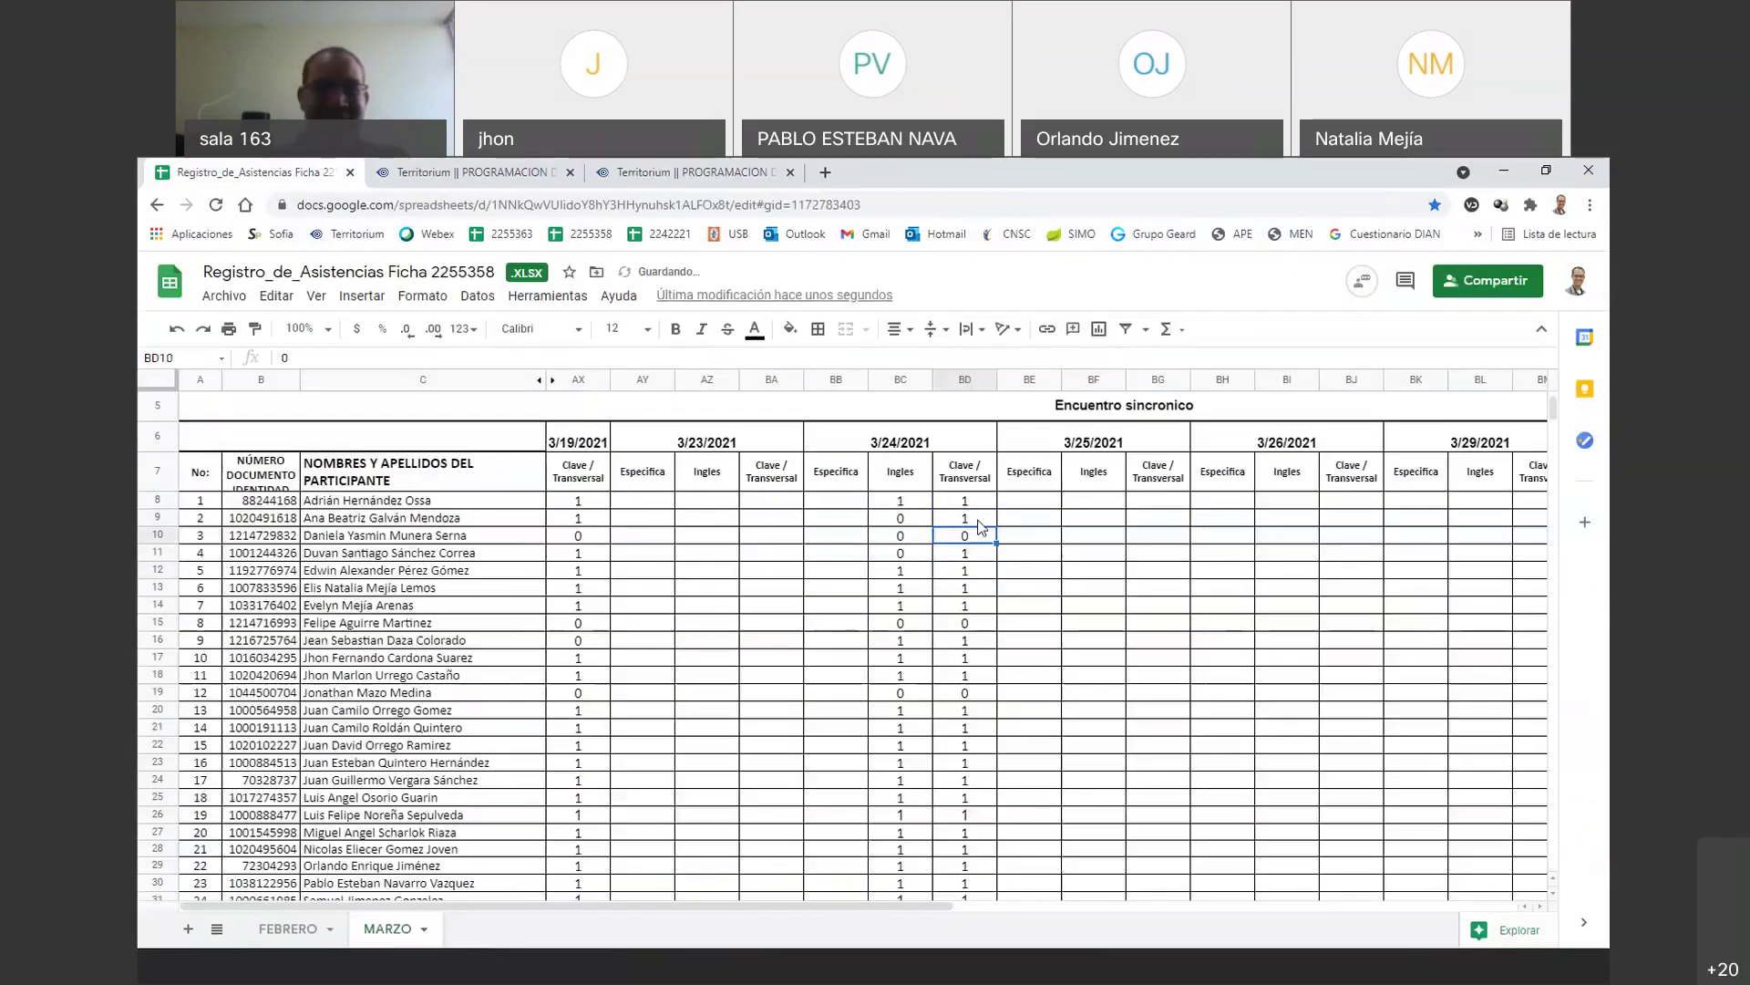
- Switch back to the Territorium group page showing the RAP 1 Aprobados and Faltan por aprobar lists
{"action": "left_click", "coordinate": [470, 171]}
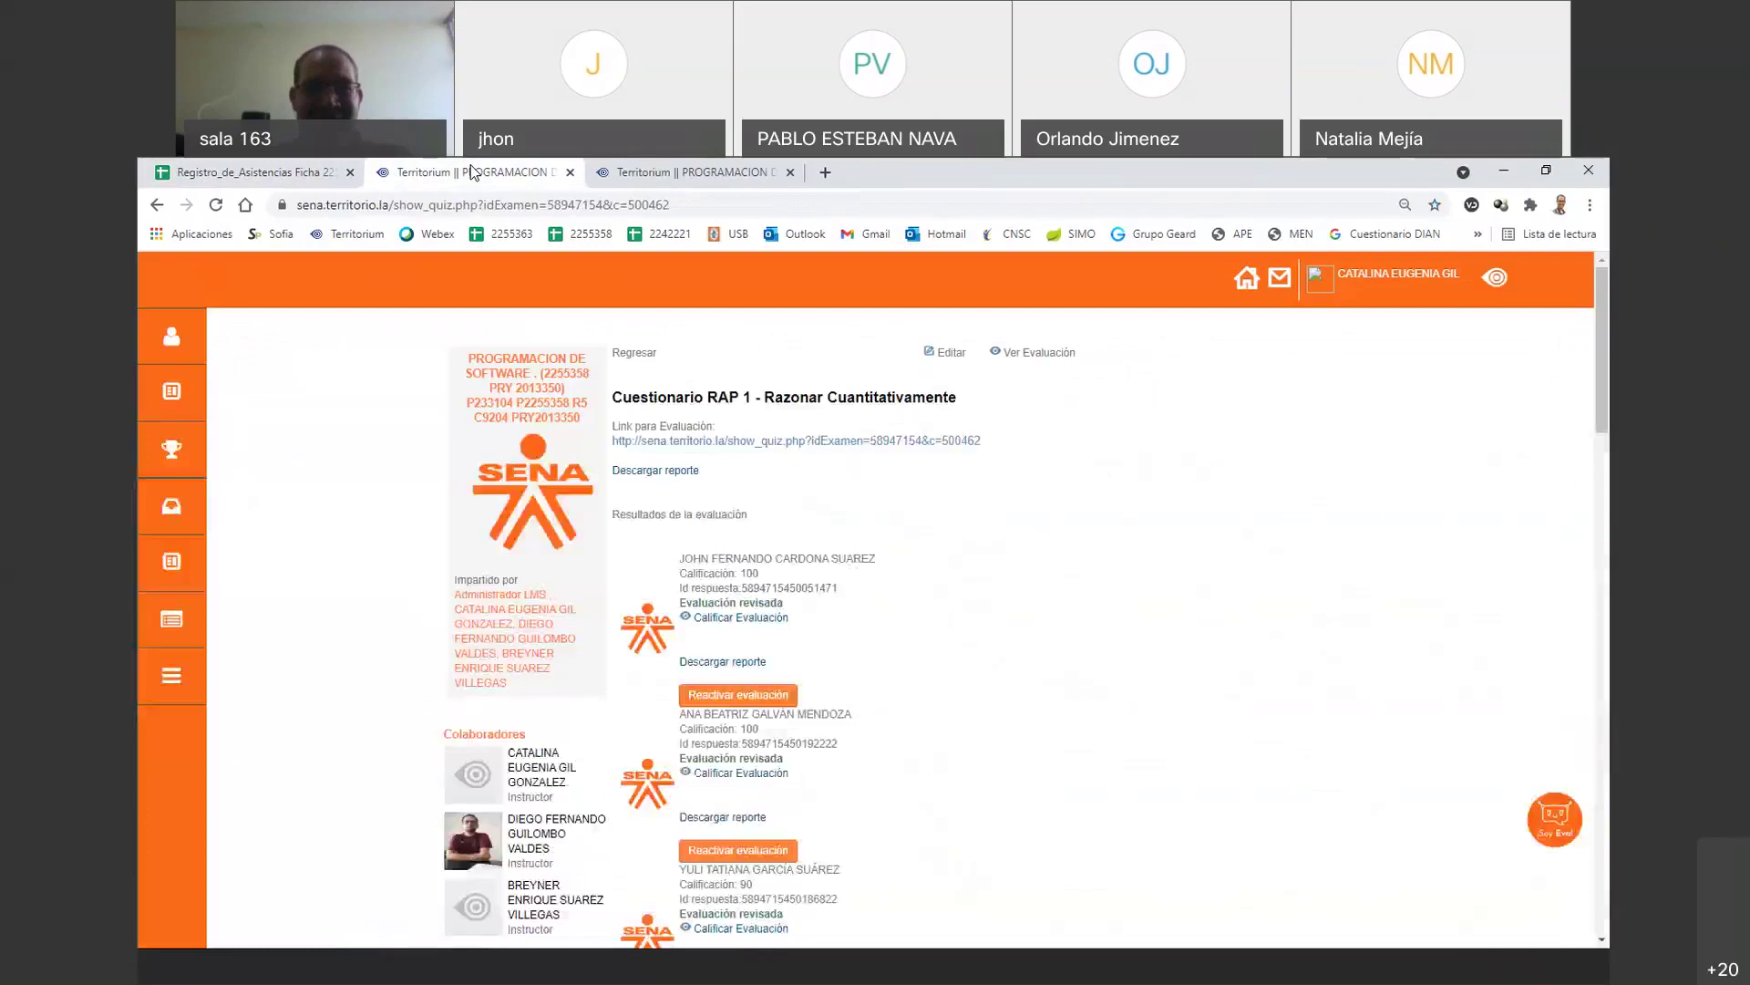
{"action": "left_click", "coordinate": [656, 166]}
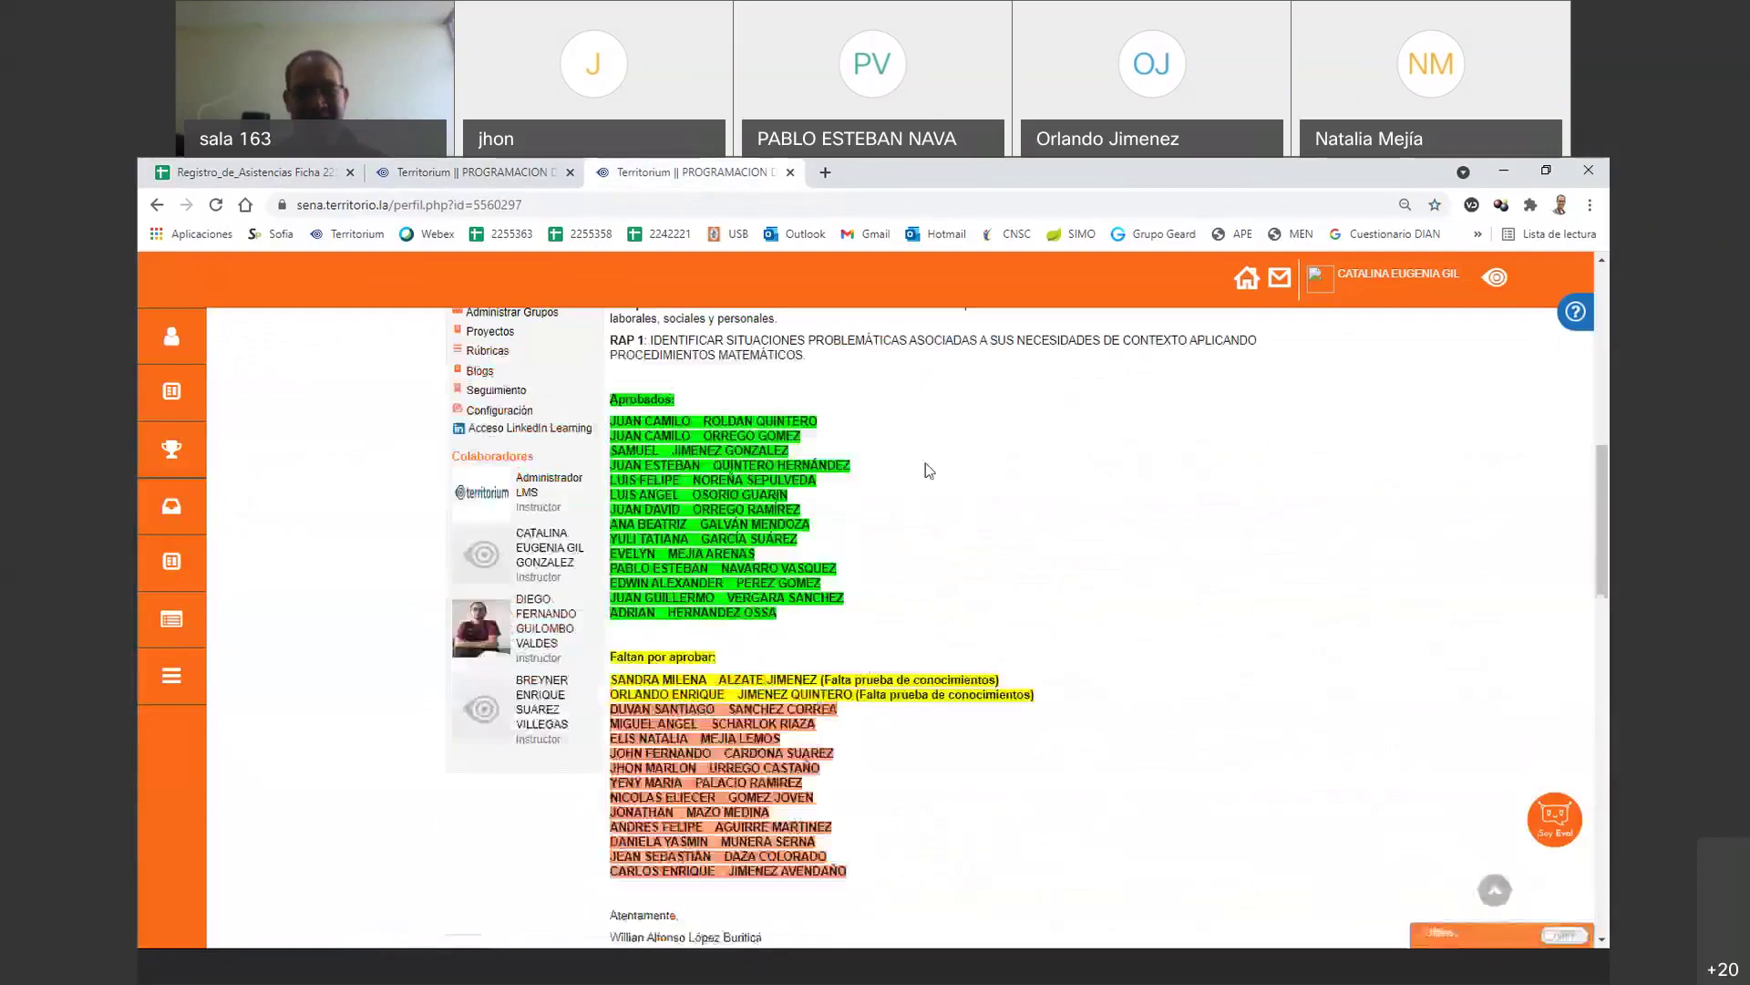